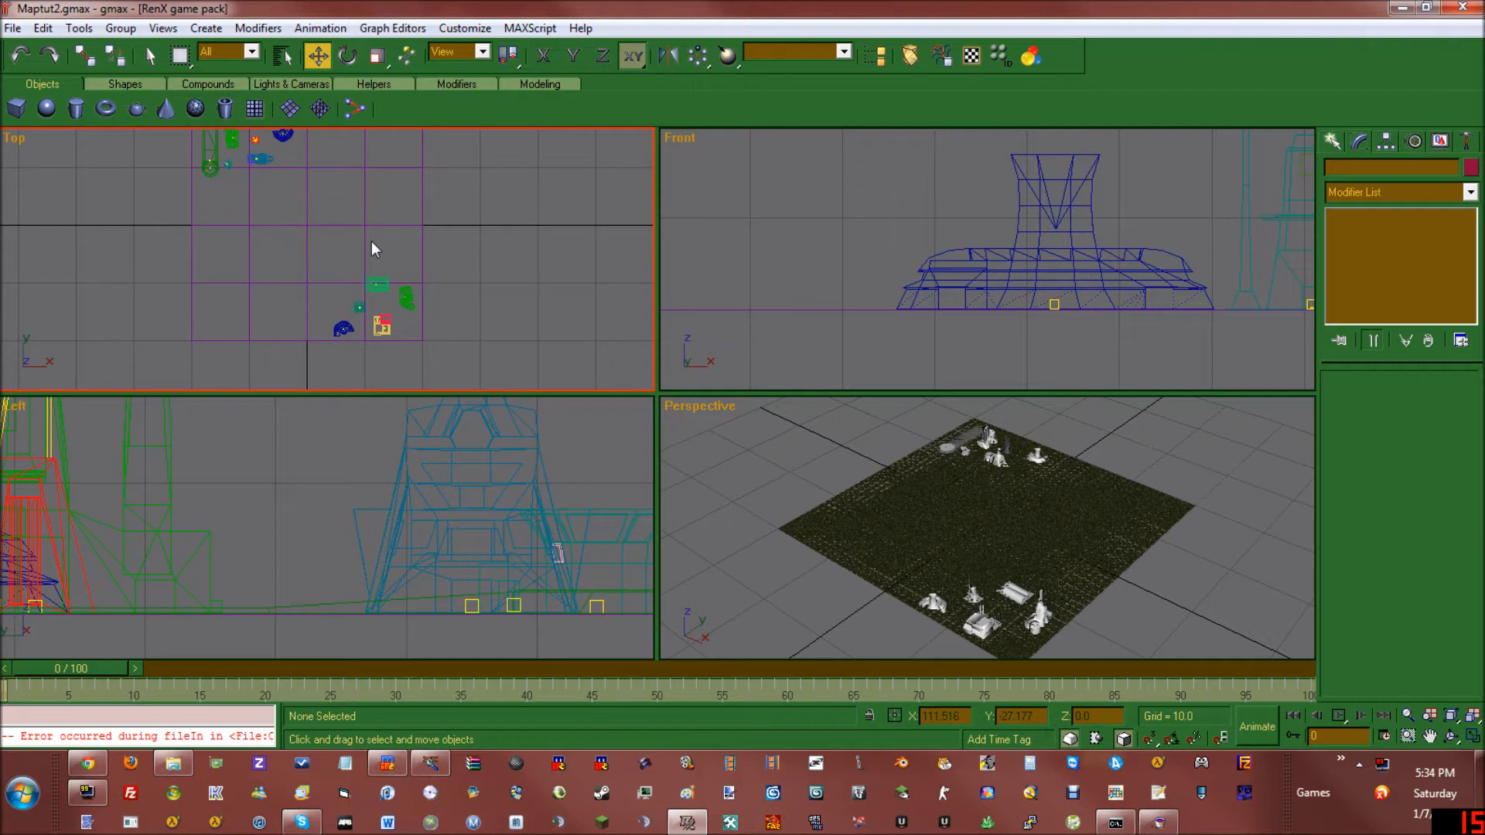
left_click(367, 230)
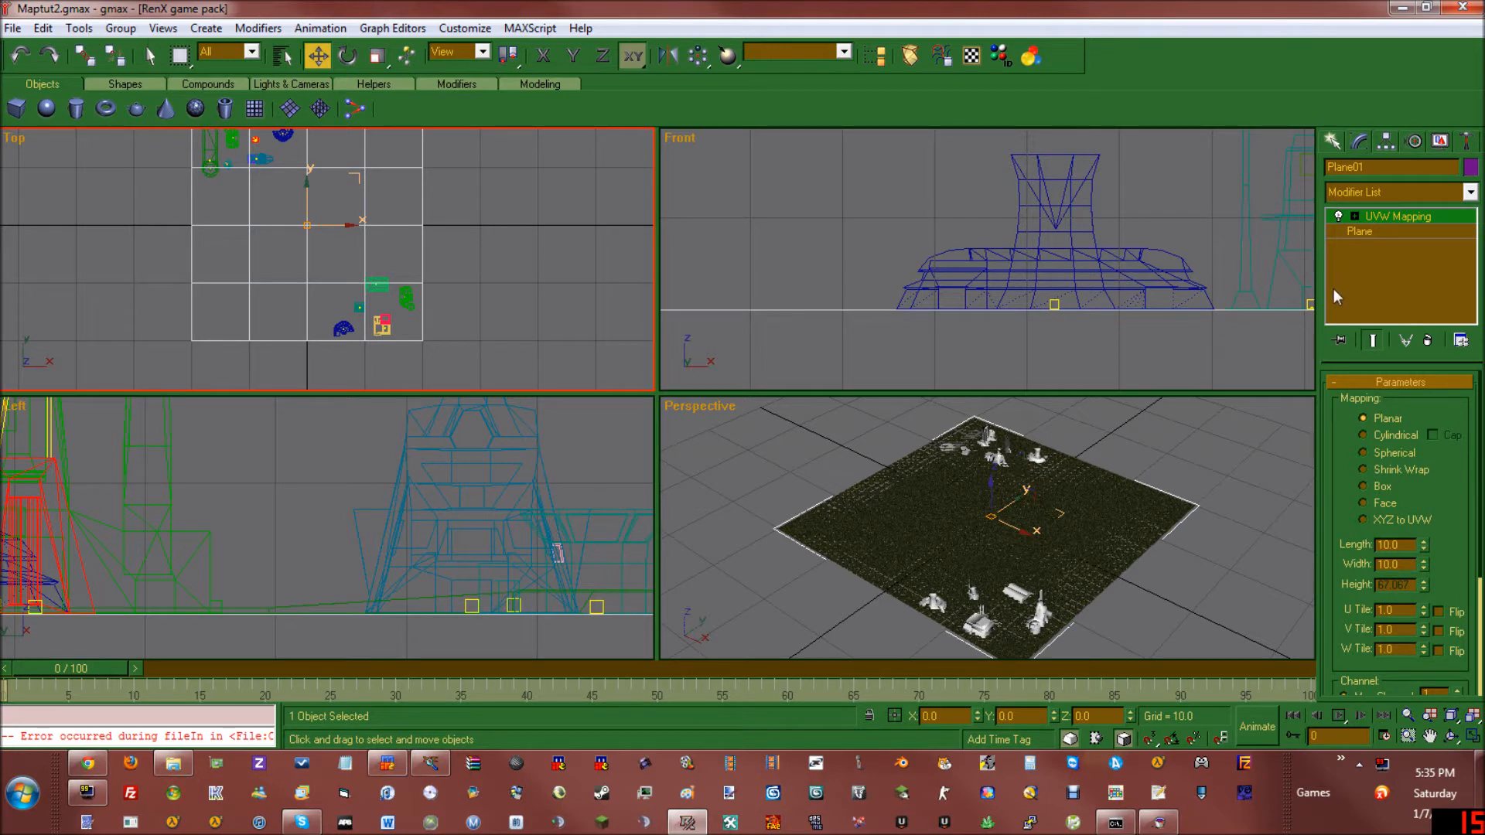
left_click(43, 28)
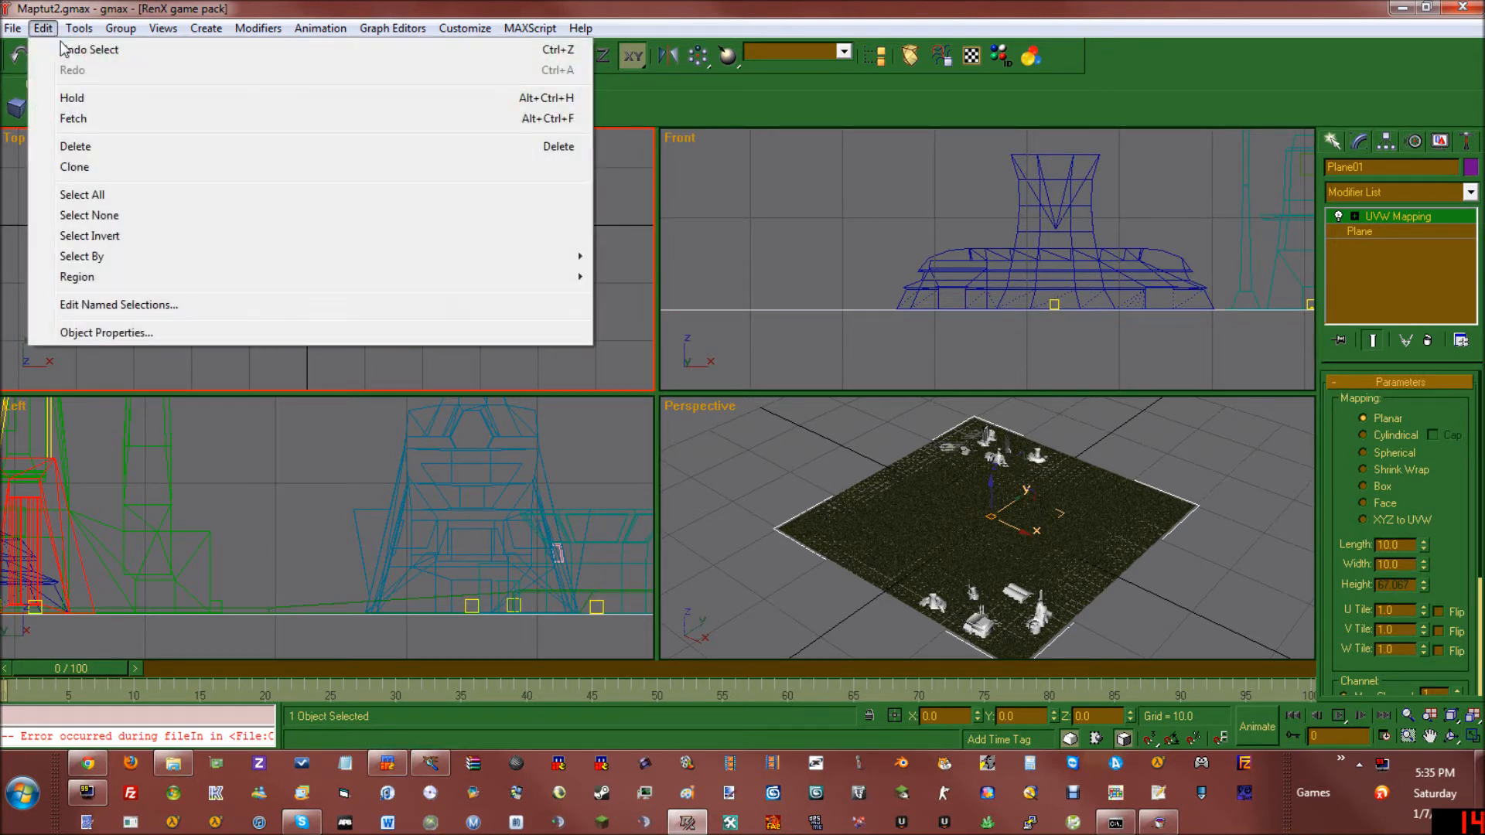
left_click(99, 4)
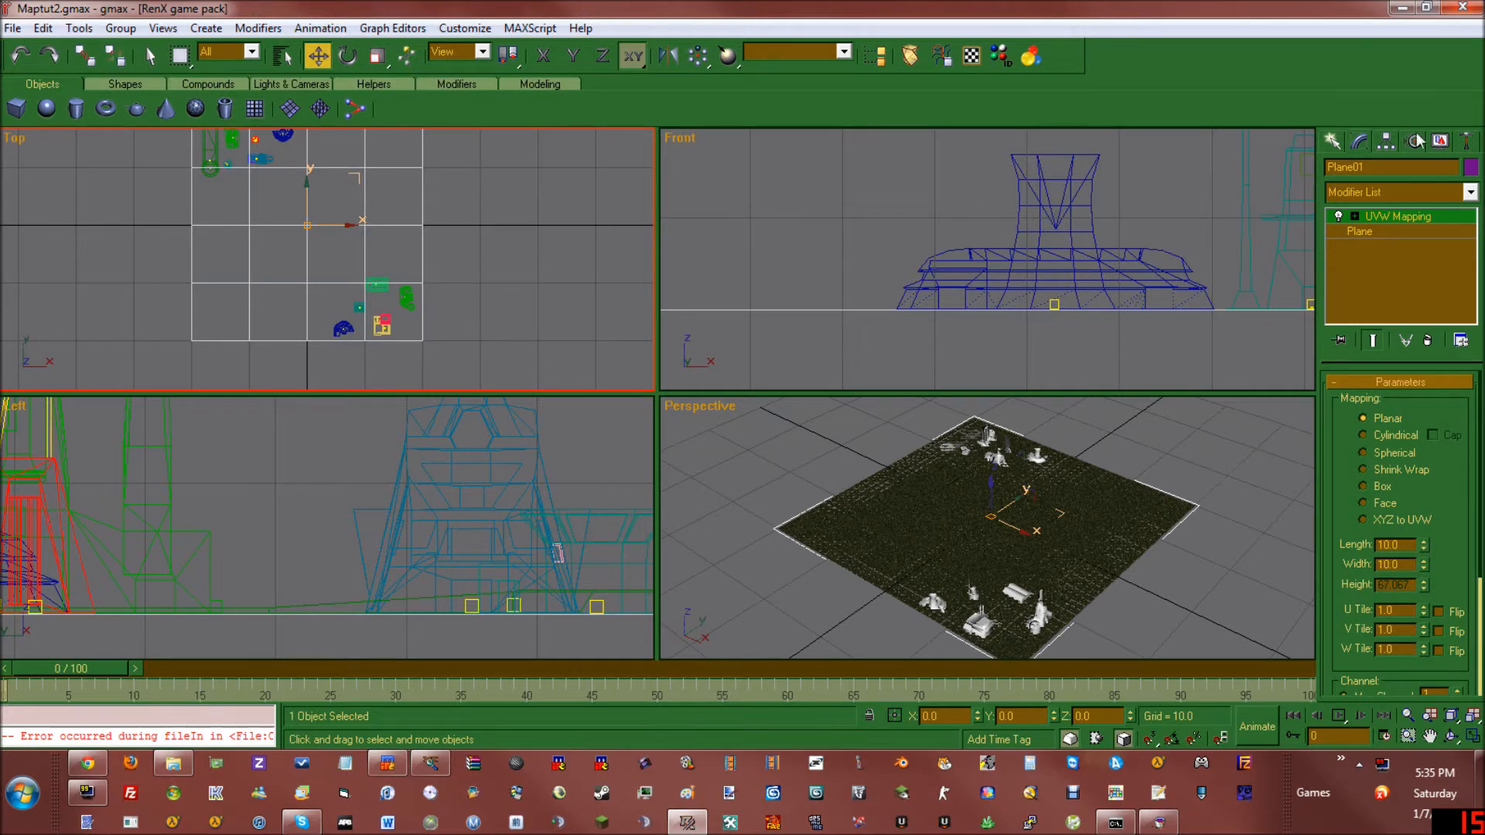
left_click(1332, 142)
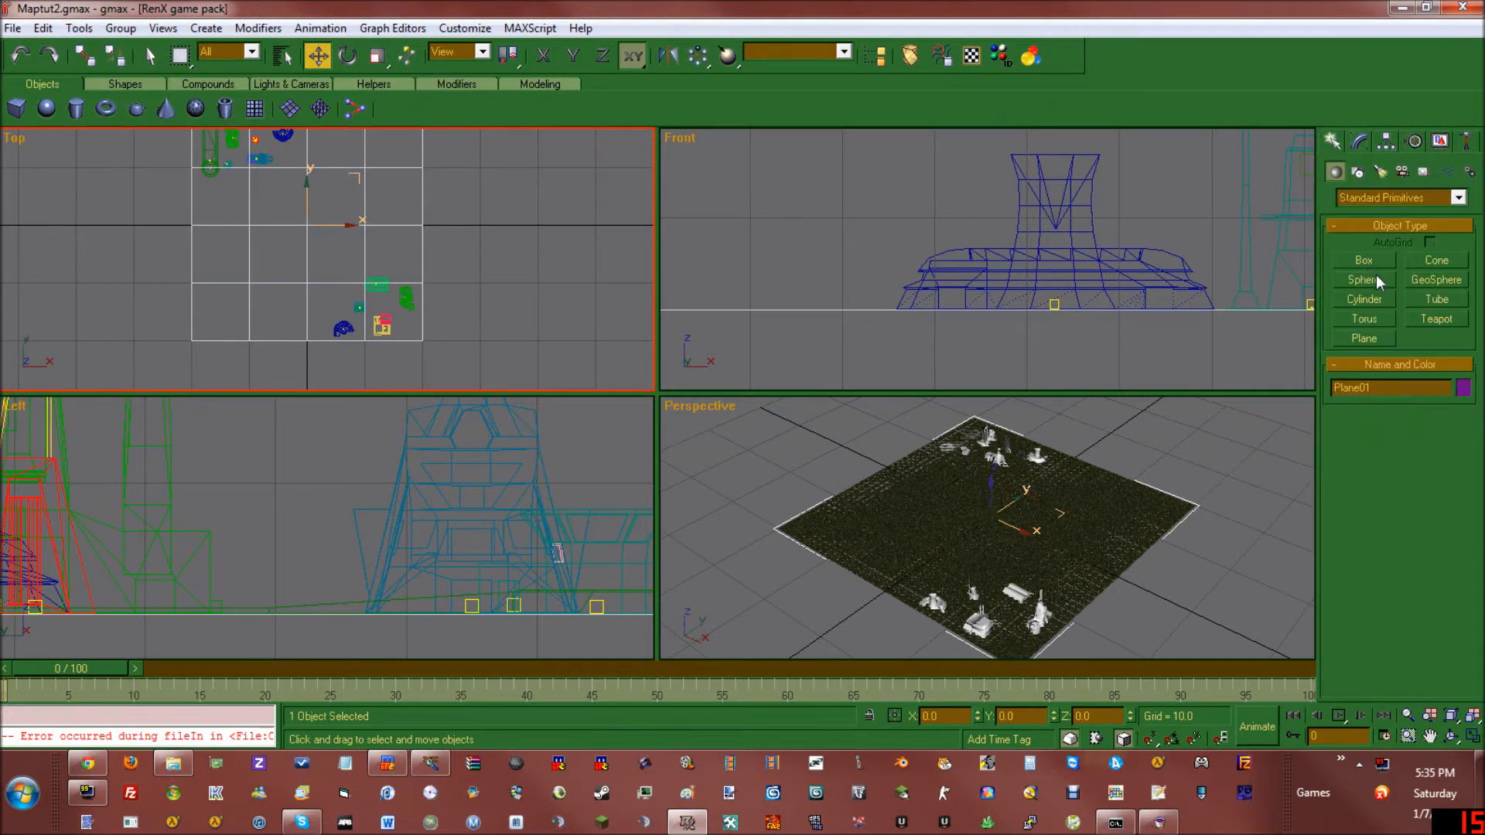
left_click(1372, 333)
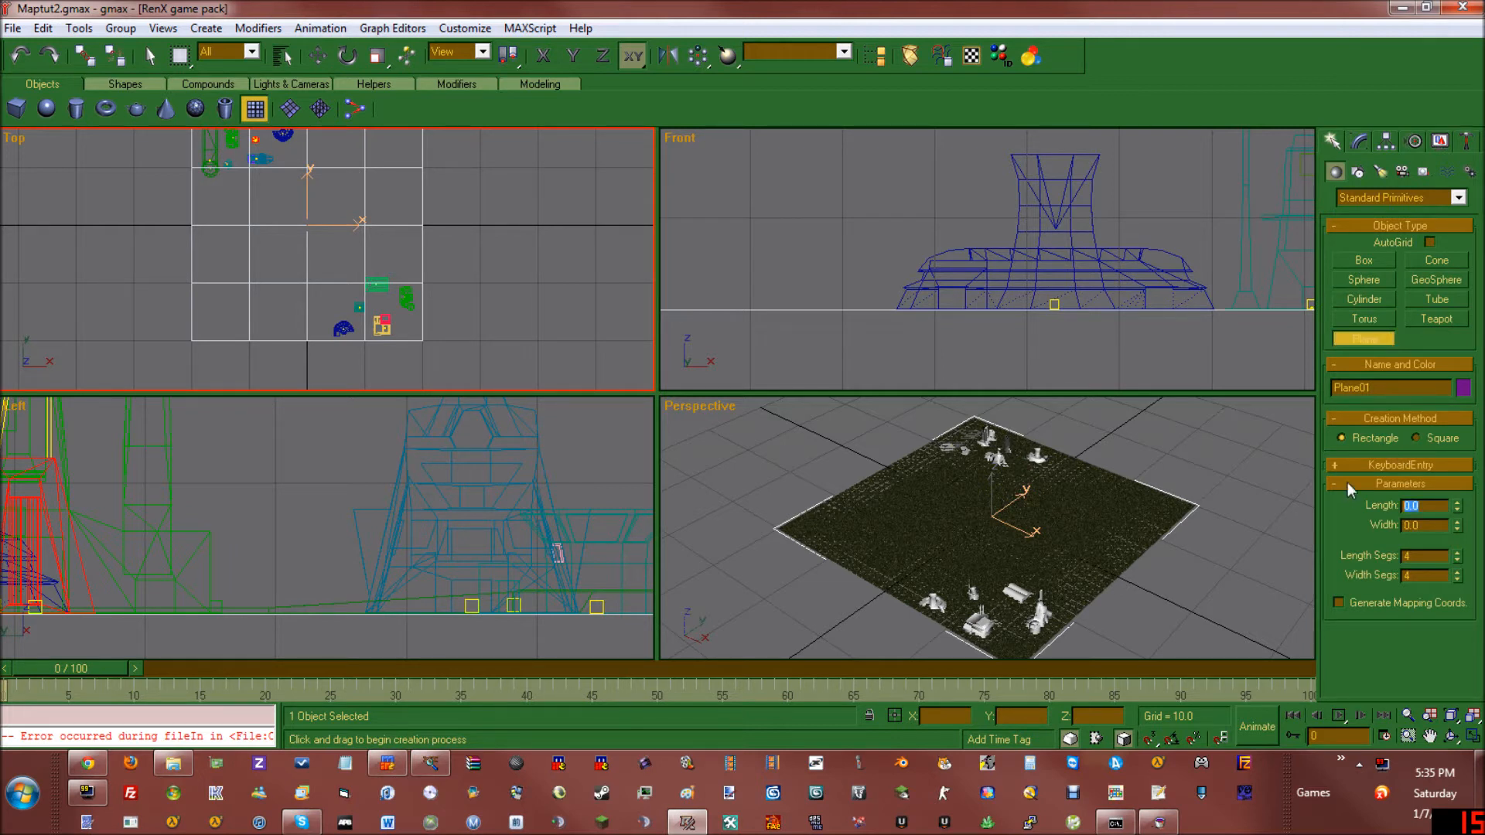
type("50")
key("Tab")
type("50")
key("Return")
left_click(317, 56)
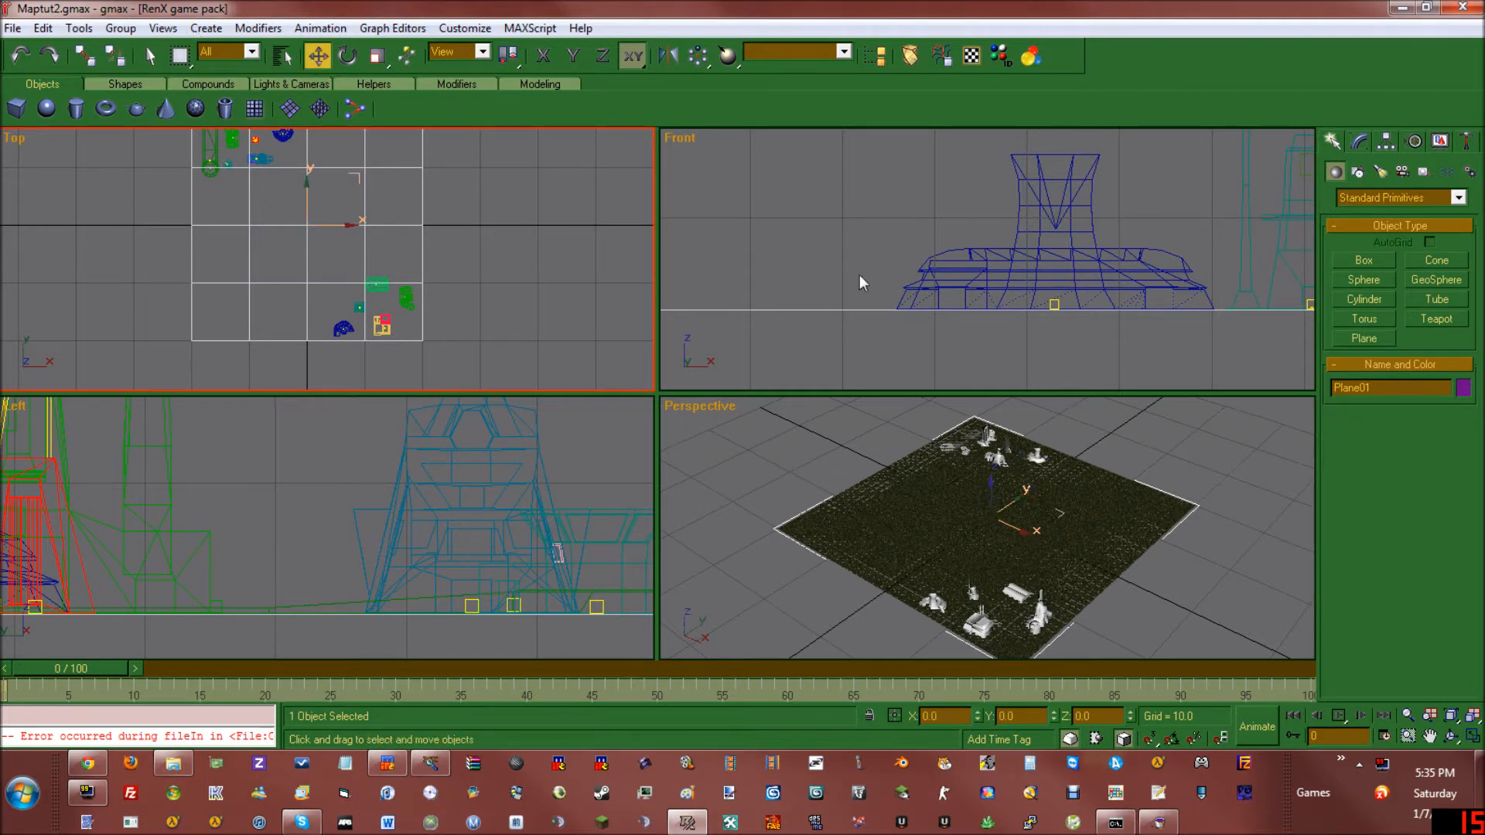
key("F7")
left_click_drag(995, 503, 1006, 457)
left_click_drag(1136, 490, 1187, 481)
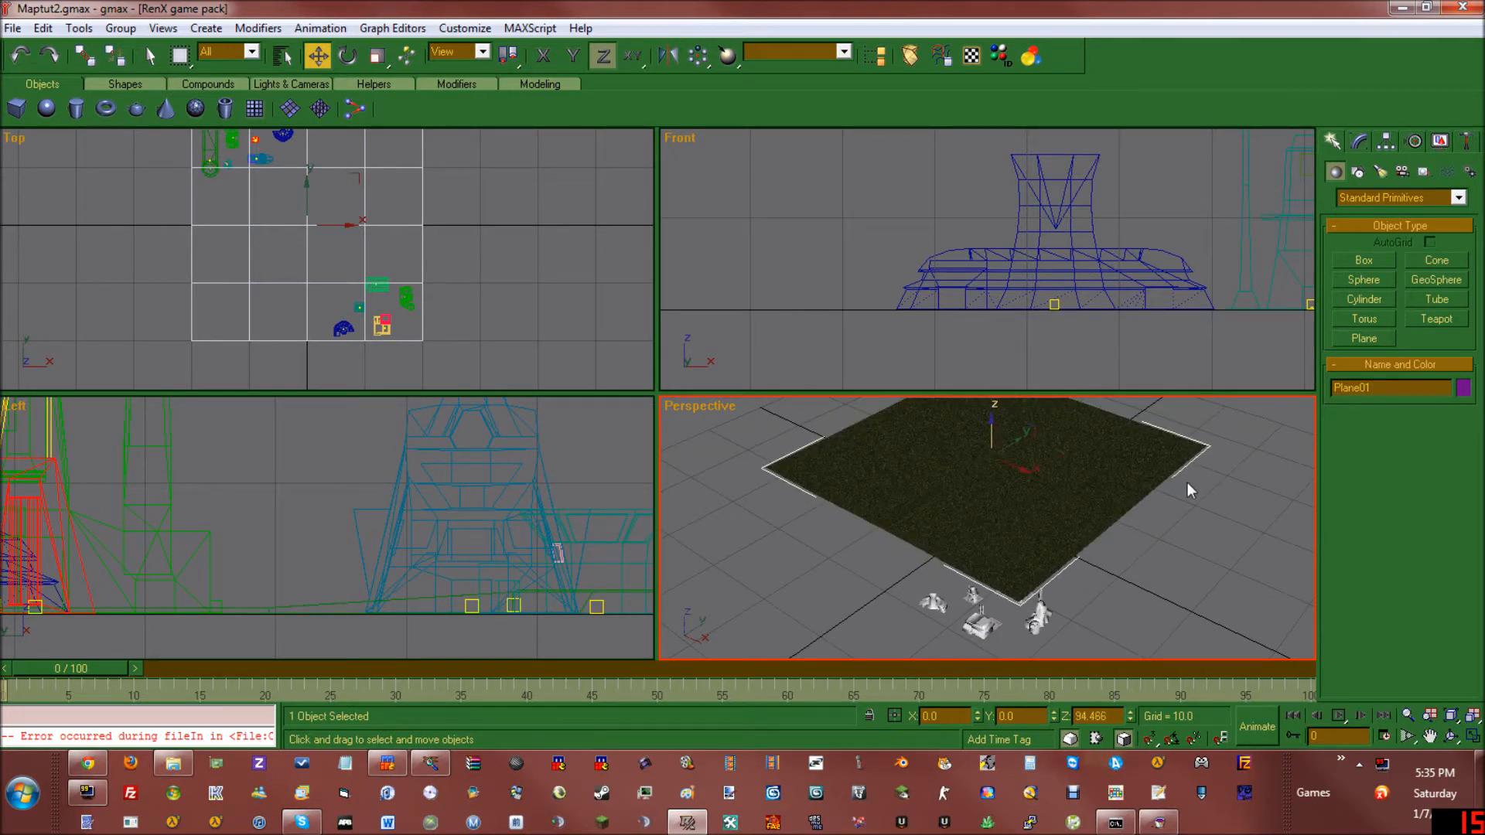
right_click(1187, 481)
Step: Draw a new plane near the middle of the ground and set its length and width to 10
left_click(1364, 338)
left_click_drag(1047, 494, 959, 535)
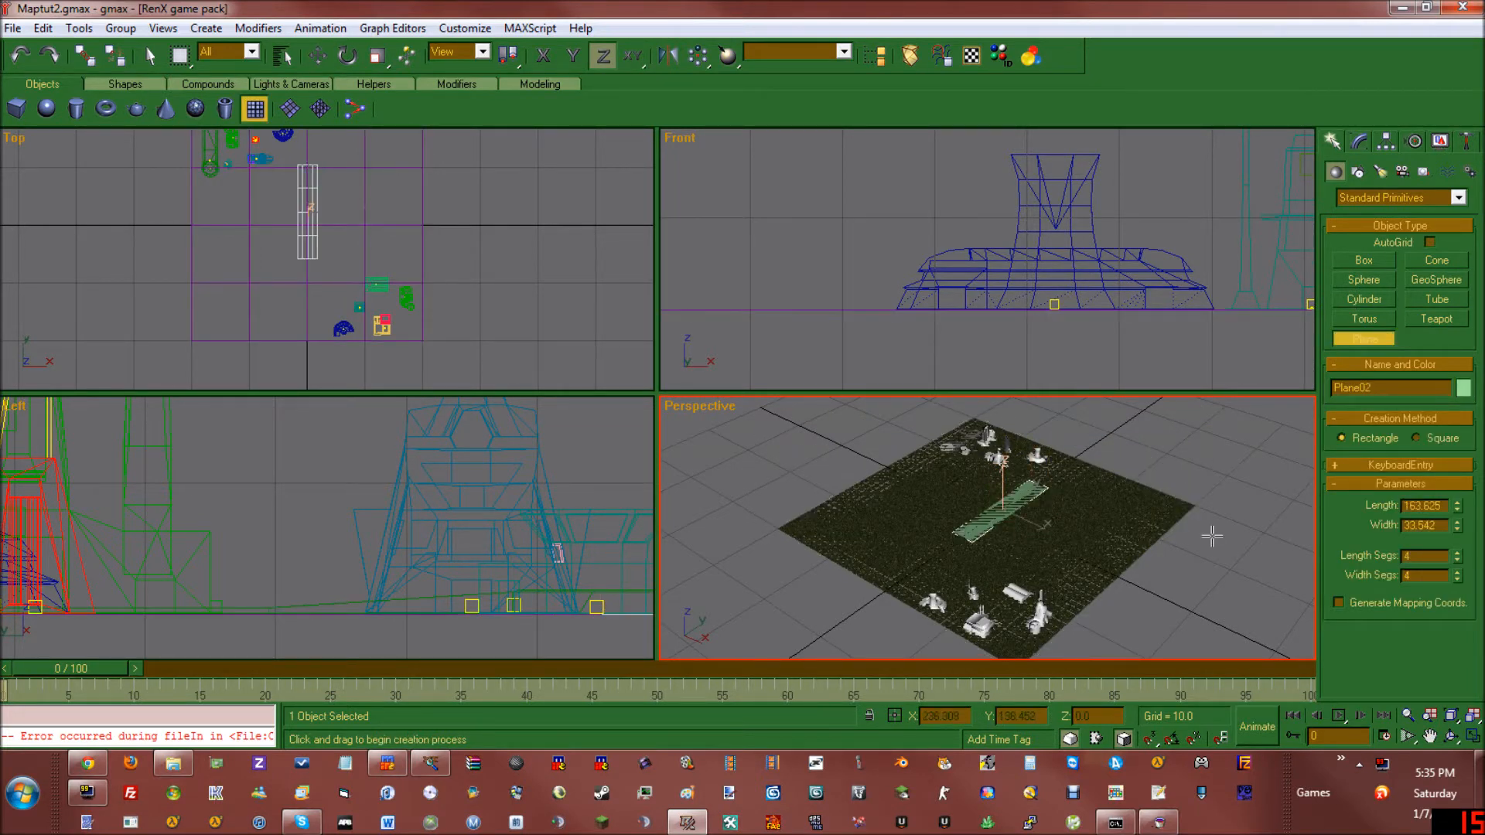
double_click(1437, 508)
type("10.0")
key("Tab")
type("10")
key("Return")
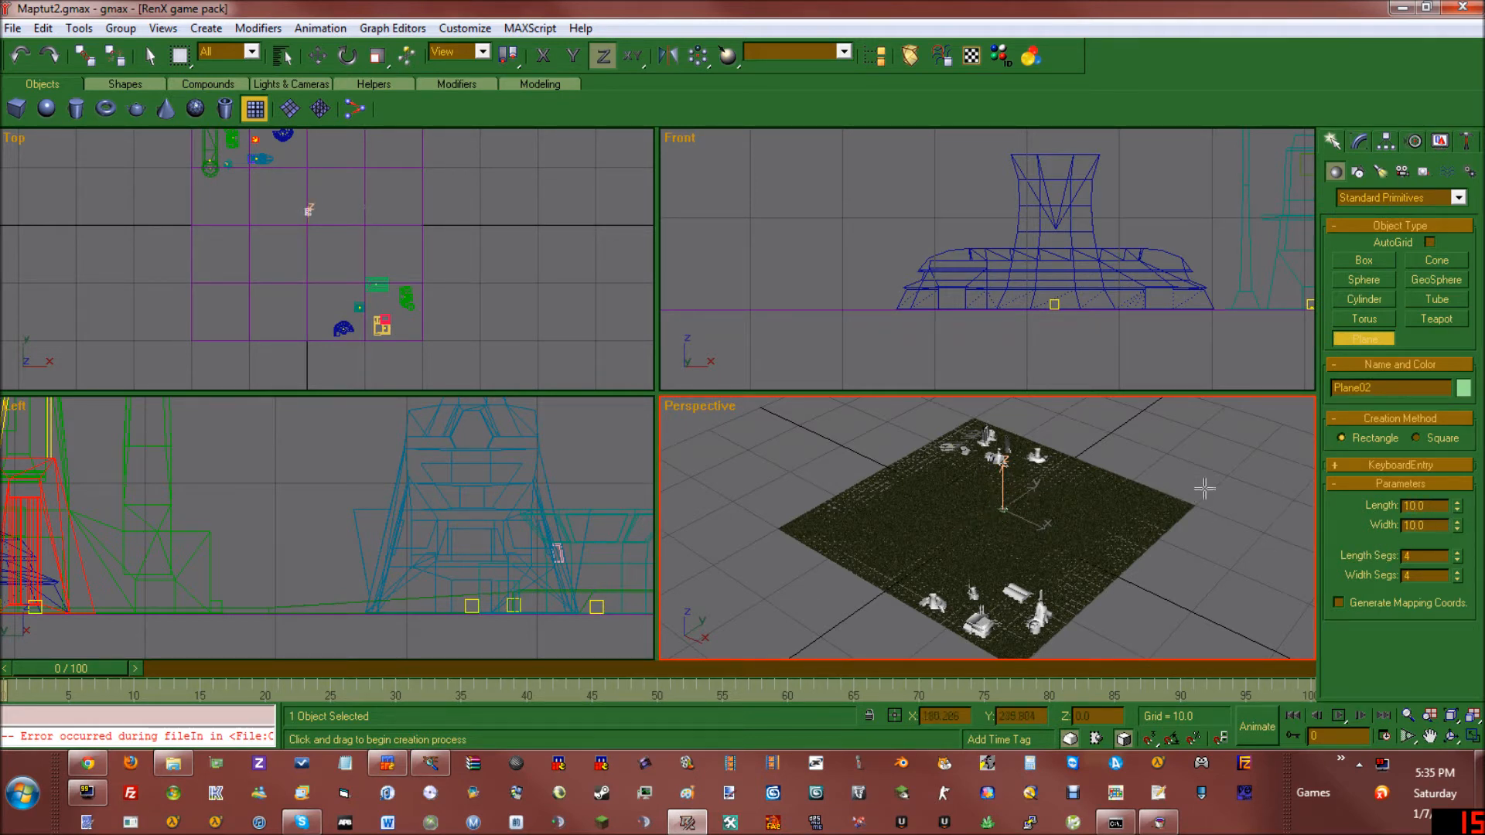
Step: Set the new plane's length and width to 50
key("shift+Tab")
type("50")
key("Tab")
type("50")
key("Return")
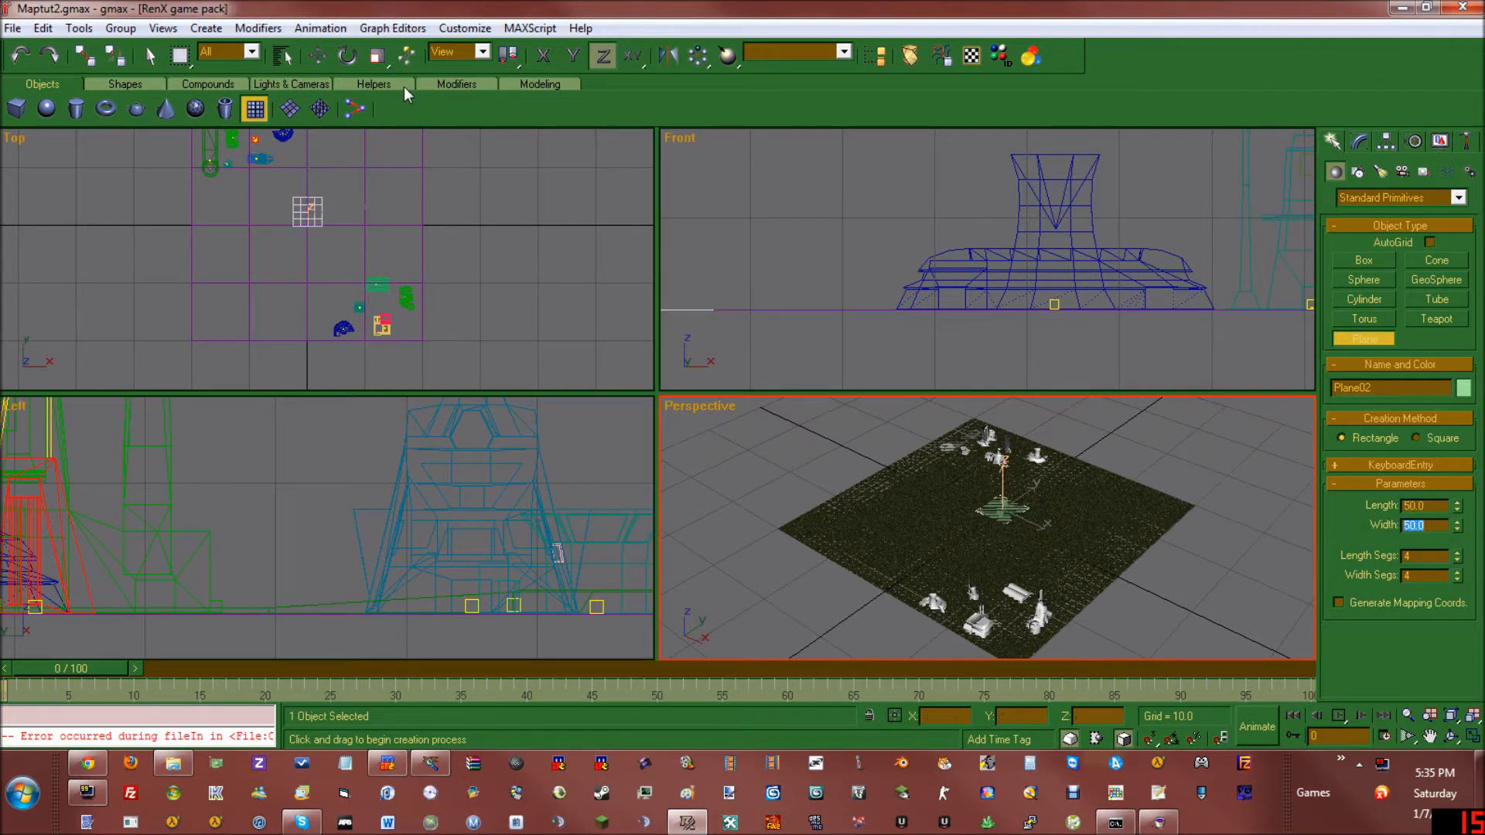
Step: Move the 50 by 50 plane across the ground to an empty area at about X 129, Y 120
left_click(317, 55)
left_click_drag(1070, 510, 1021, 556)
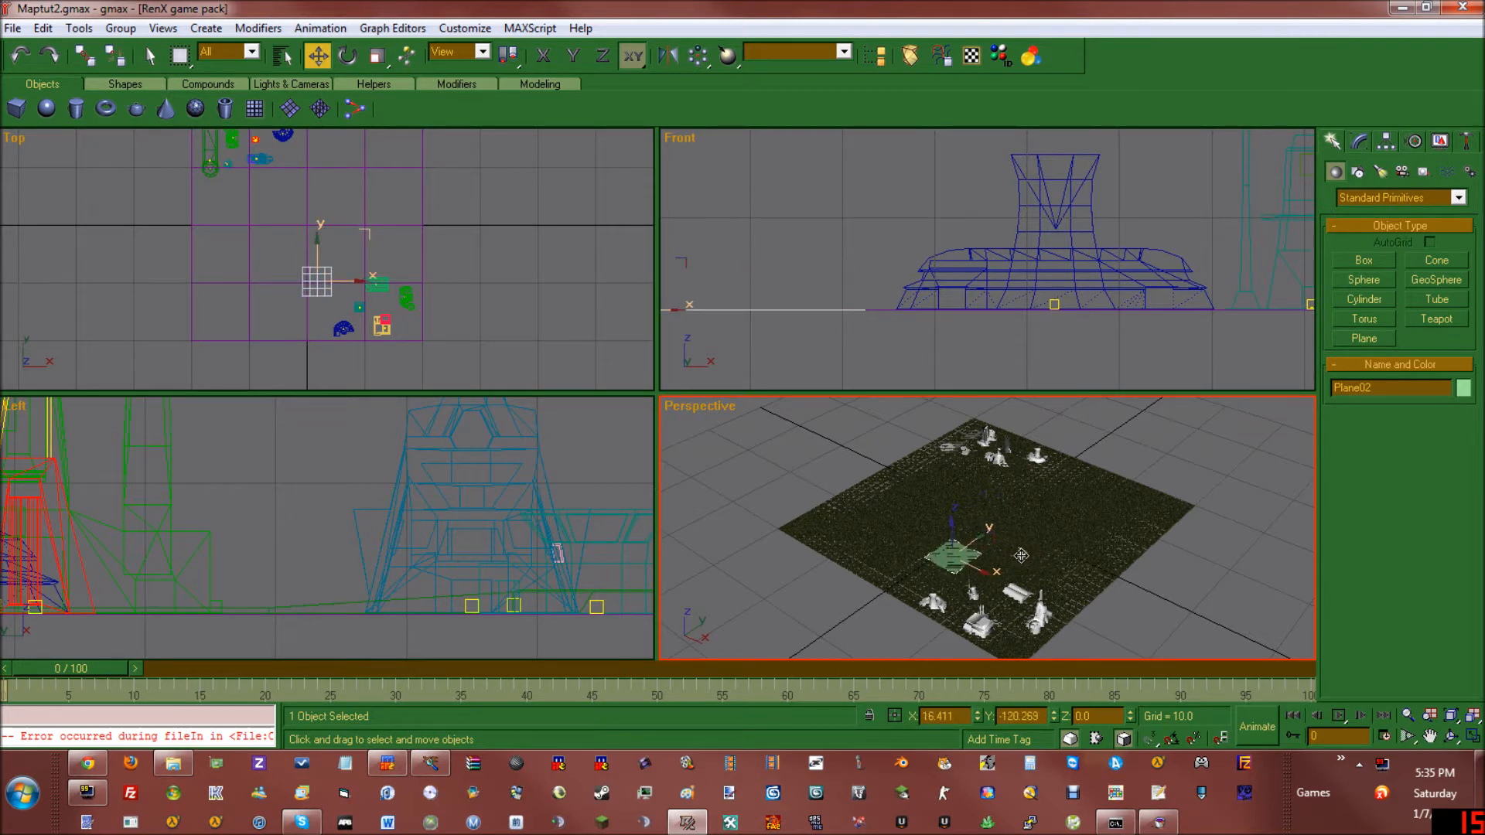
left_click_drag(1021, 555, 1190, 513)
scroll(1167, 514, "down", 2)
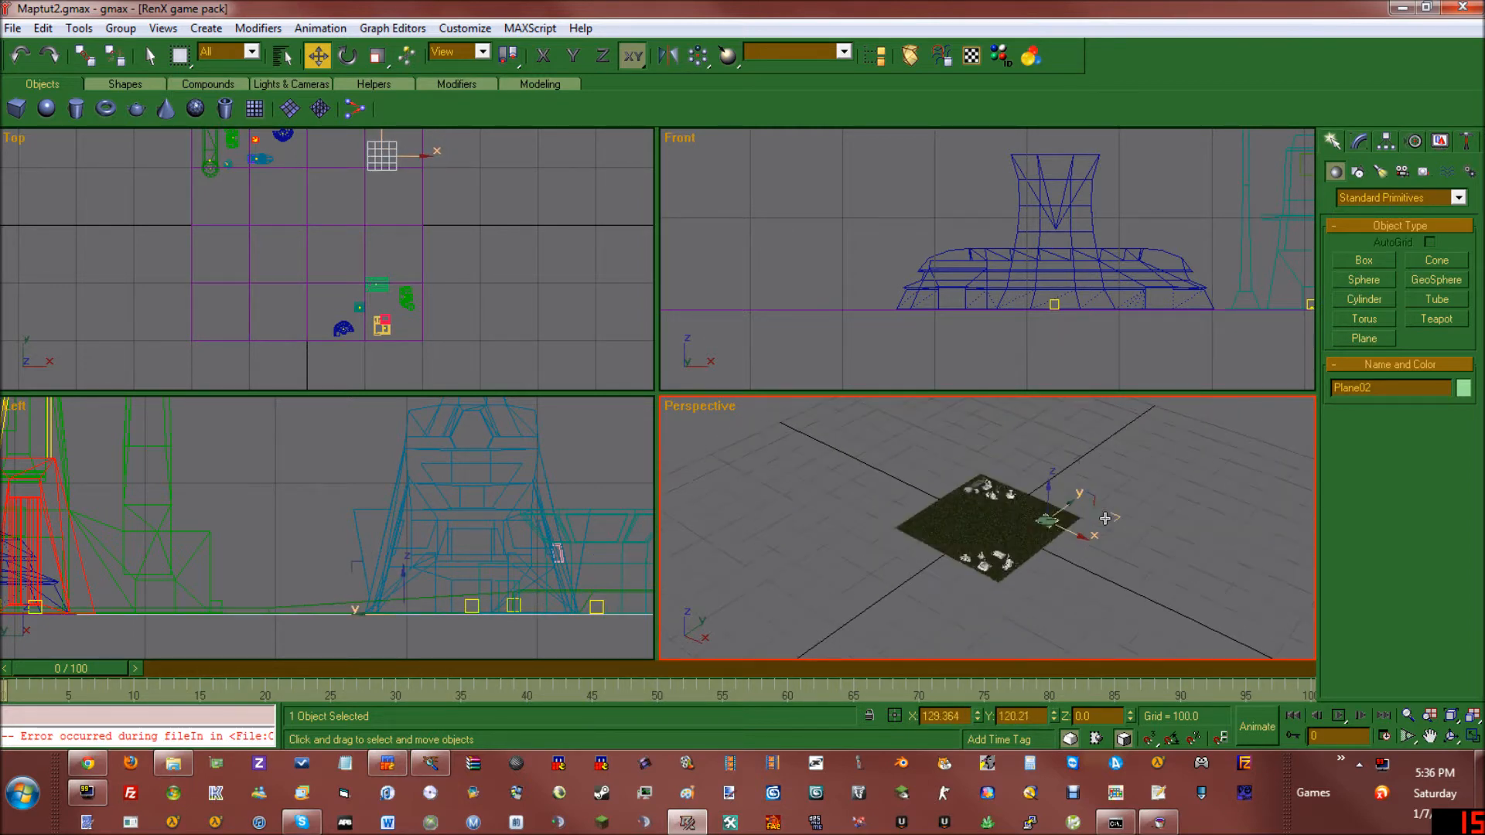
scroll(1241, 542, "up", 6)
scroll(1227, 537, "down", 6)
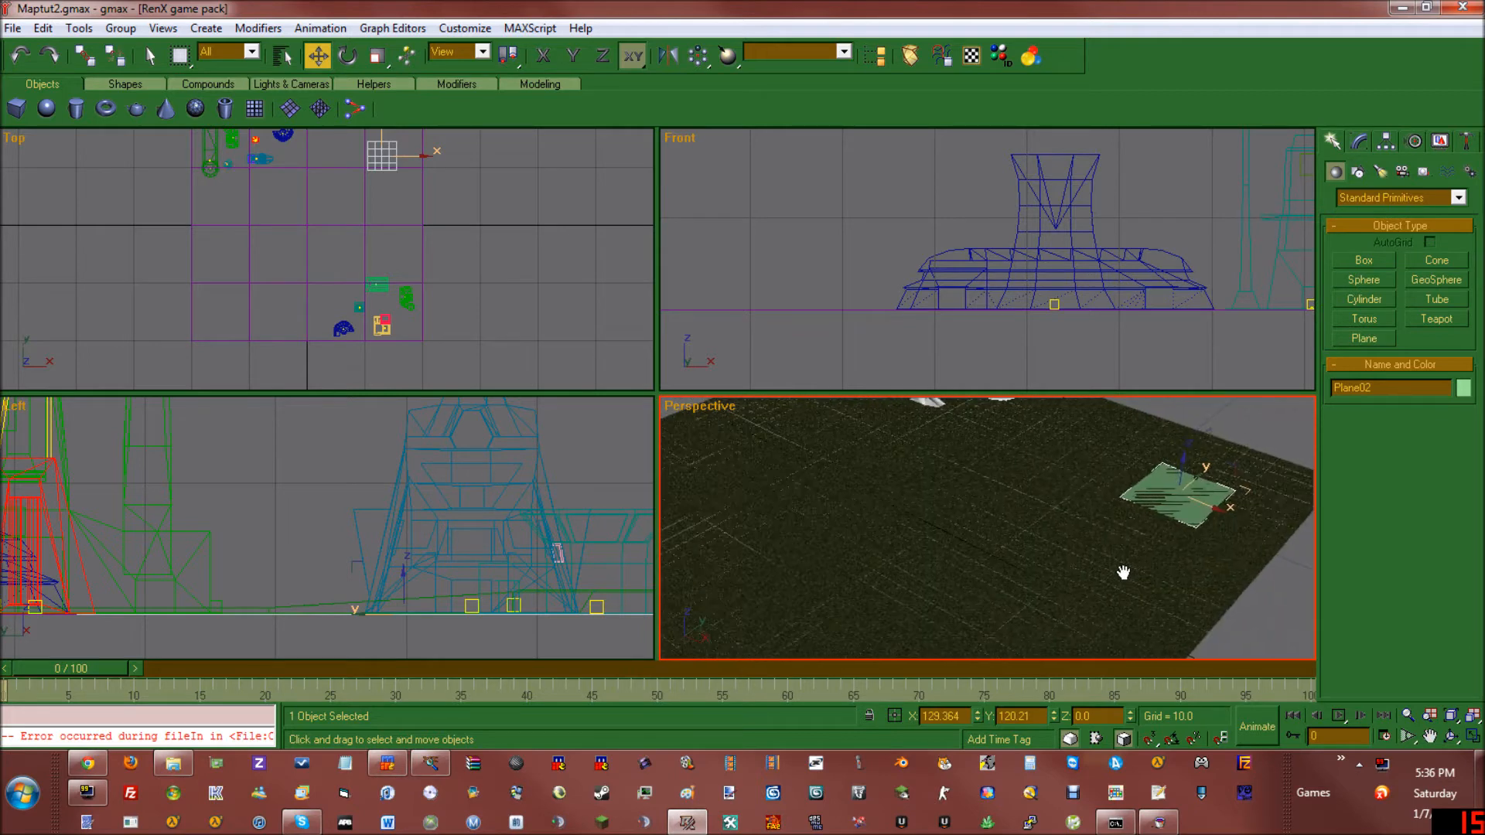
scroll(1106, 498, "down", 3)
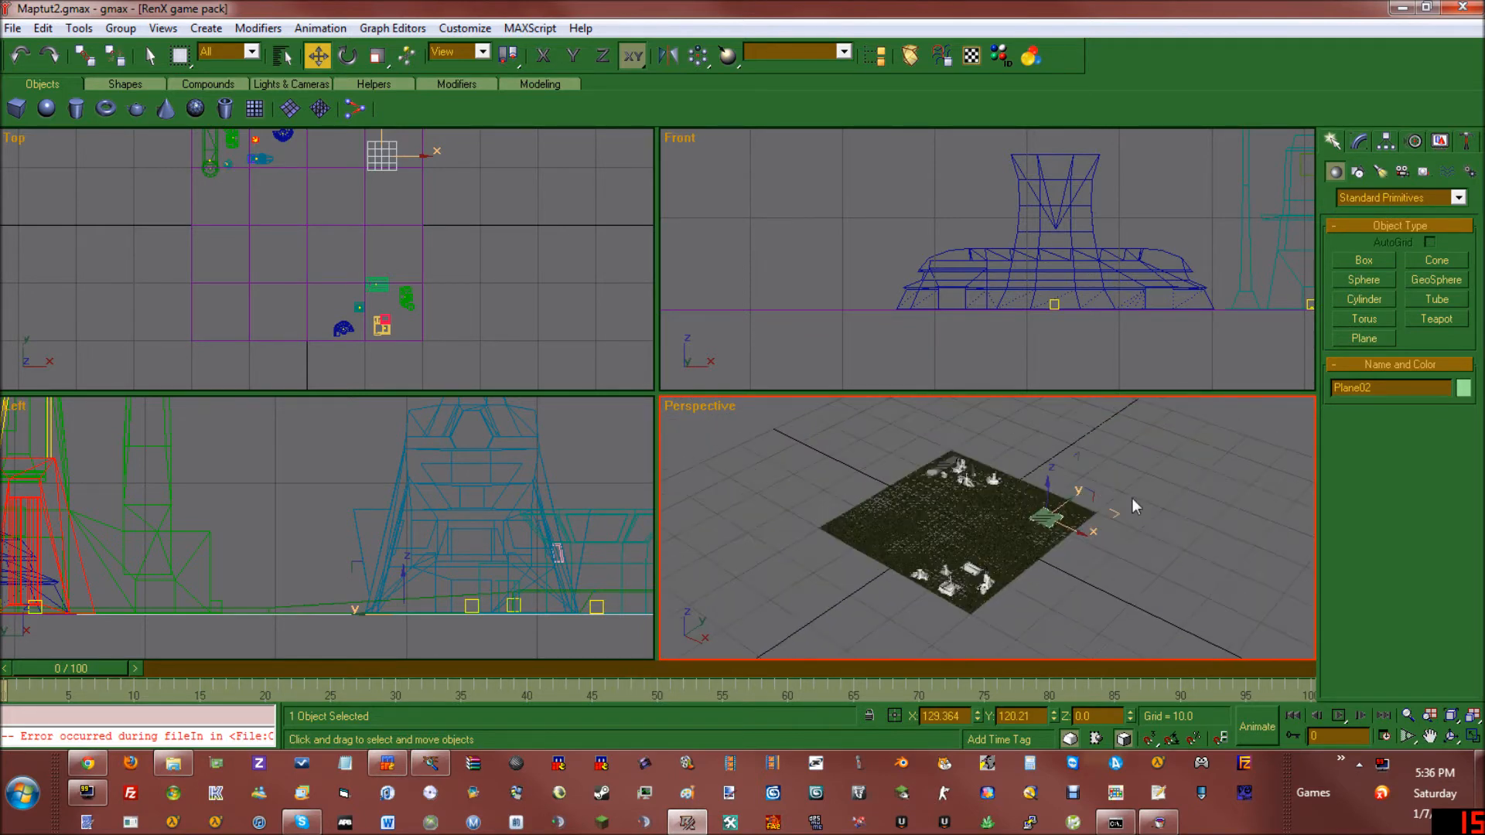
Step: Move the small plane further in from the ground's edge, to about X 104, Y 97
scroll(1152, 493, "up", 6)
middle_click_drag(1162, 492, 1092, 532)
left_click_drag(1114, 456, 997, 456)
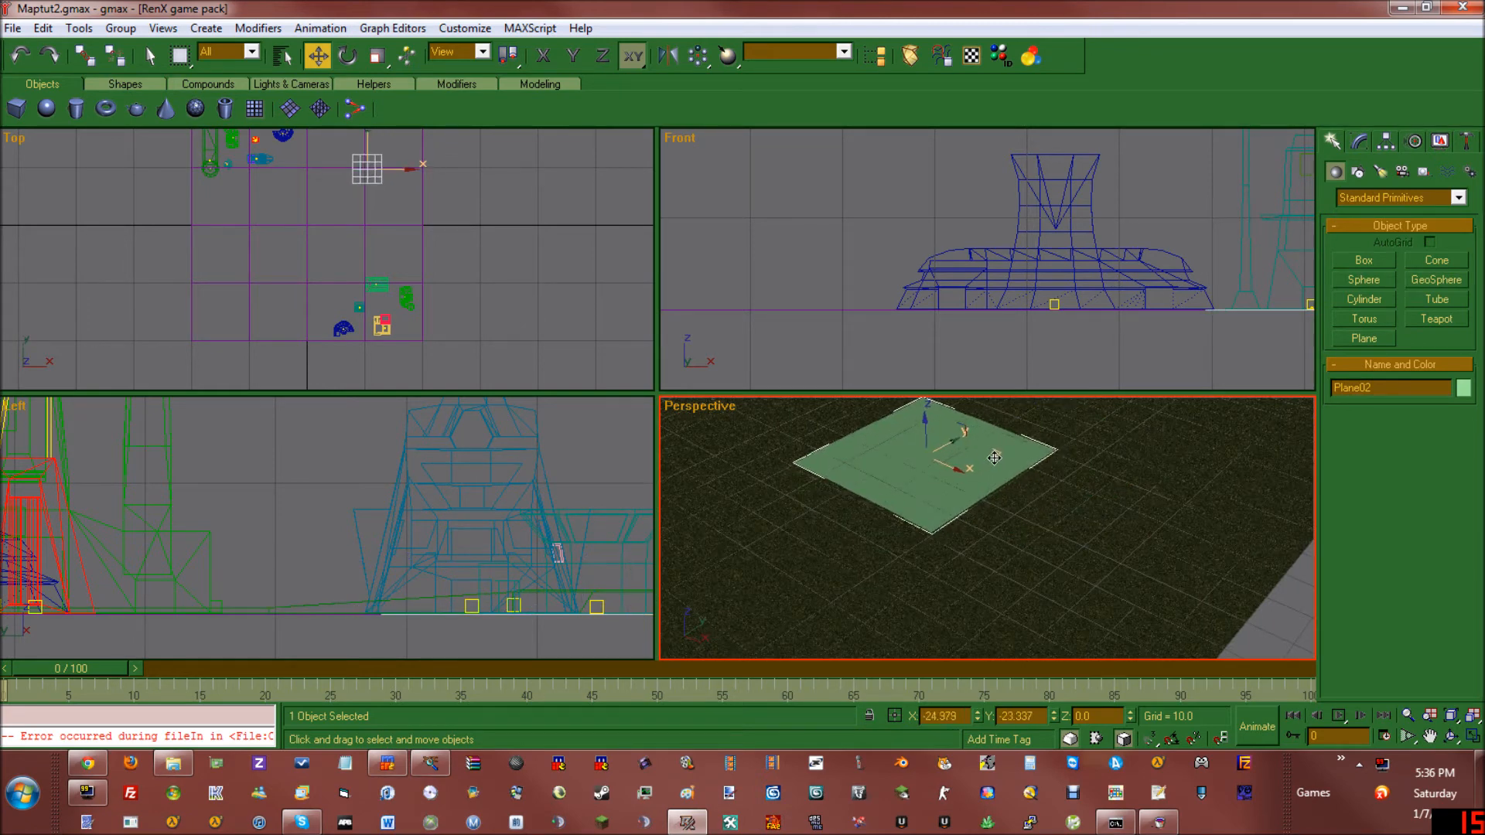
scroll(1051, 528, "down", 3)
scroll(970, 489, "up", 3)
scroll(1003, 519, "up", 3)
middle_click_drag(988, 507, 1041, 602)
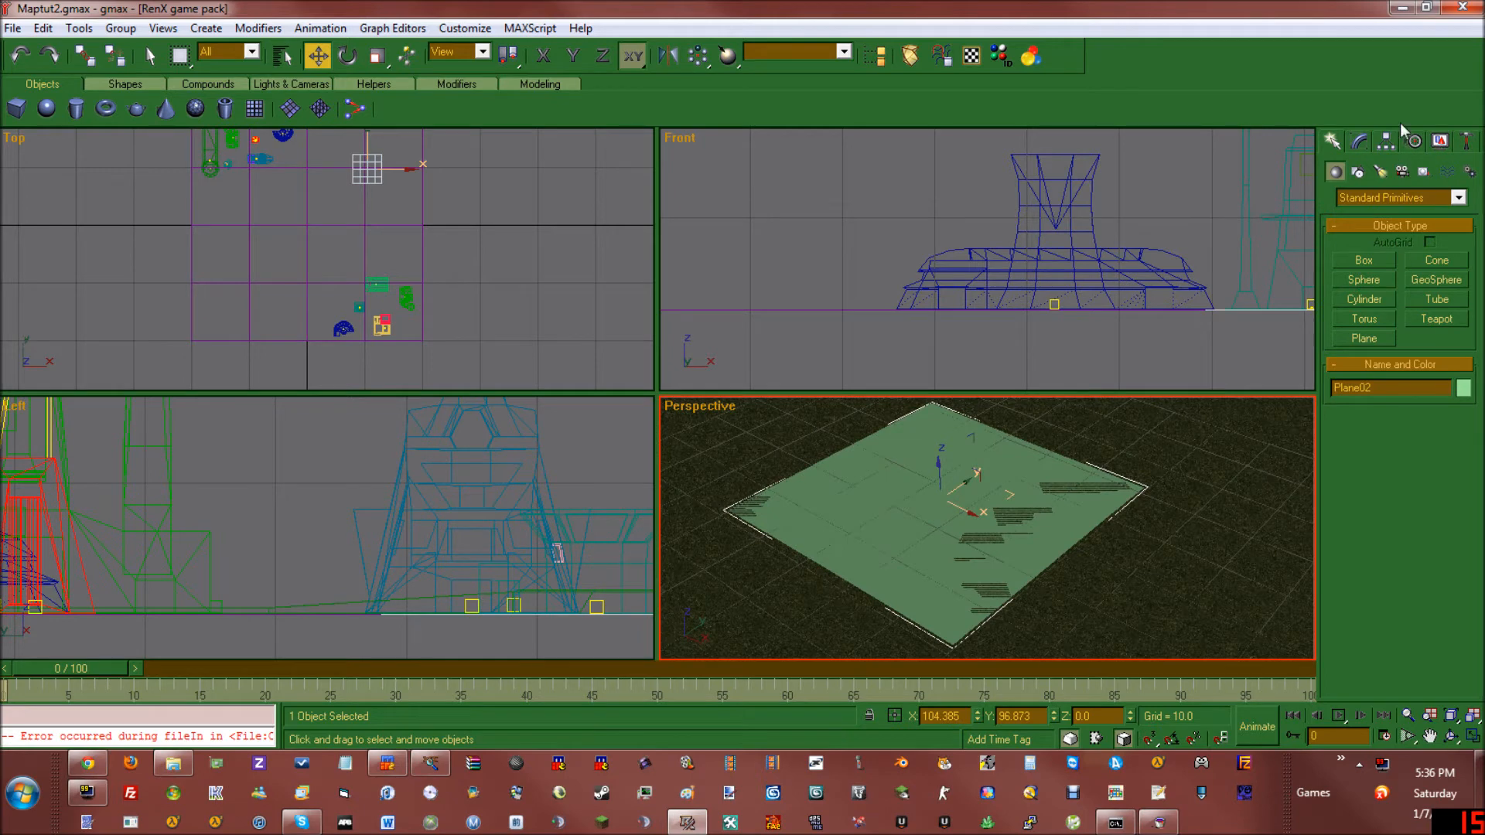
scroll(1107, 485, "down", 5)
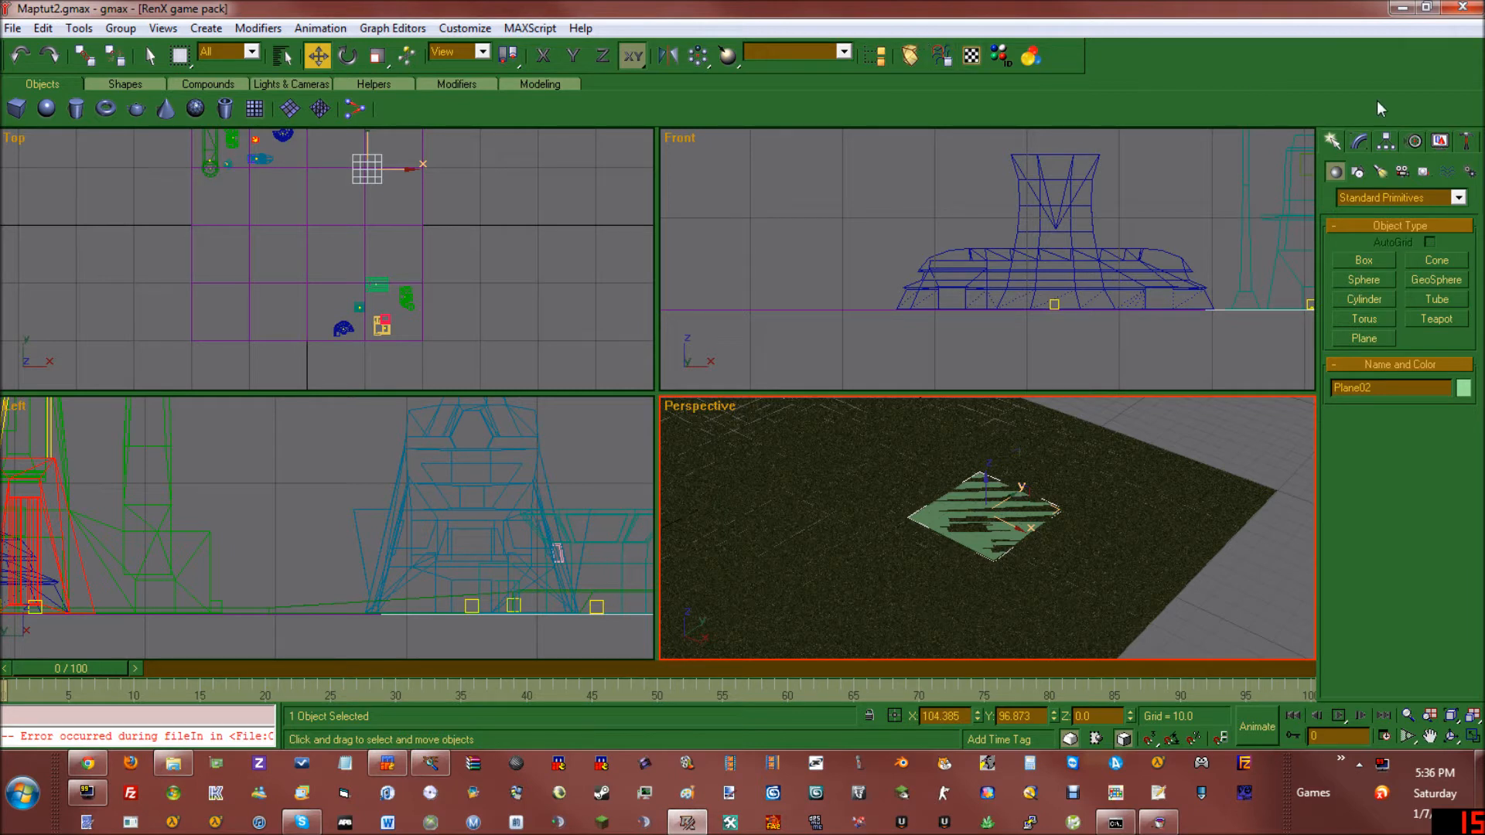
Step: Convert the small plane to an editable mesh and enter vertex editing
right_click(996, 543)
mouse_move(1074, 680)
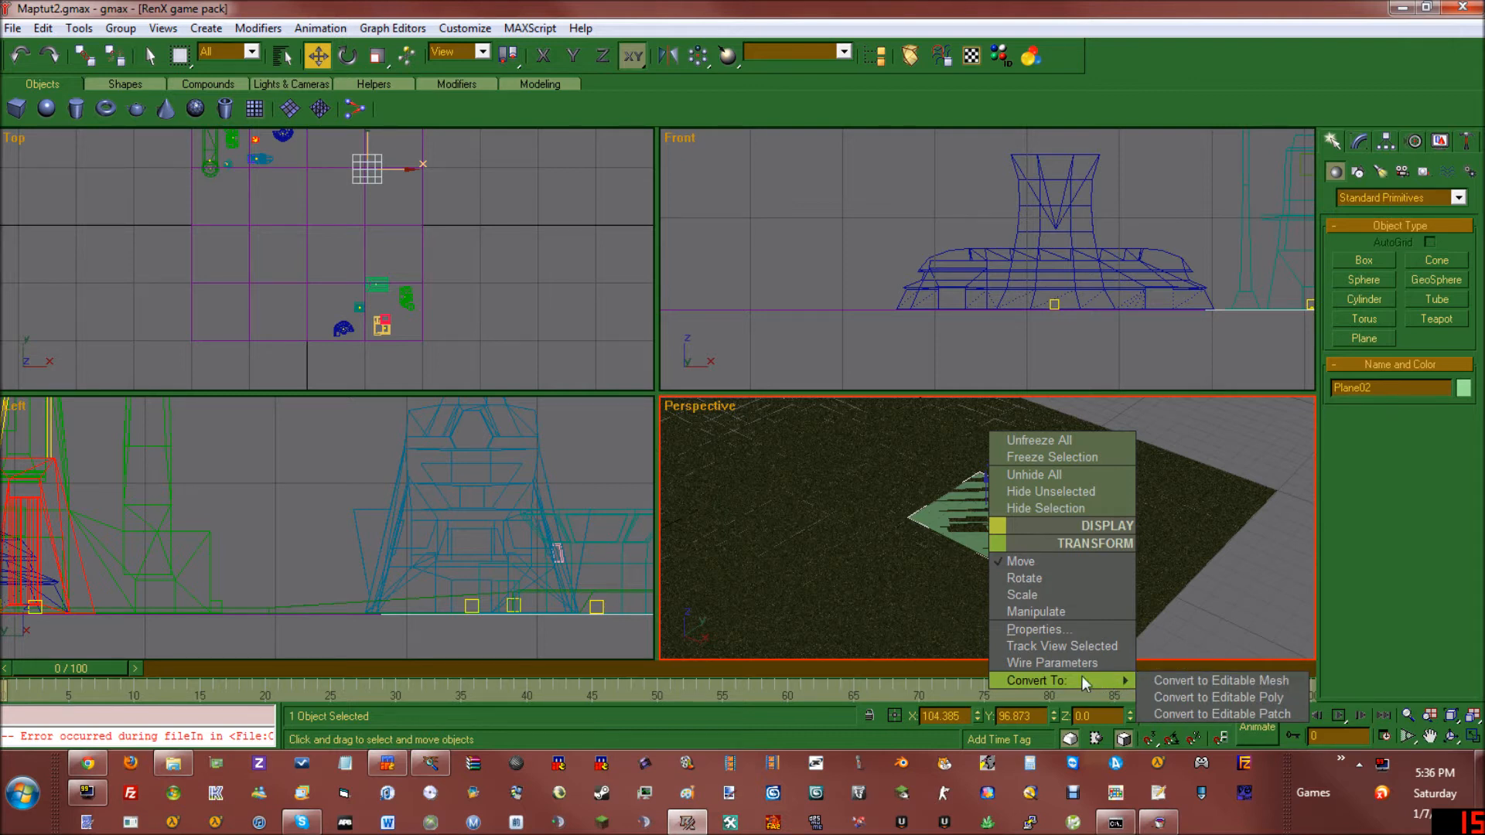
left_click(1247, 684)
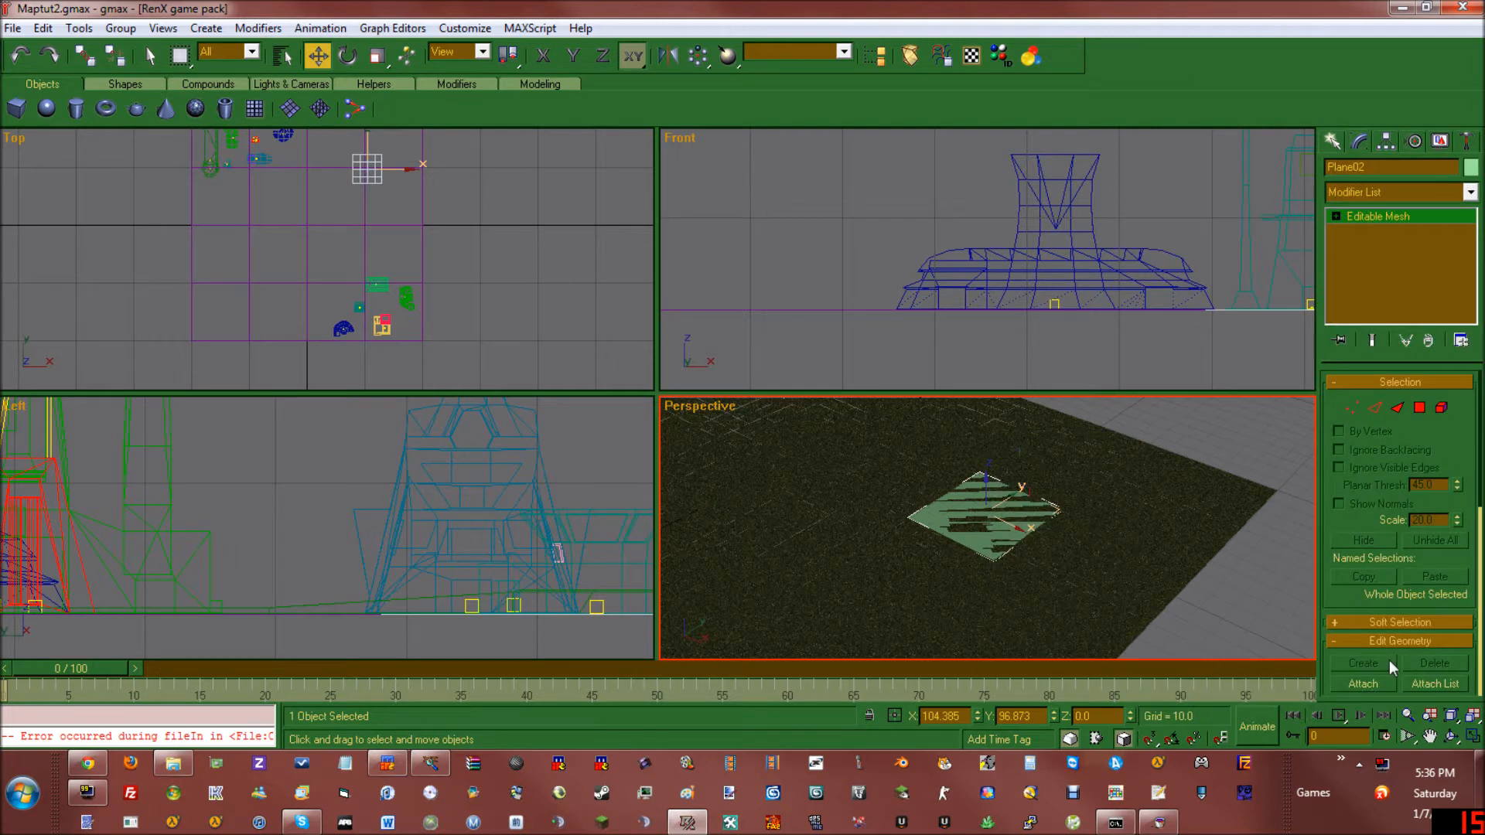
left_click(1352, 408)
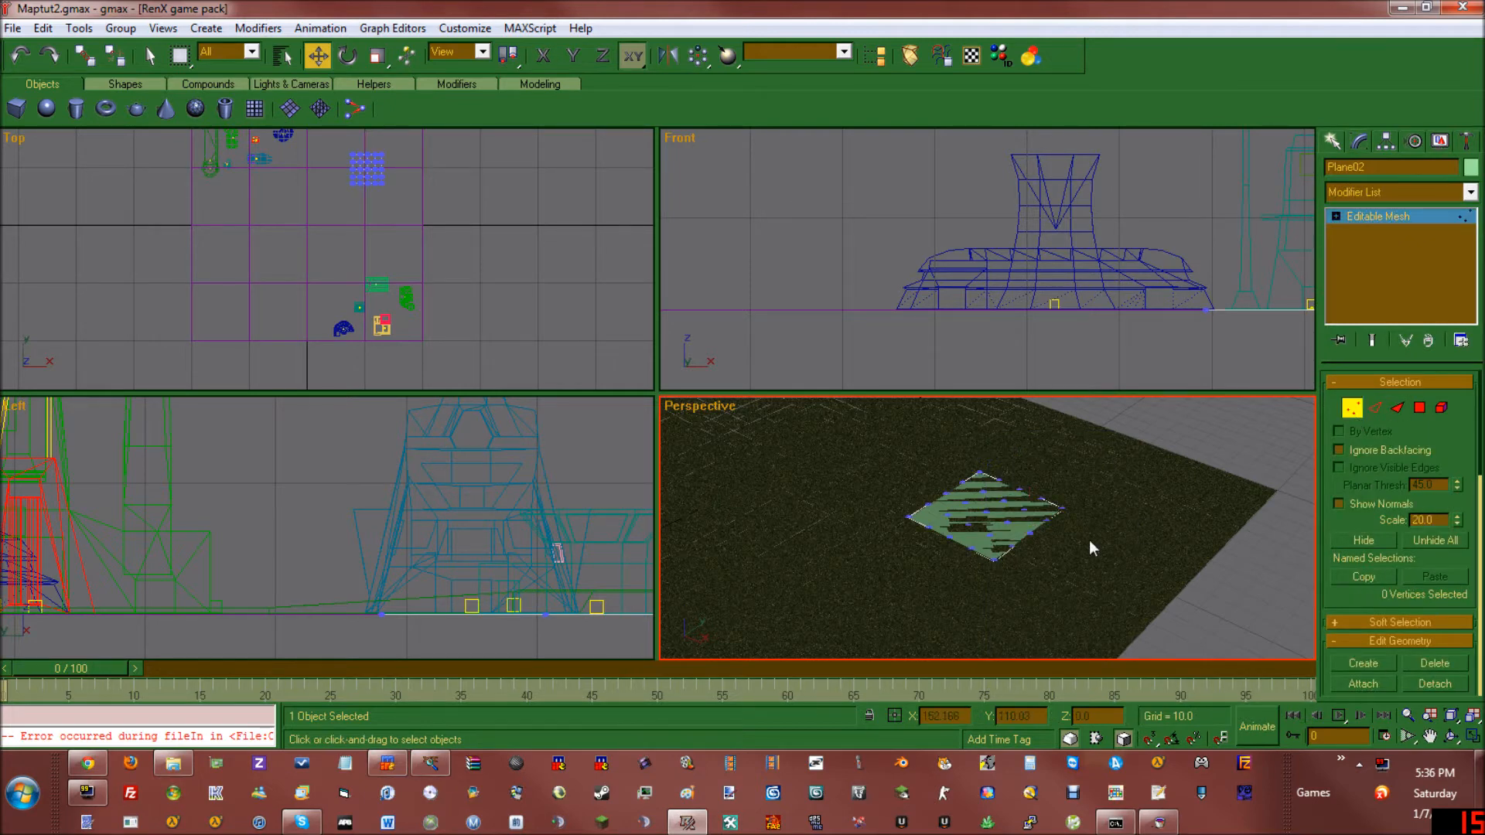
scroll(1079, 546, "up", 5)
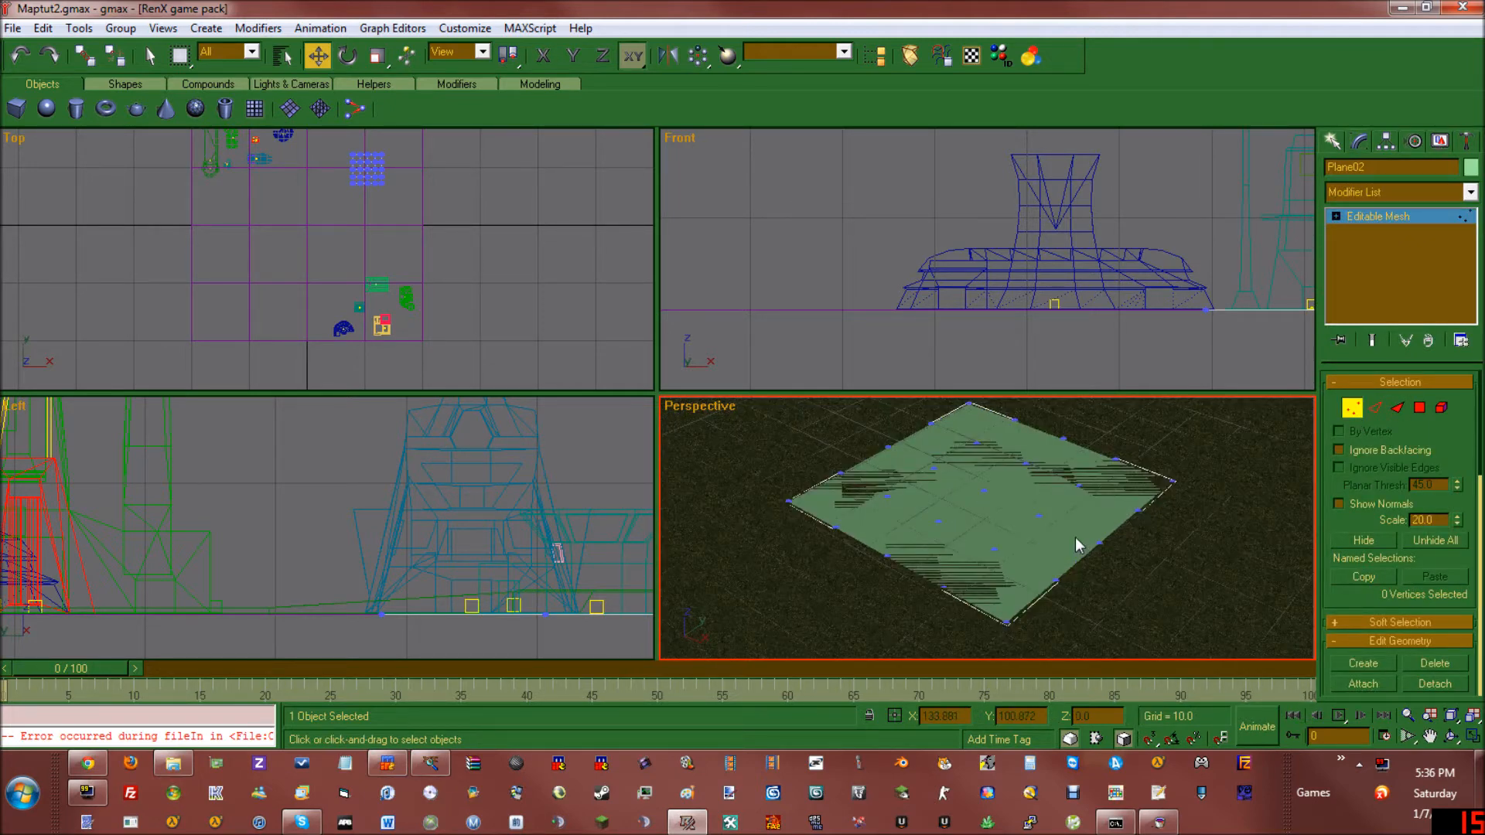
Step: Undo the mesh conversion and restore the small plane's last move
scroll(1075, 538, "down", 3)
key("ctrl+z")
key("ctrl+z")
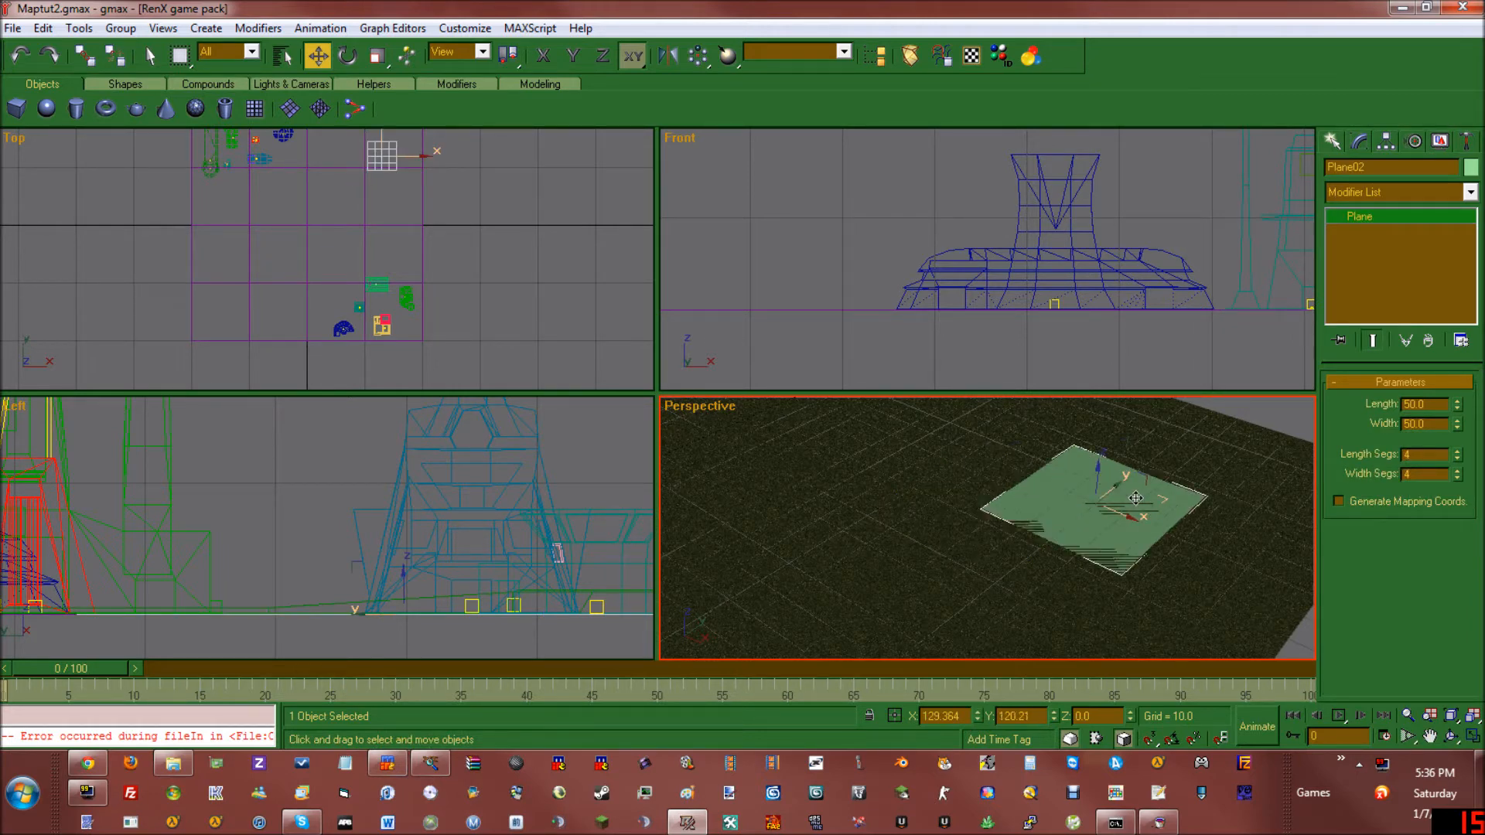
key("ctrl+shift+z")
left_click(79, 28)
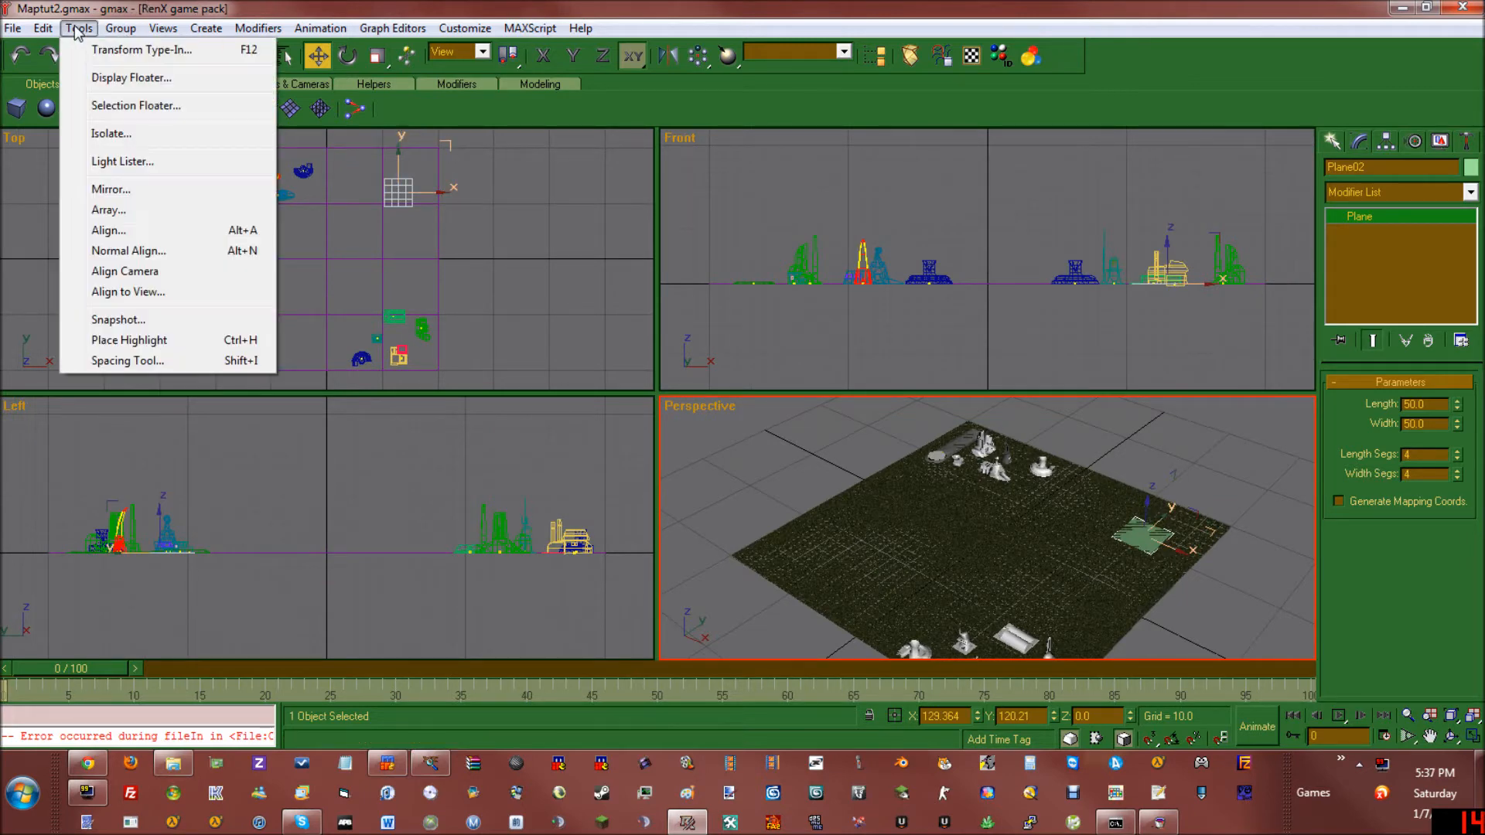
mouse_move(43, 28)
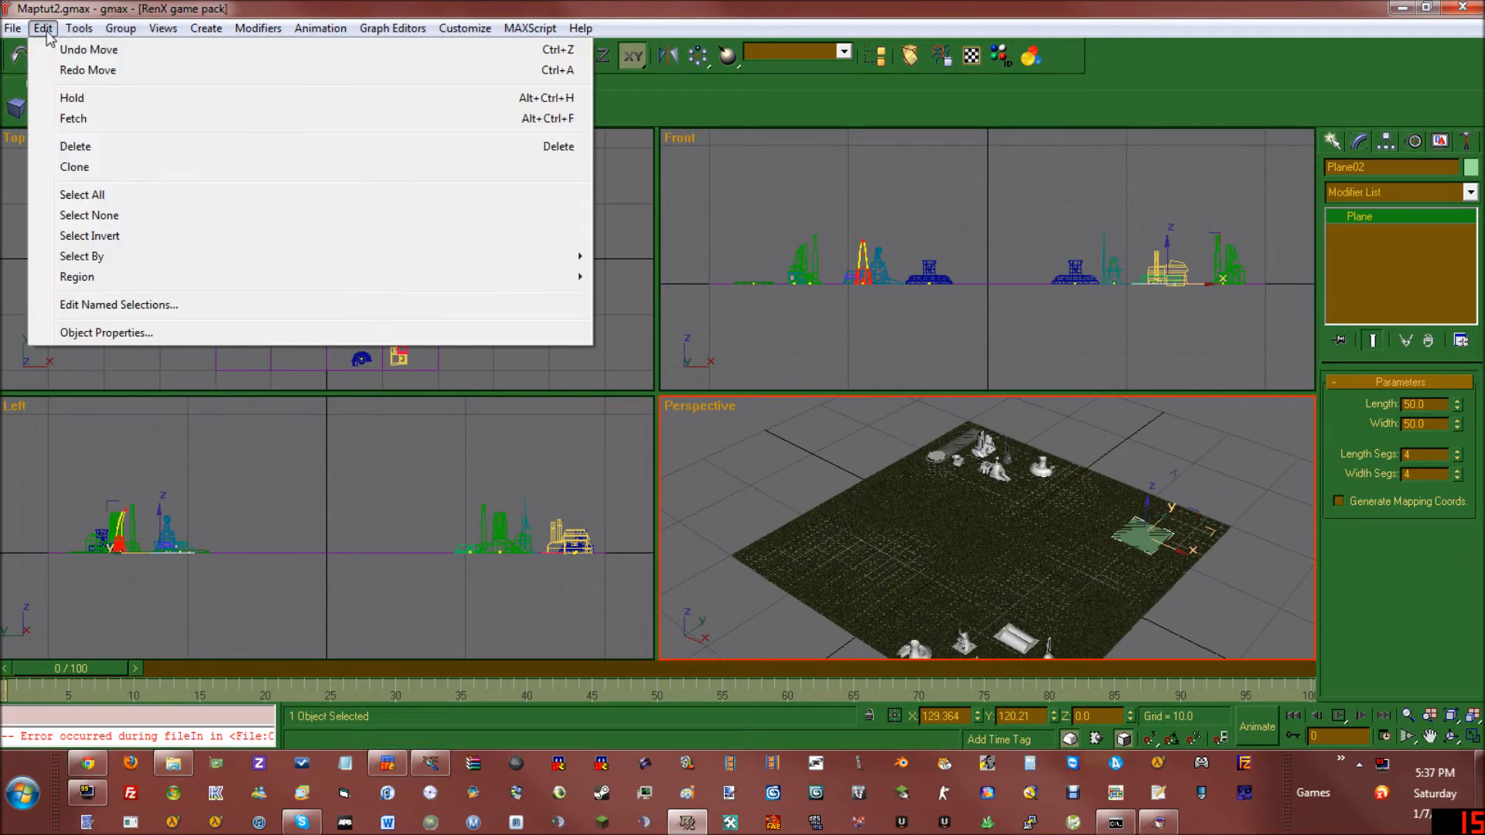
left_click(65, 75)
Step: Set the small plane's length segments and width segments to 10
middle_click_drag(1186, 586, 1004, 541)
scroll(1004, 541, "up", 5)
scroll(1094, 617, "up", 3)
scroll(1089, 587, "down", 1)
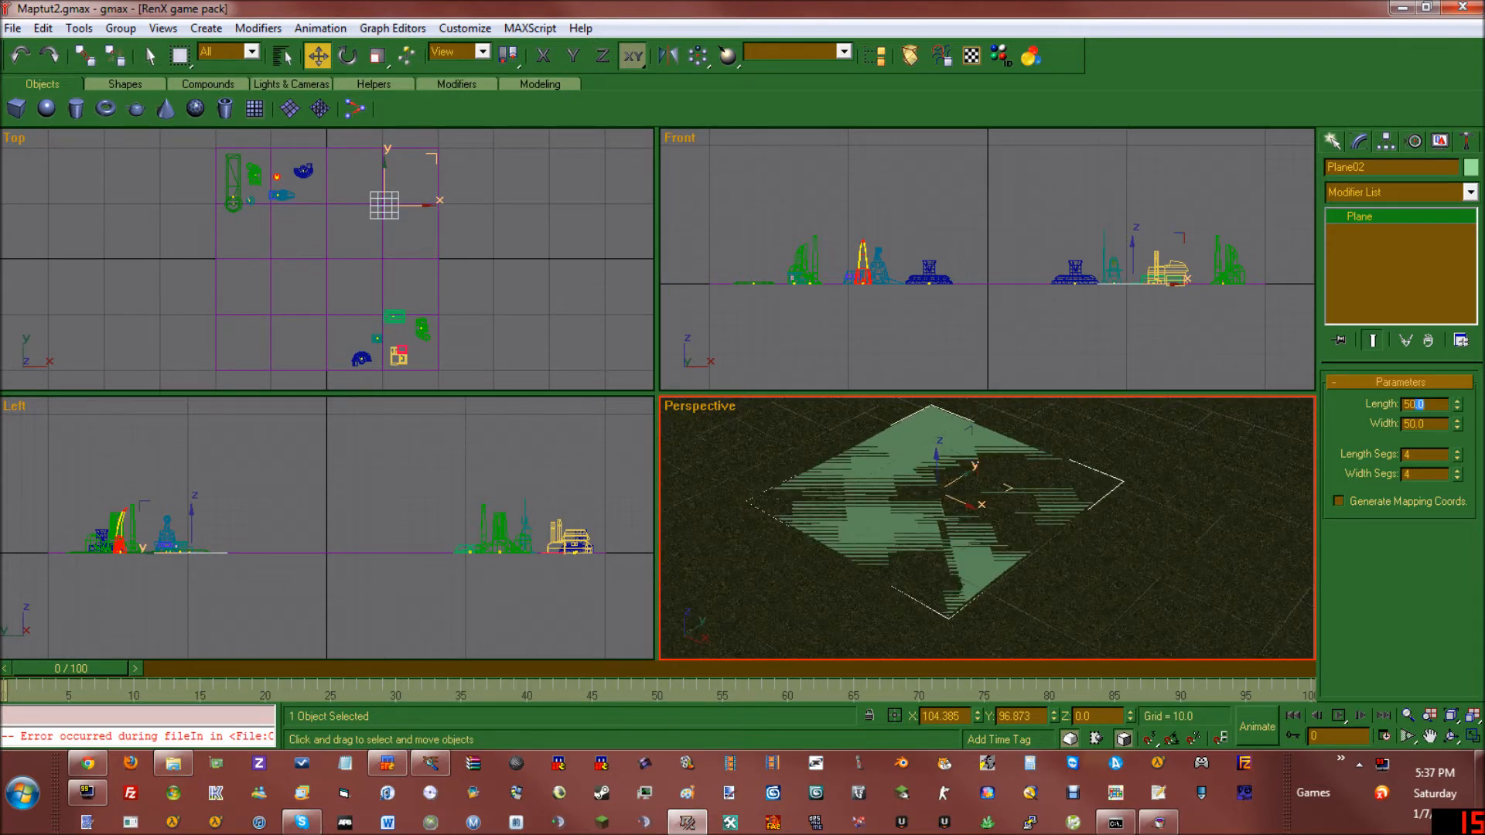
double_click(1441, 454)
type("10")
key("Tab")
type("10")
key("Return")
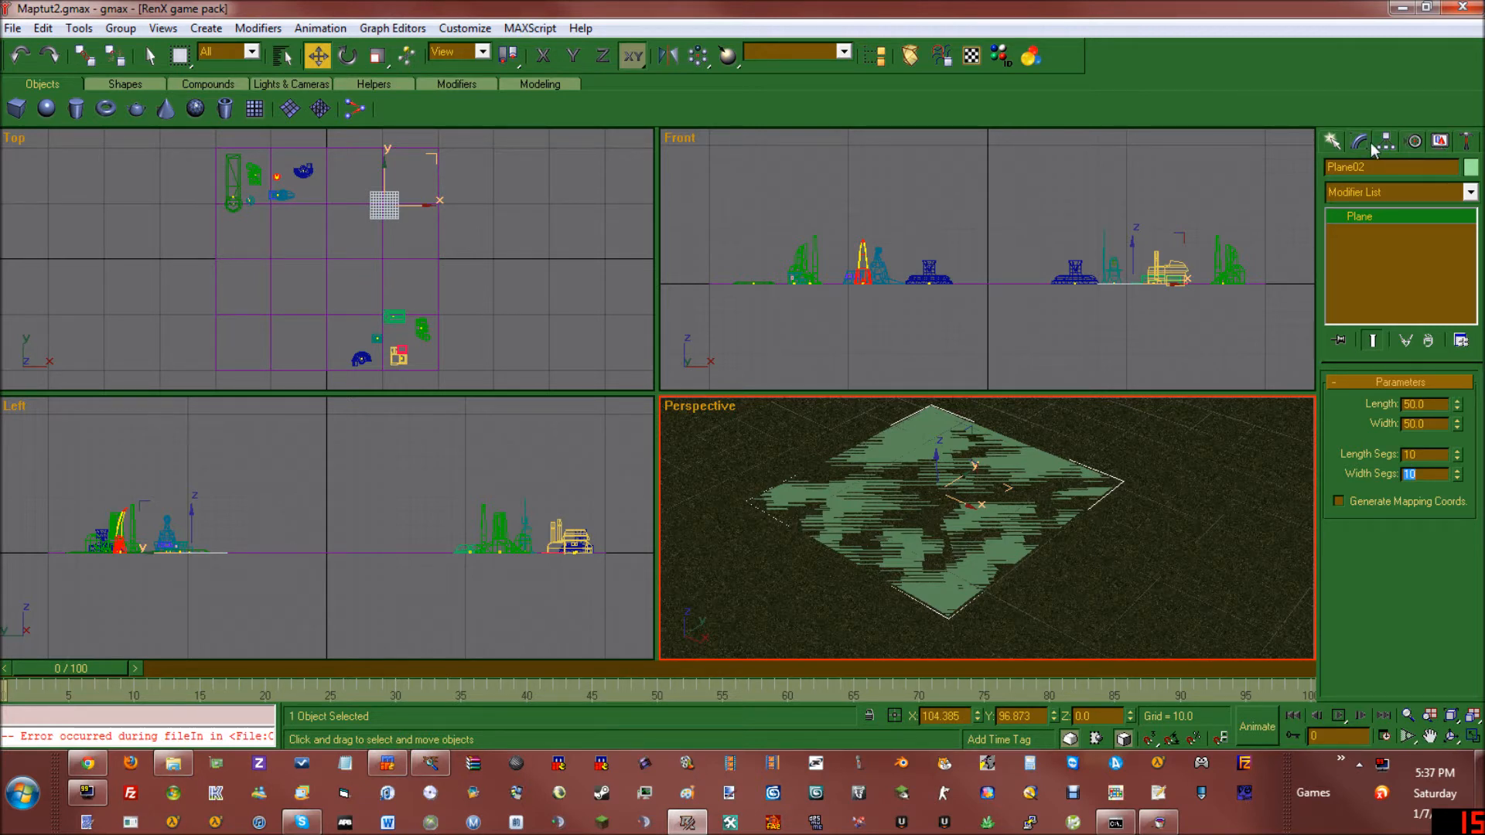
Step: Convert the subdivided plane to an editable mesh and raise it slightly above the ground, to about Z 0.95
right_click(966, 537)
mouse_move(1120, 685)
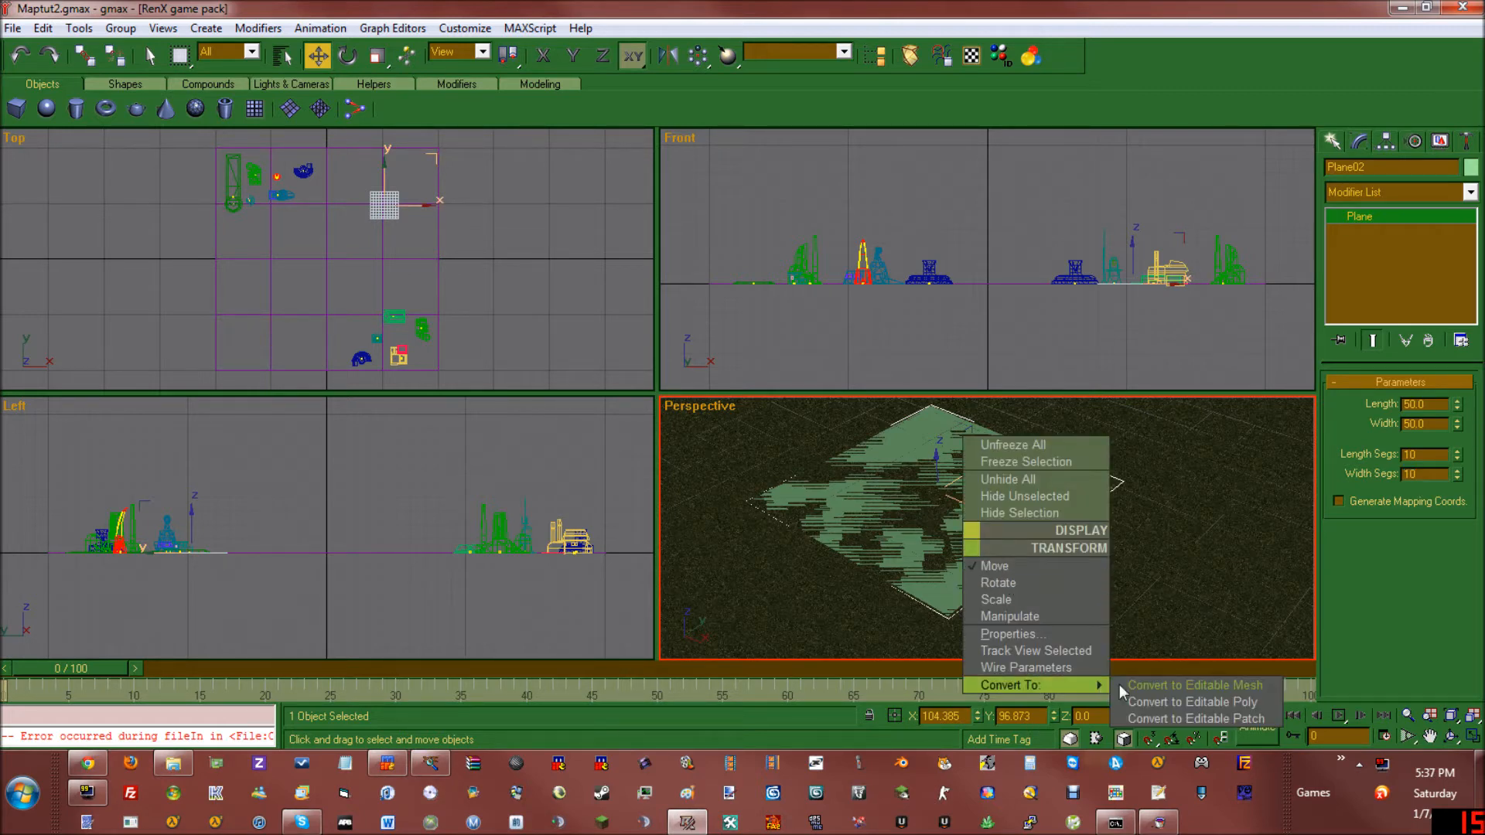
left_click(1195, 686)
left_click(1354, 411)
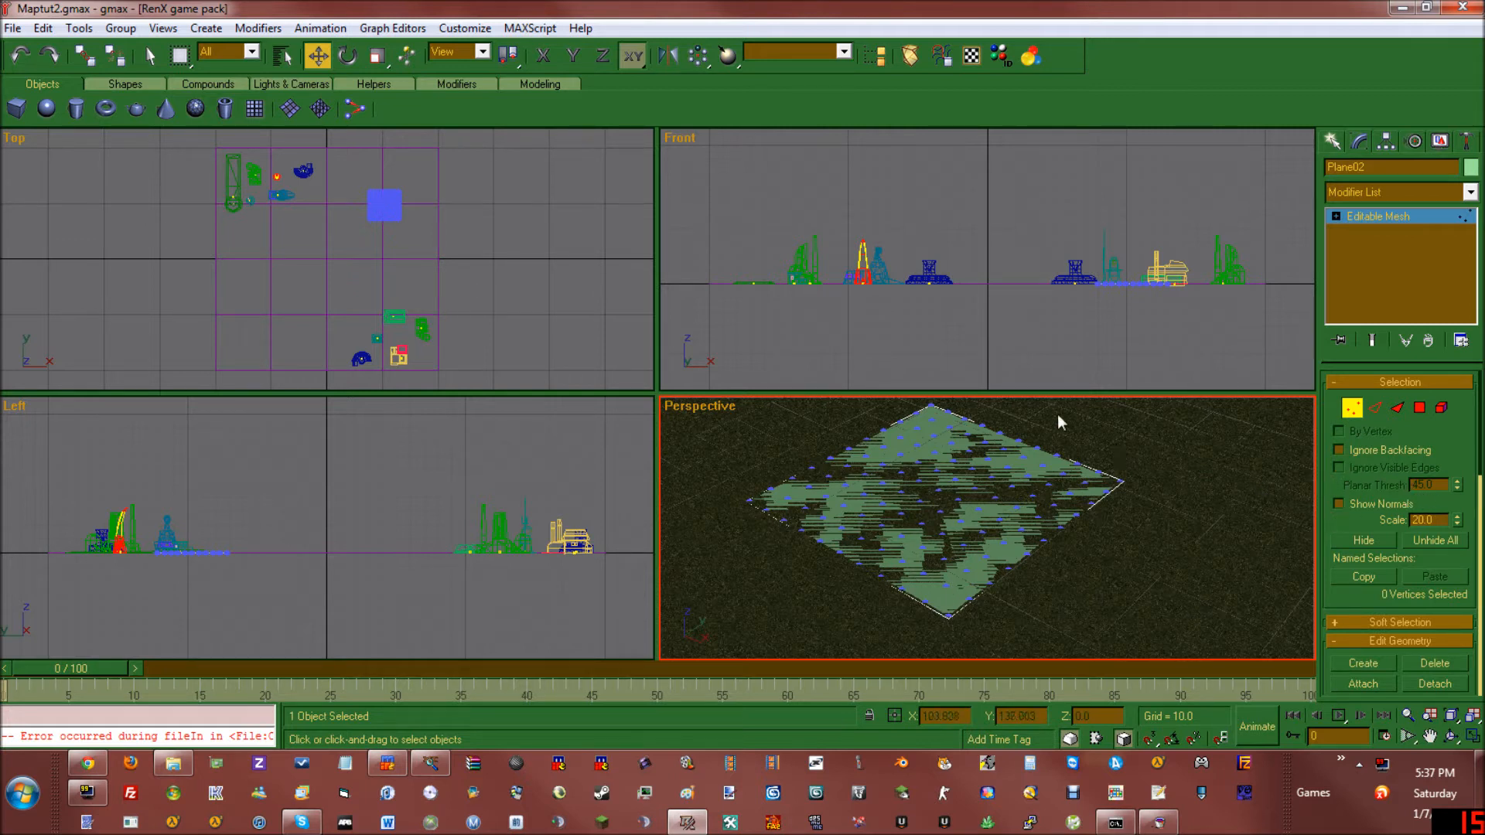
left_click(1332, 141)
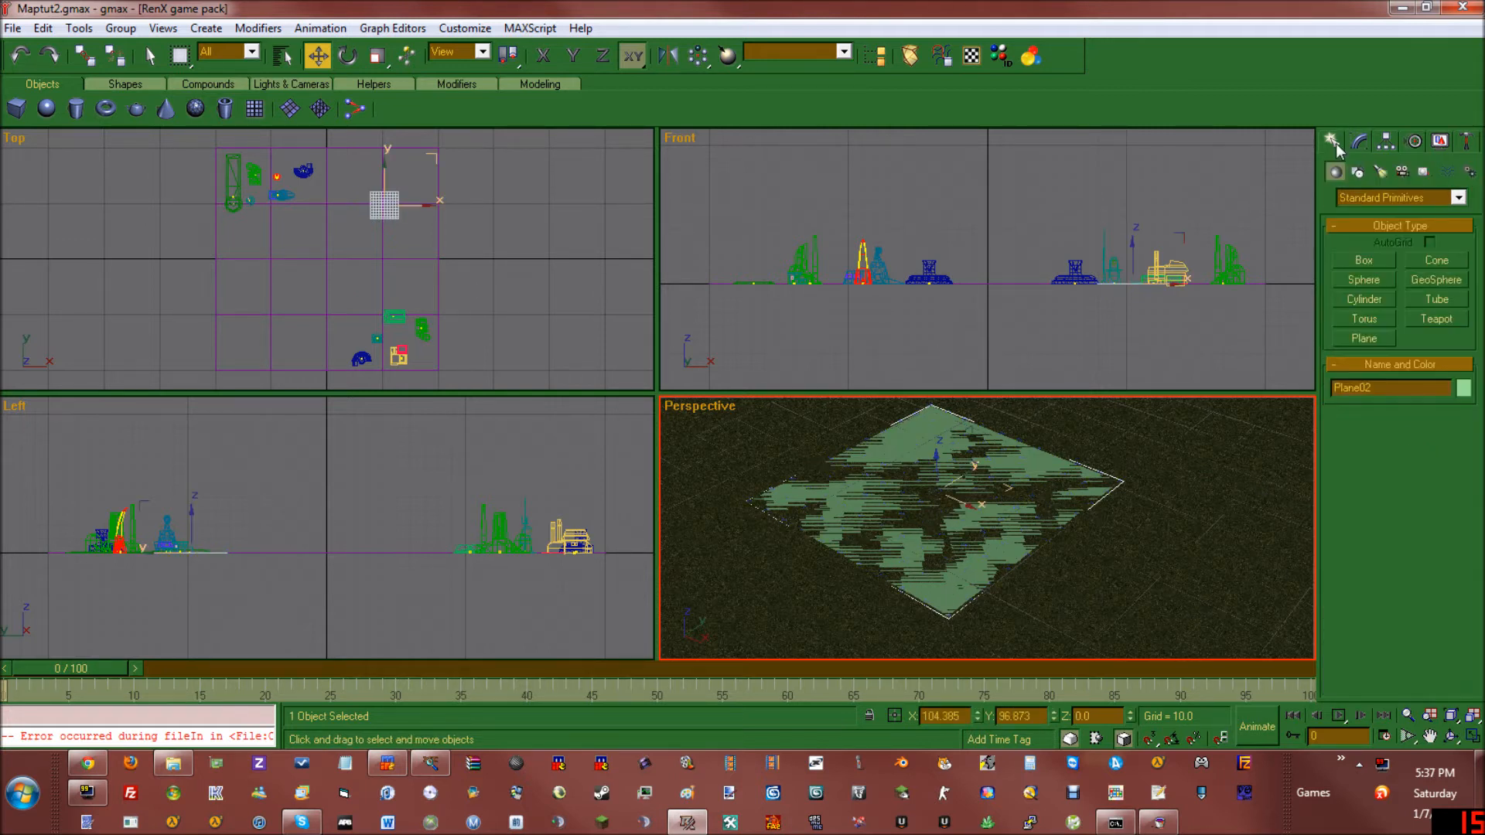
left_click_drag(937, 470, 937, 467)
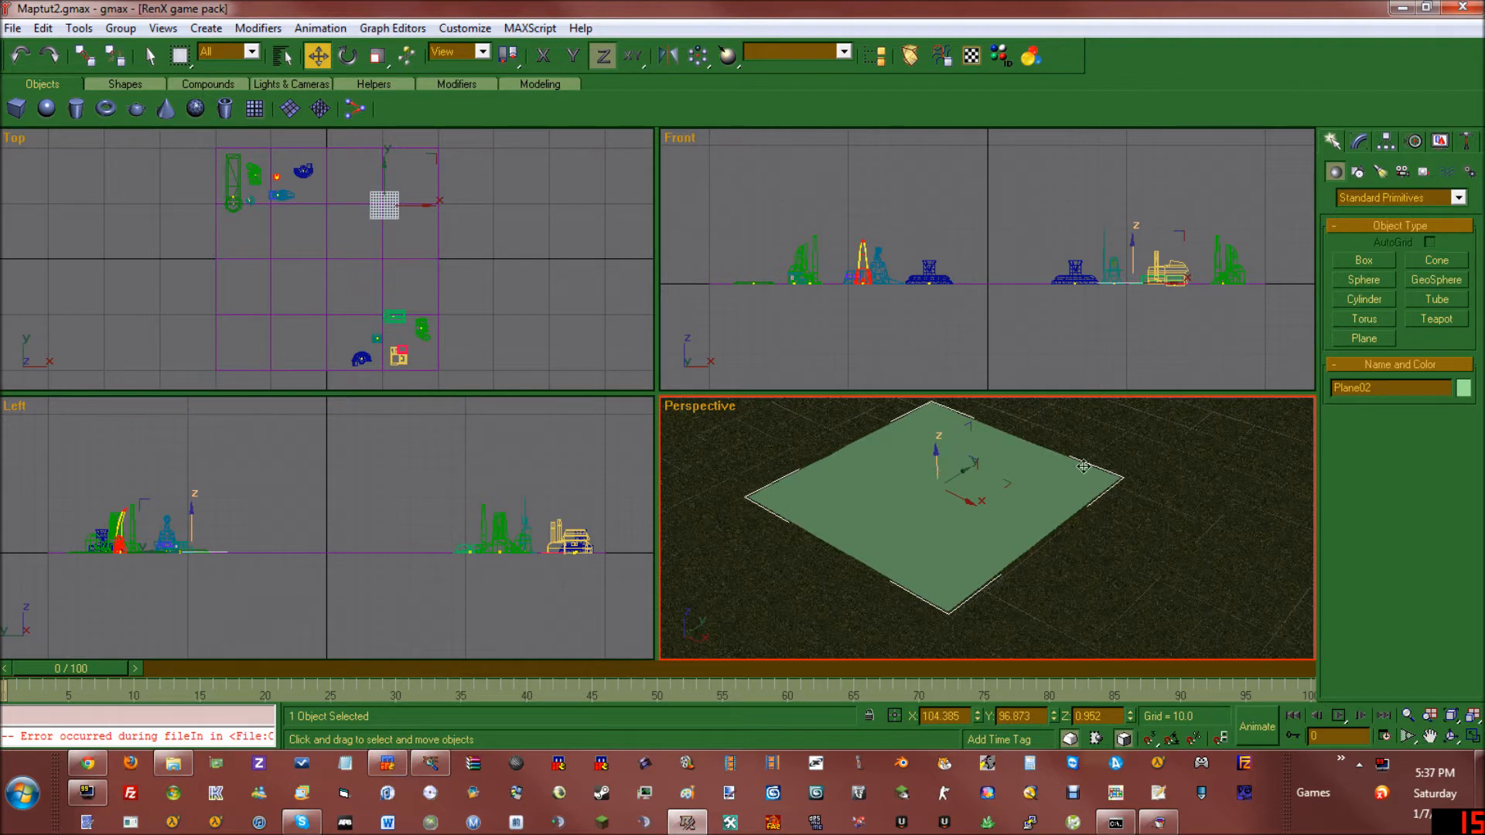
Step: Enter vertex editing on the plane's mesh and enable Use Soft Selection
left_click(1363, 147)
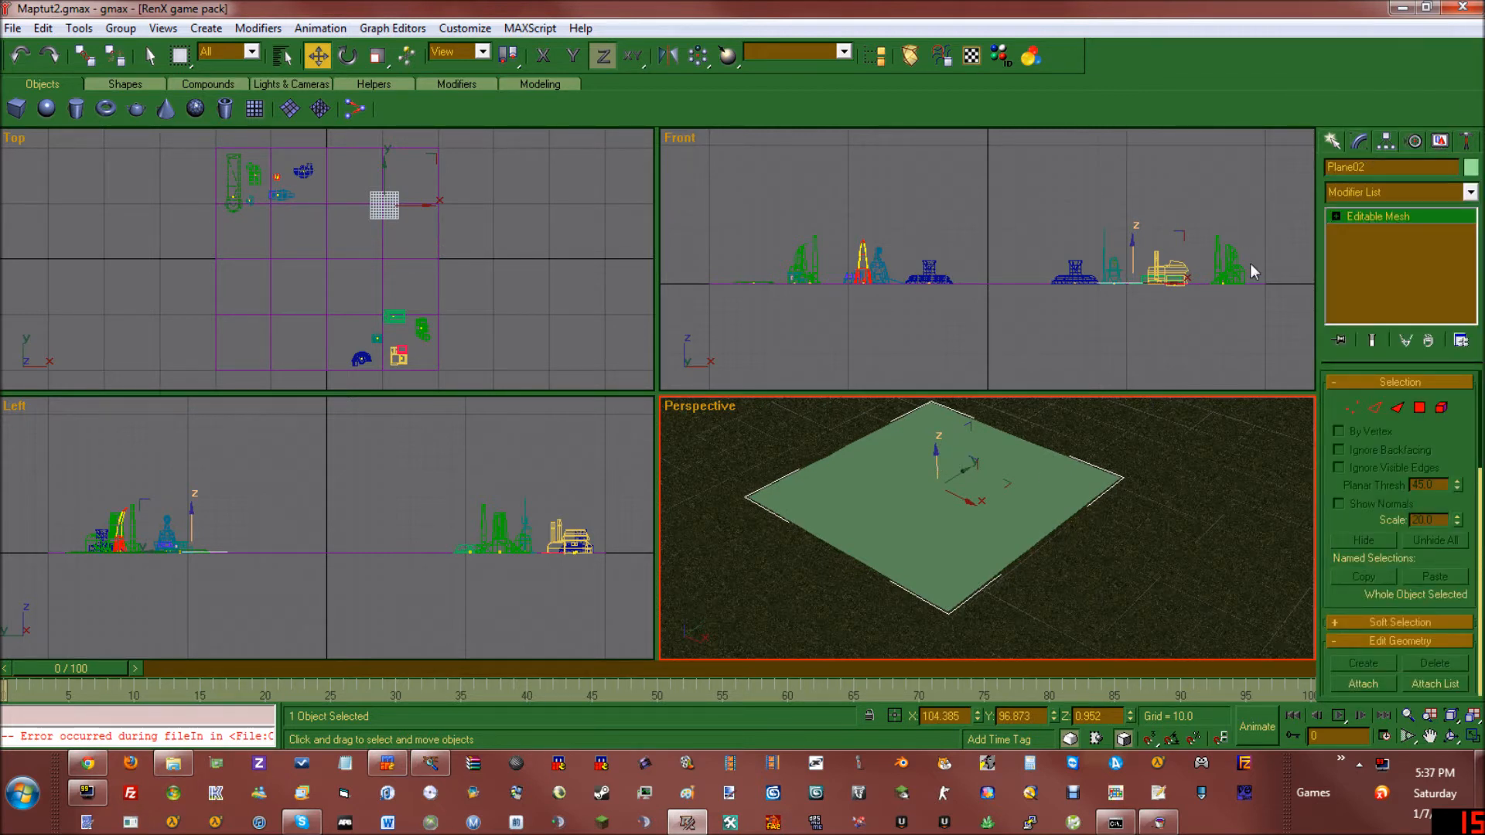
left_click(1354, 408)
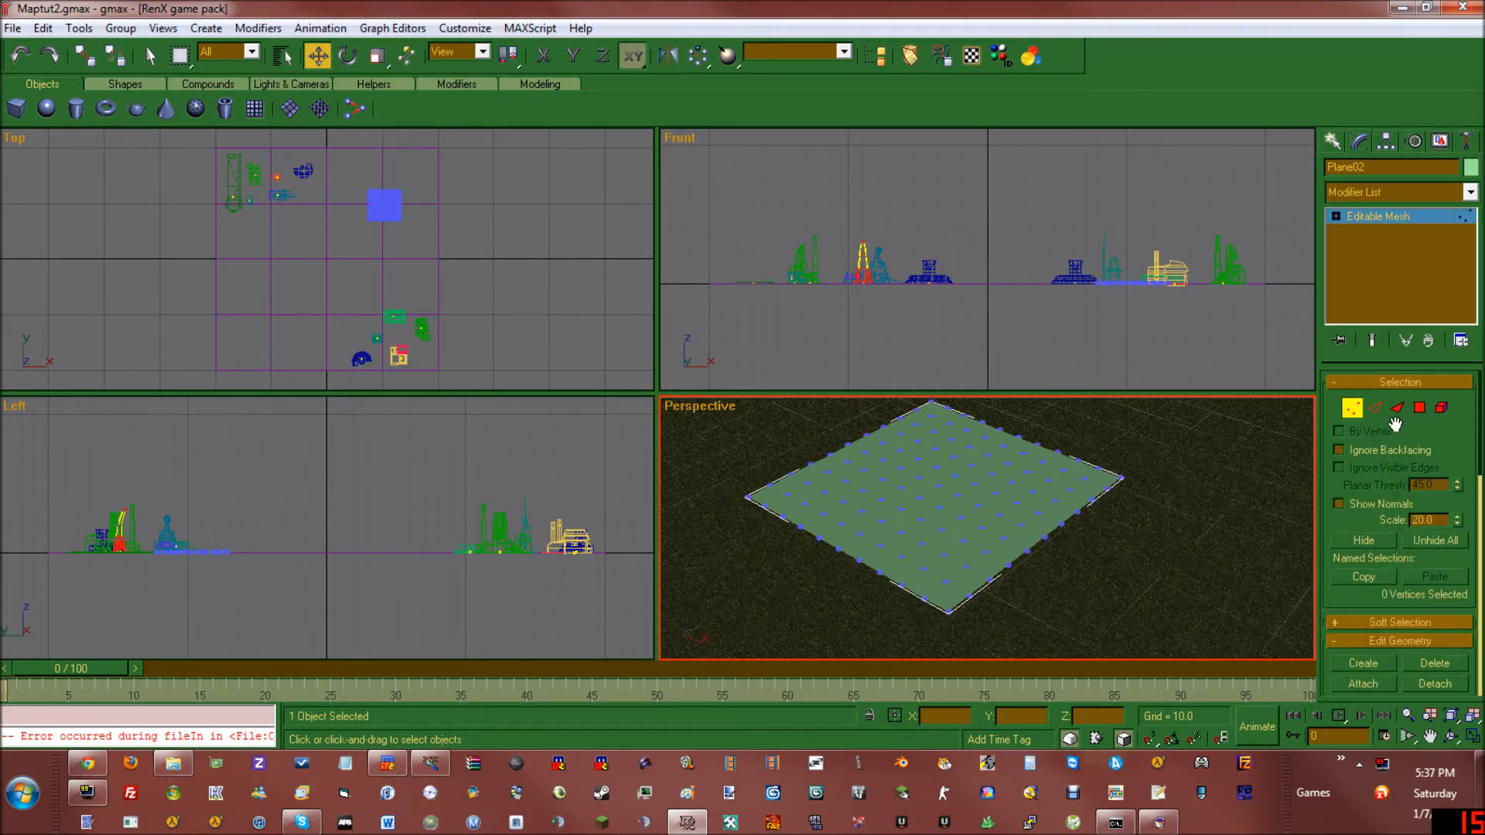
scroll(1383, 433, "down", 3)
scroll(1383, 433, "down", 6)
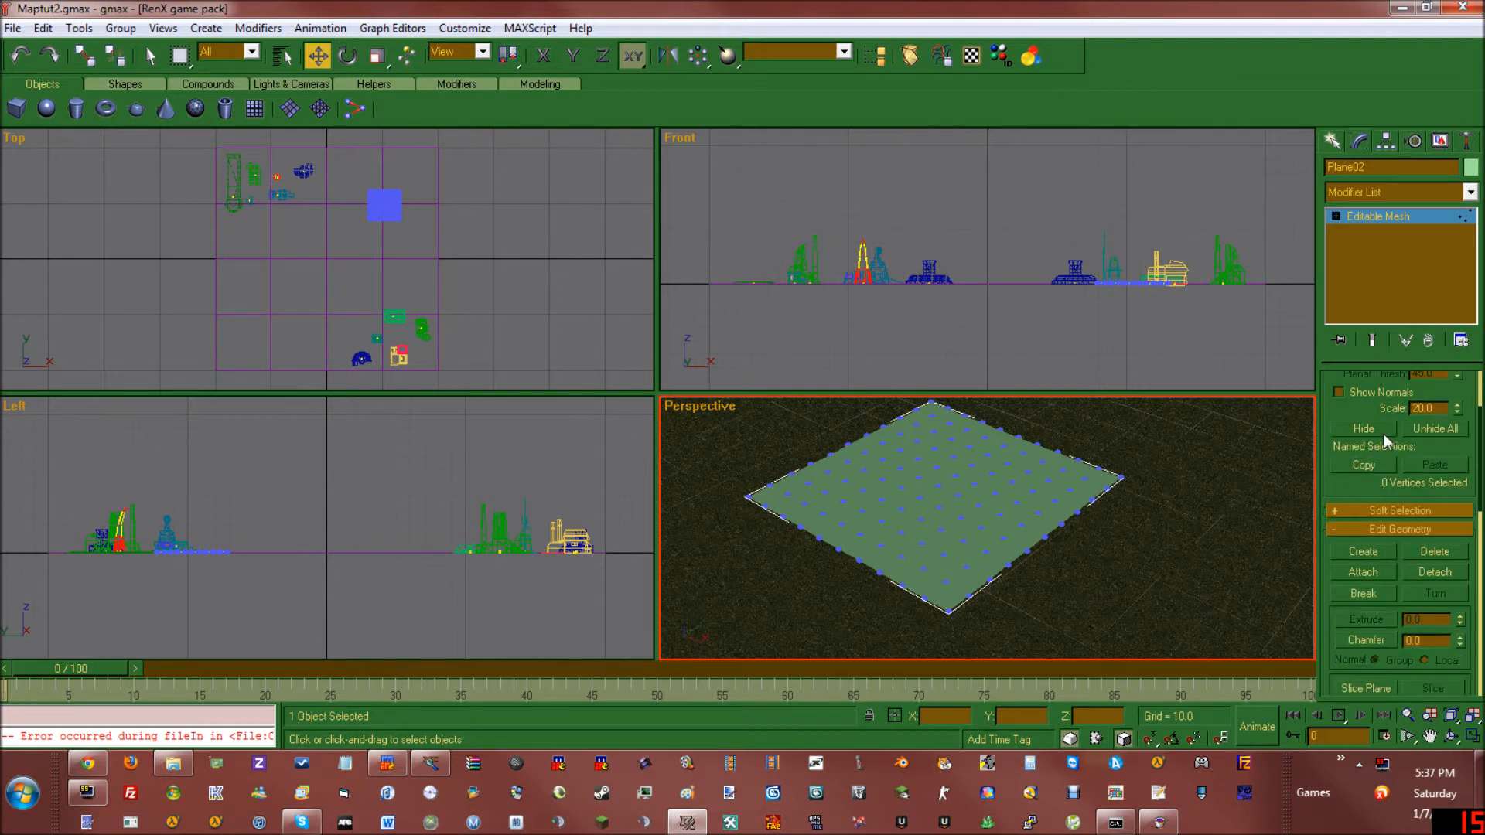
left_click(1346, 455)
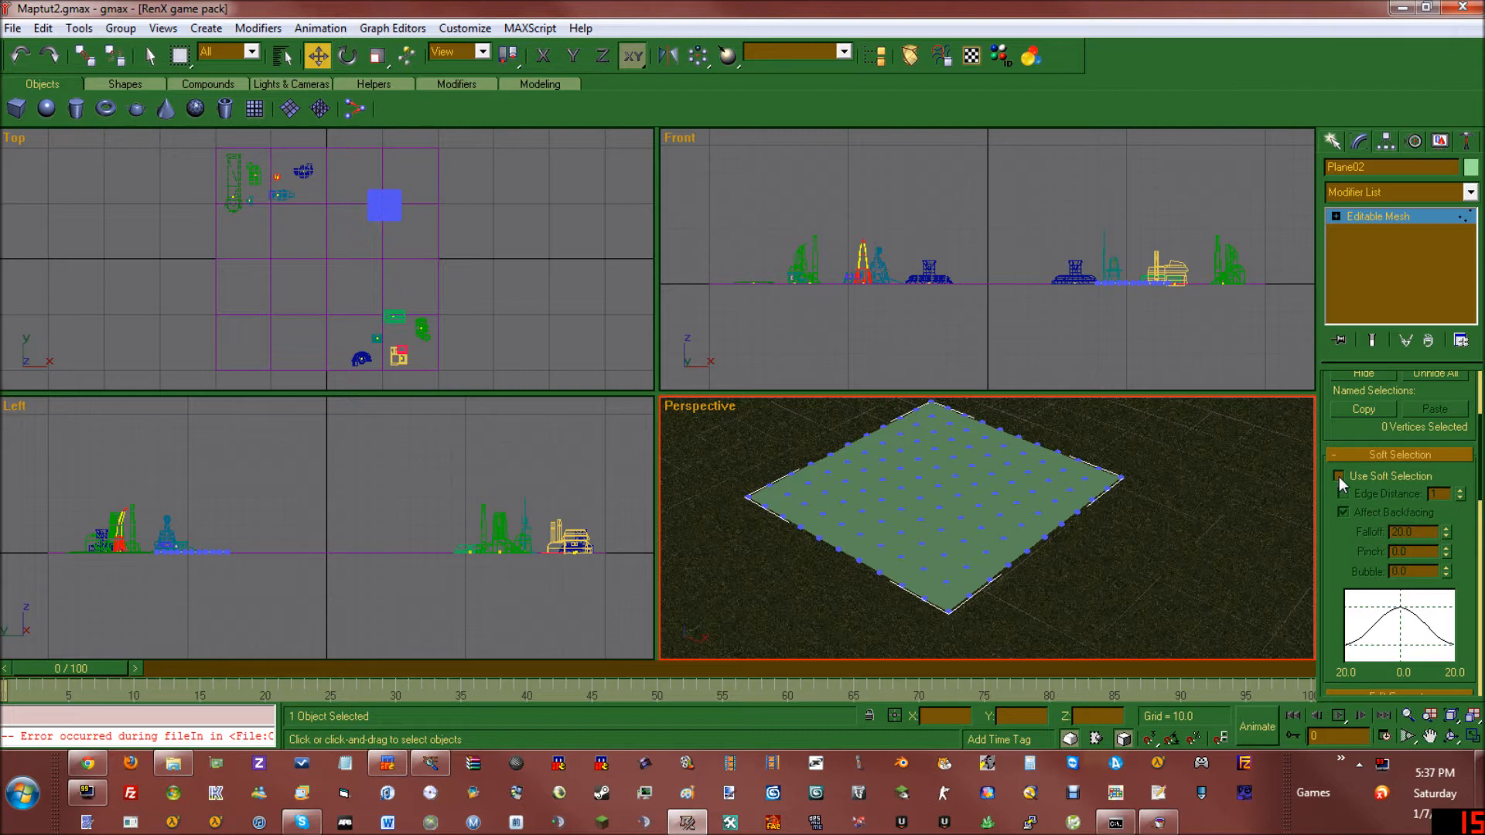
left_click(1339, 475)
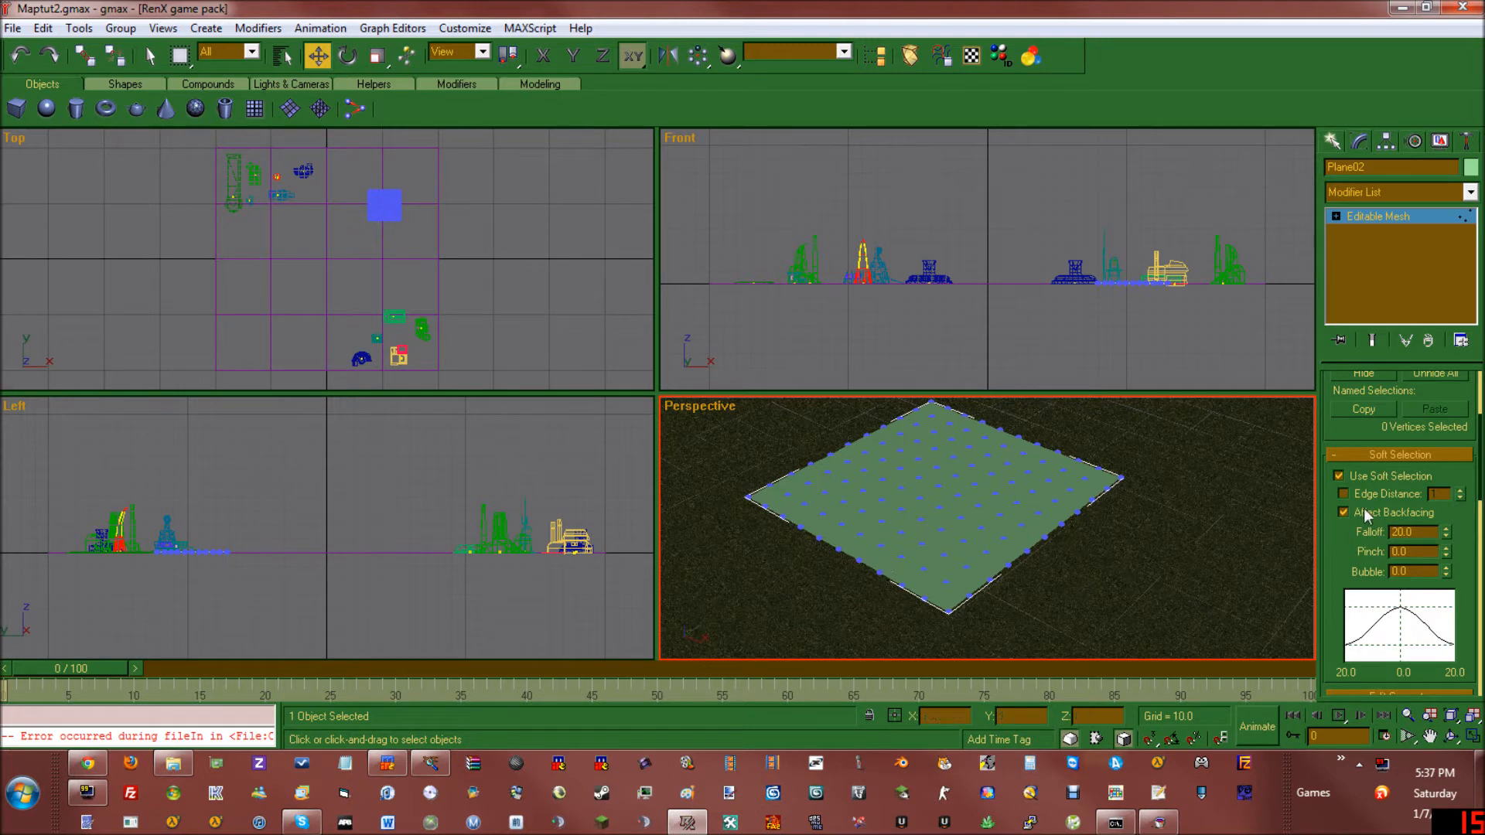
Step: Select individual corner vertices of the small plane in turn to preview the soft selection falloff
scroll(1406, 526, "down", 3)
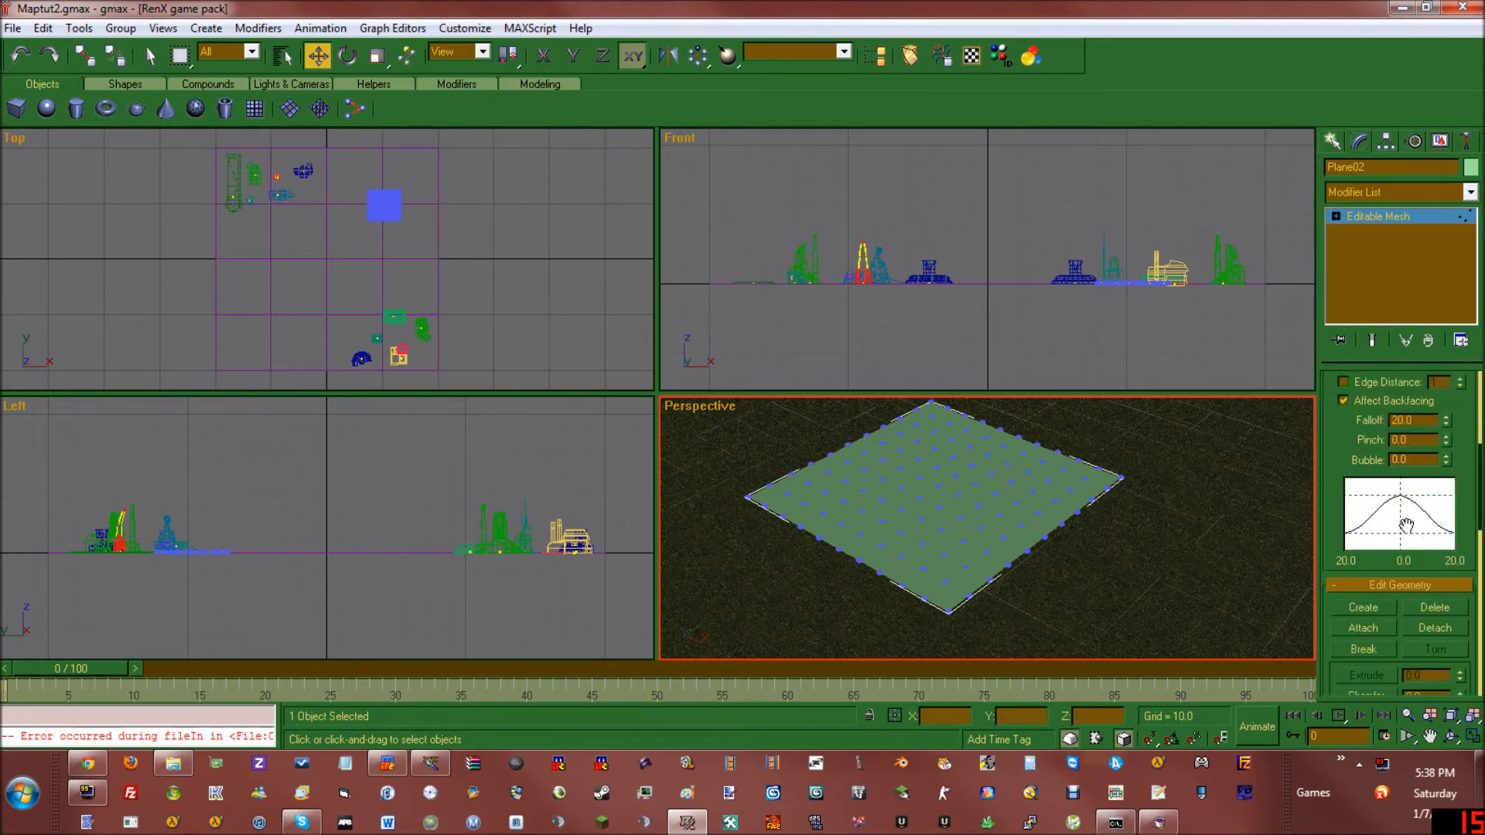
scroll(1406, 526, "up", 2)
left_click(1120, 478)
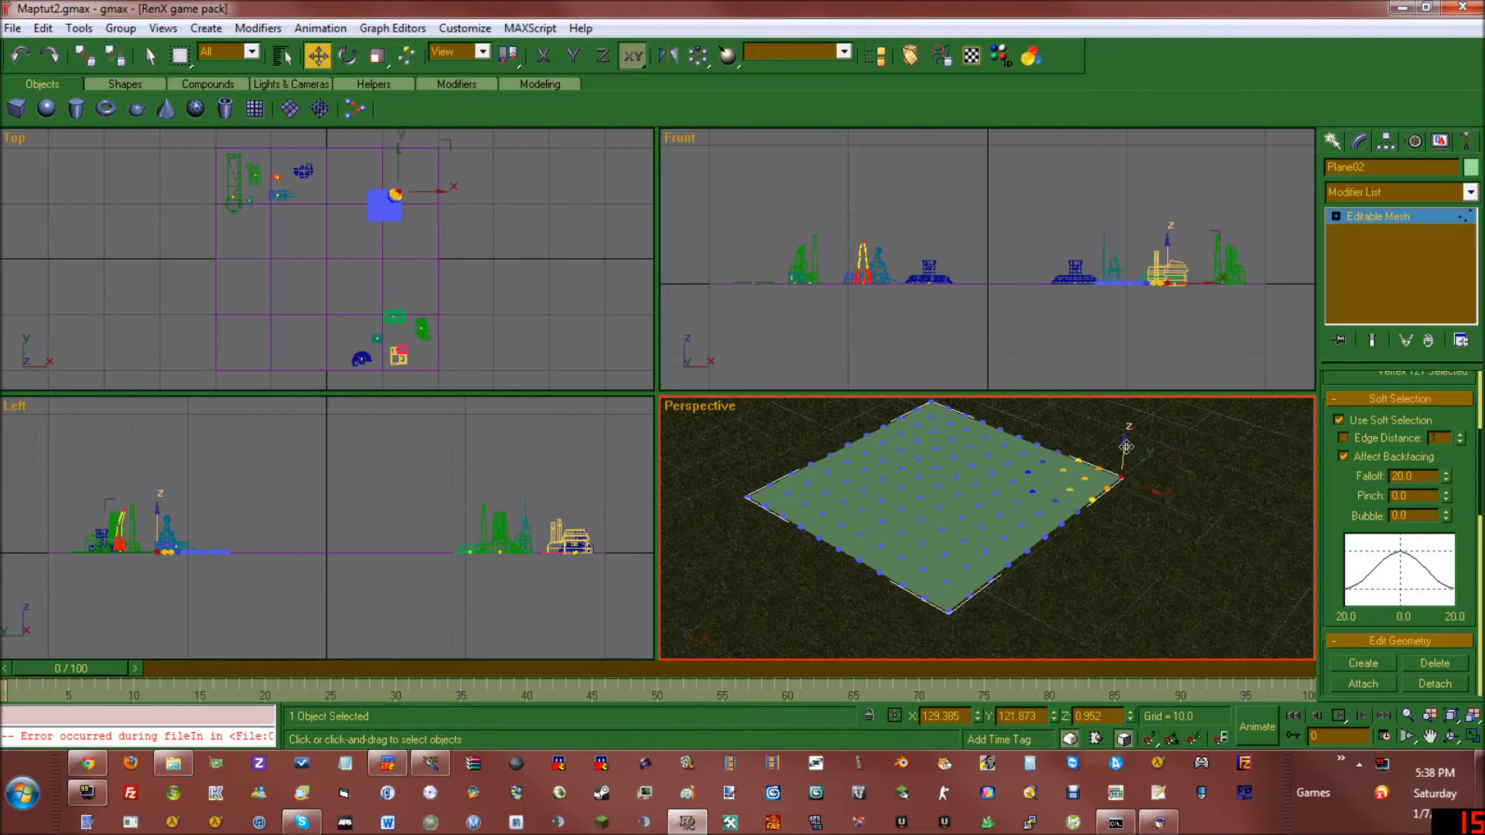
left_click(957, 609)
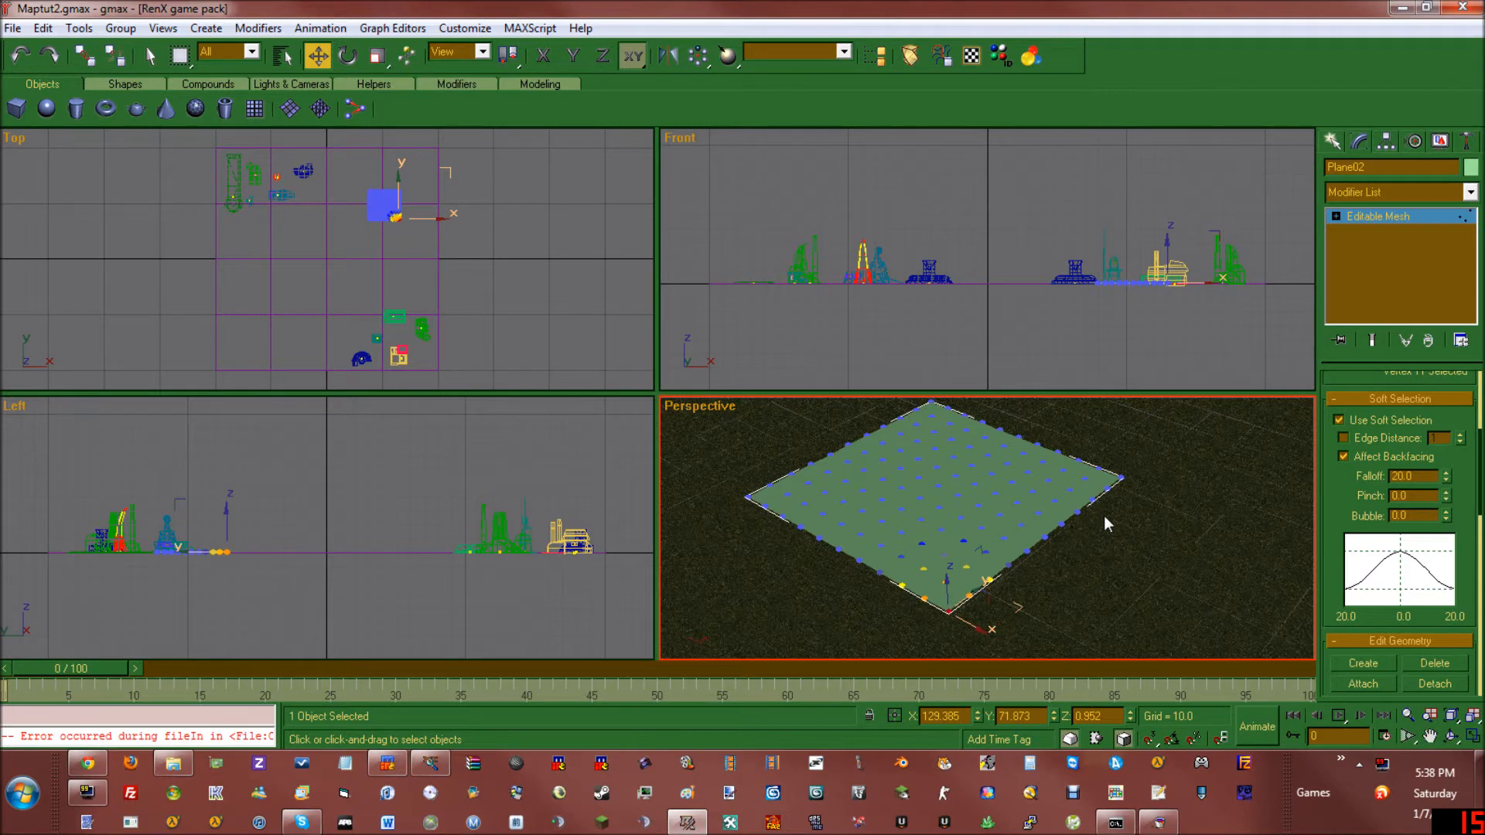
left_click(1121, 479)
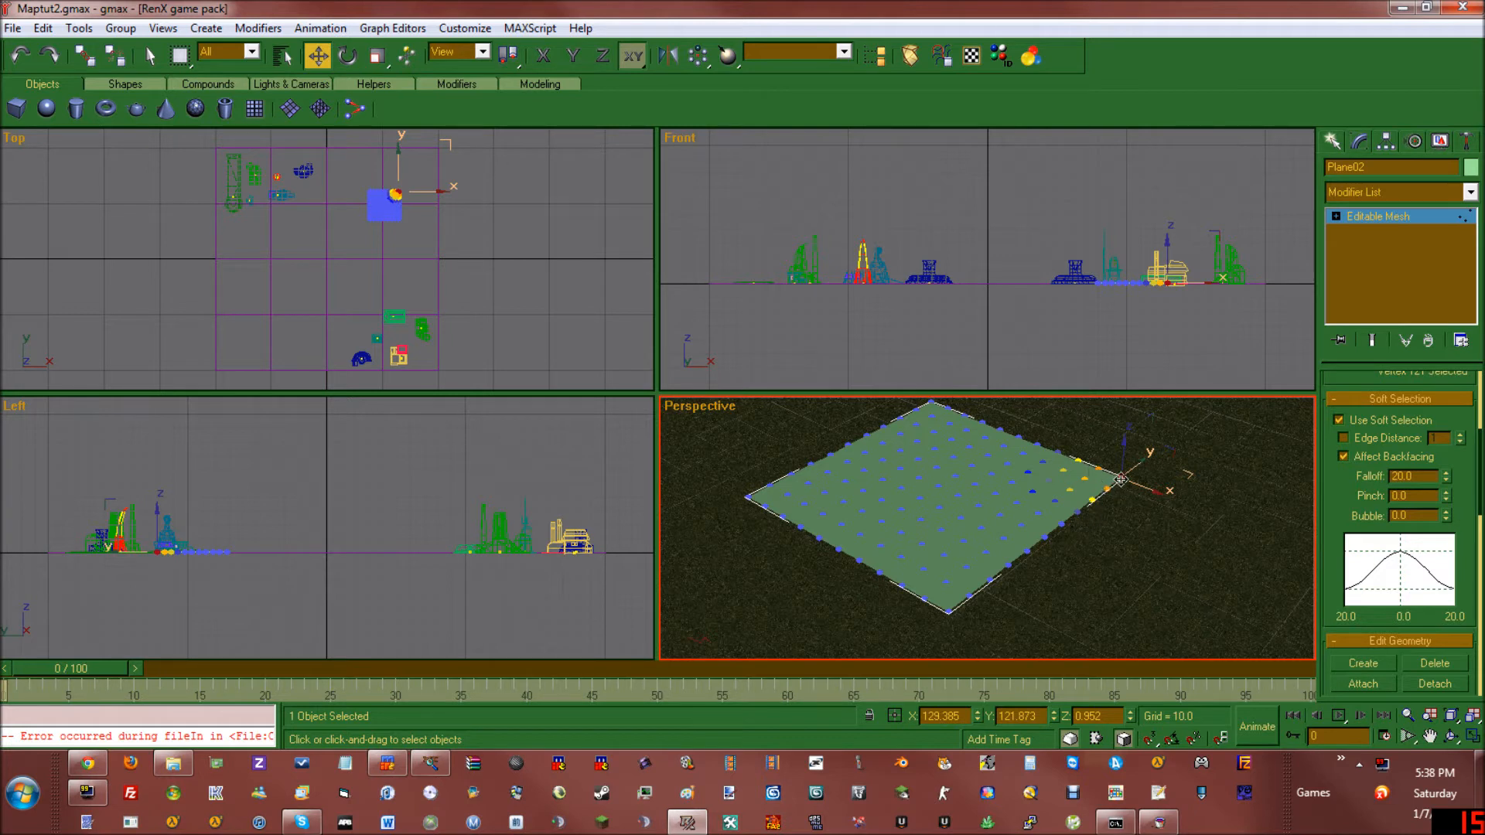
mouse_move(1122, 457)
left_mouse_down()
mouse_move(1121, 497)
mouse_move(1098, 472)
mouse_move(1135, 413)
mouse_move(1130, 388)
mouse_move(1108, 420)
mouse_move(1092, 399)
mouse_move(1131, 415)
mouse_move(1123, 453)
mouse_move(1083, 483)
mouse_move(1127, 464)
left_mouse_up()
key("bracketleft")
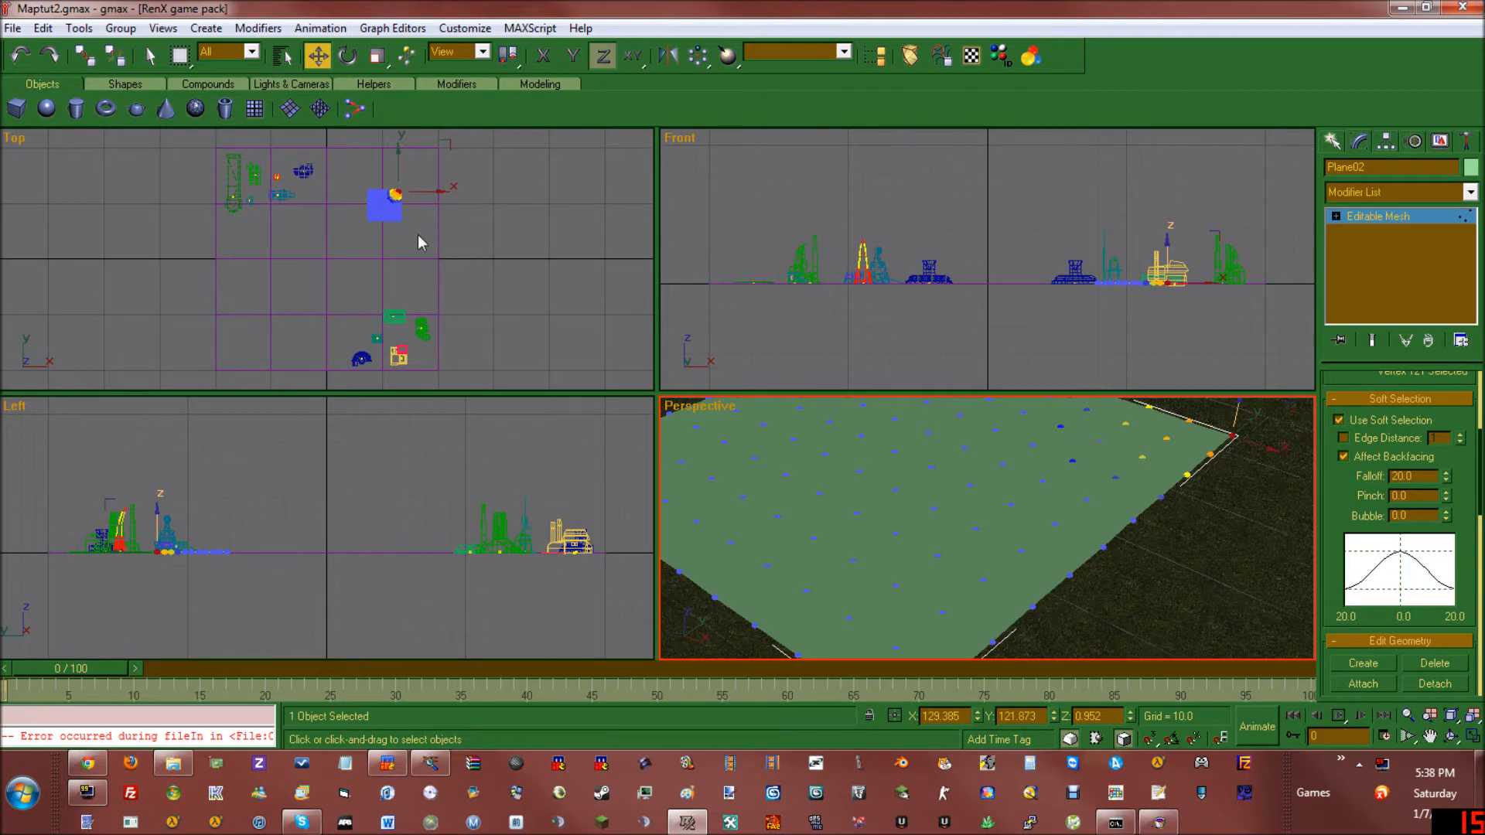
Step: Select the column of vertices along the small plane's right edge in the Top view
key("bracketright")
scroll(430, 198, "up", 6)
scroll(281, 203, "down", 8)
scroll(256, 227, "down", 2)
scroll(236, 190, "up", 6)
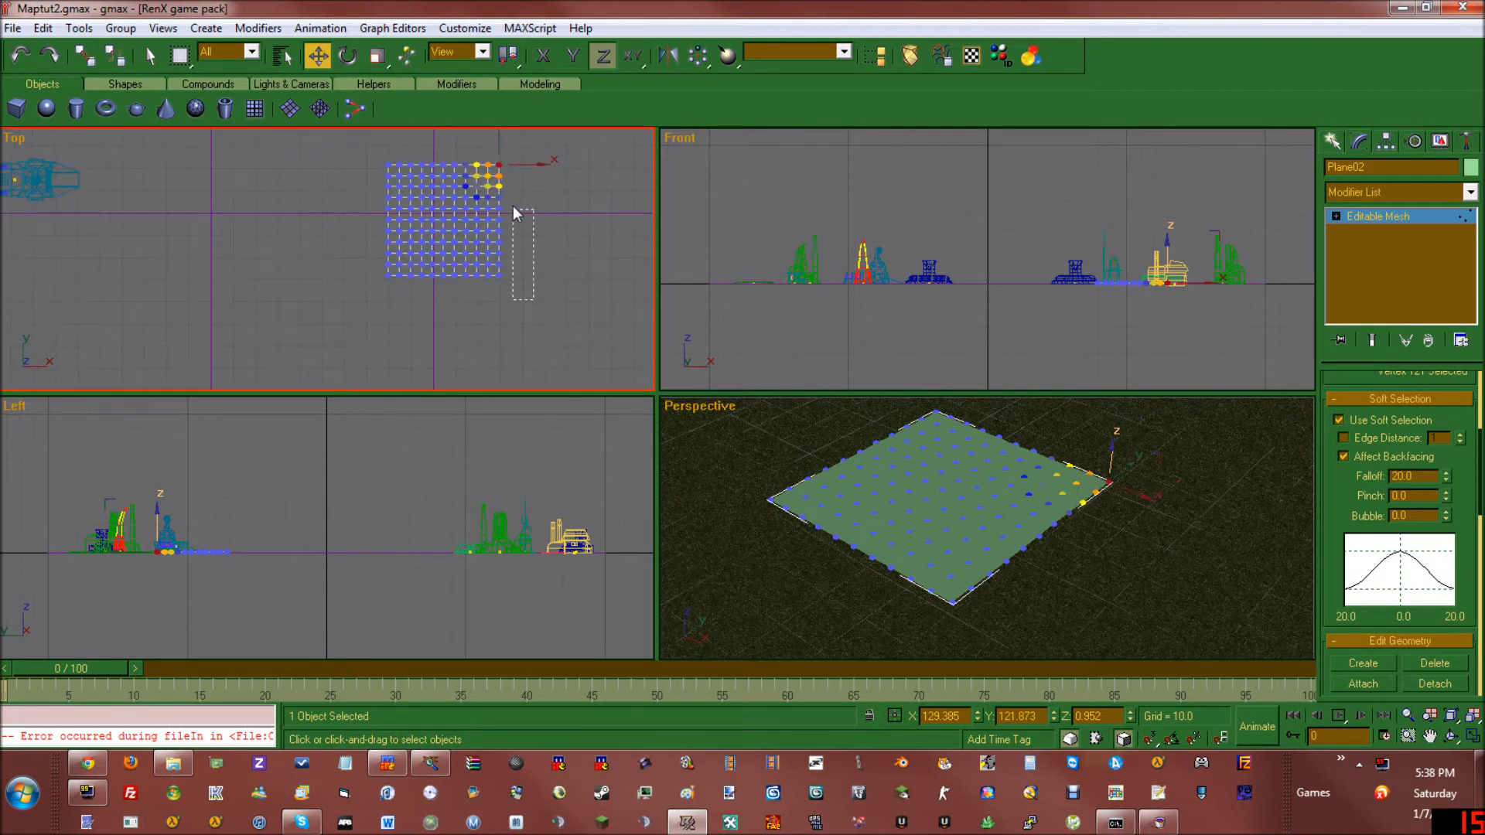
left_click_drag(495, 143, 534, 288)
key("b")
scroll(533, 302, "down", 5)
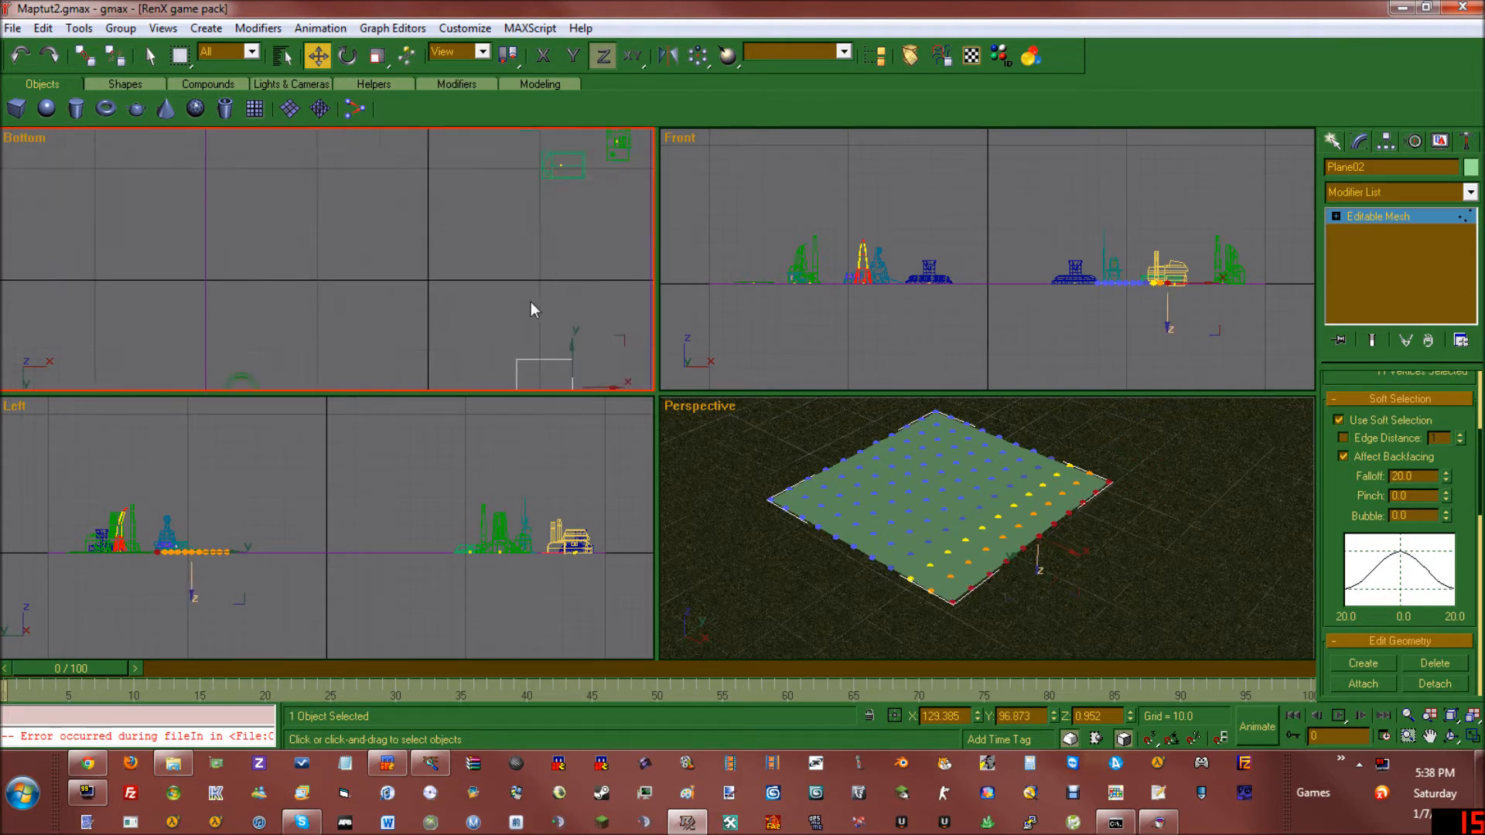
key("b")
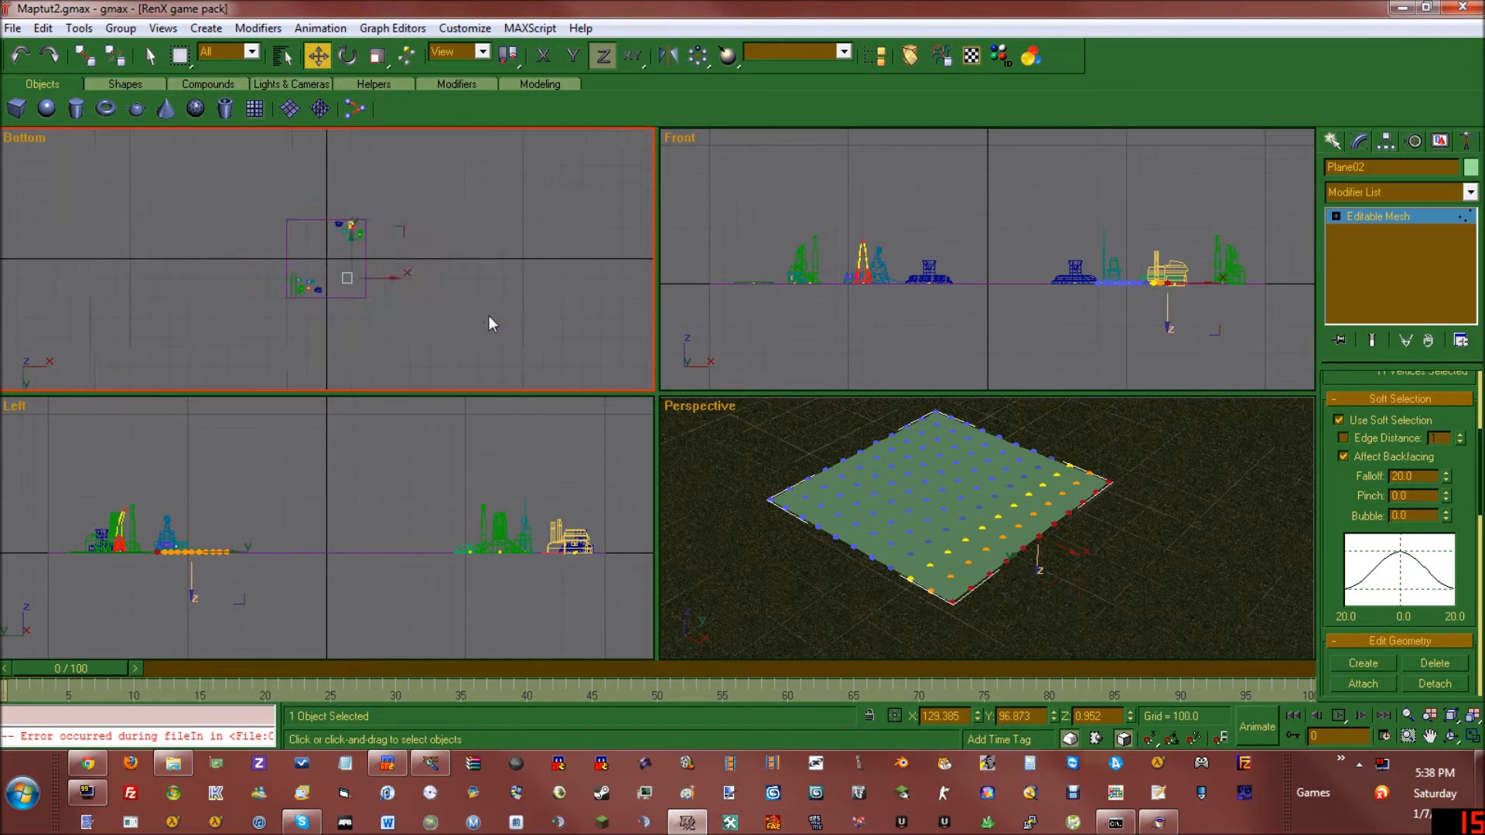
right_click(31, 141)
mouse_move(88, 358)
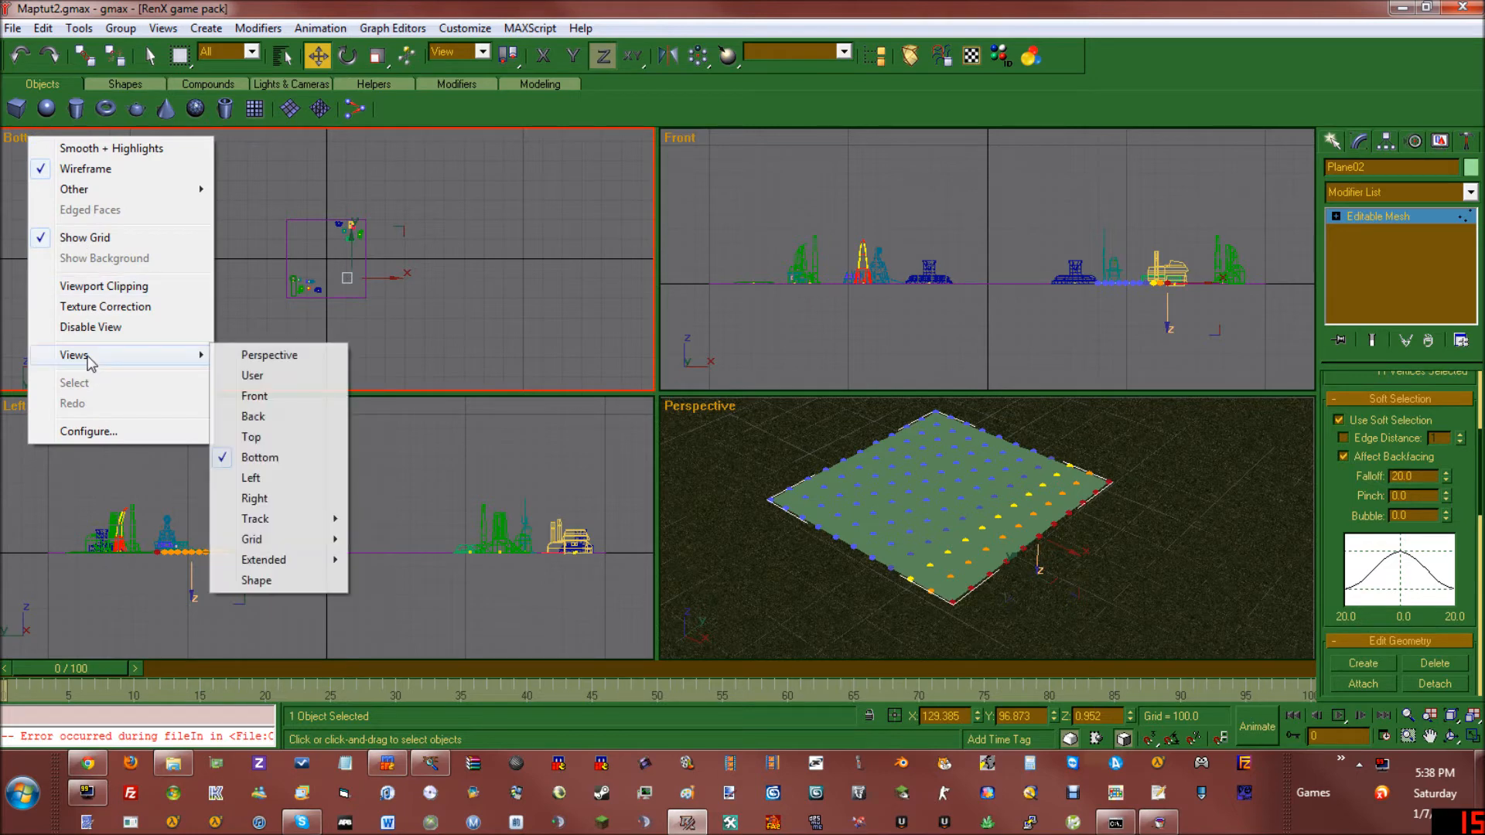
left_click(252, 437)
Step: Select all the vertices around the small plane's border and lower them slightly below the ground, to about Z -0.13
scroll(363, 271, "up", 5)
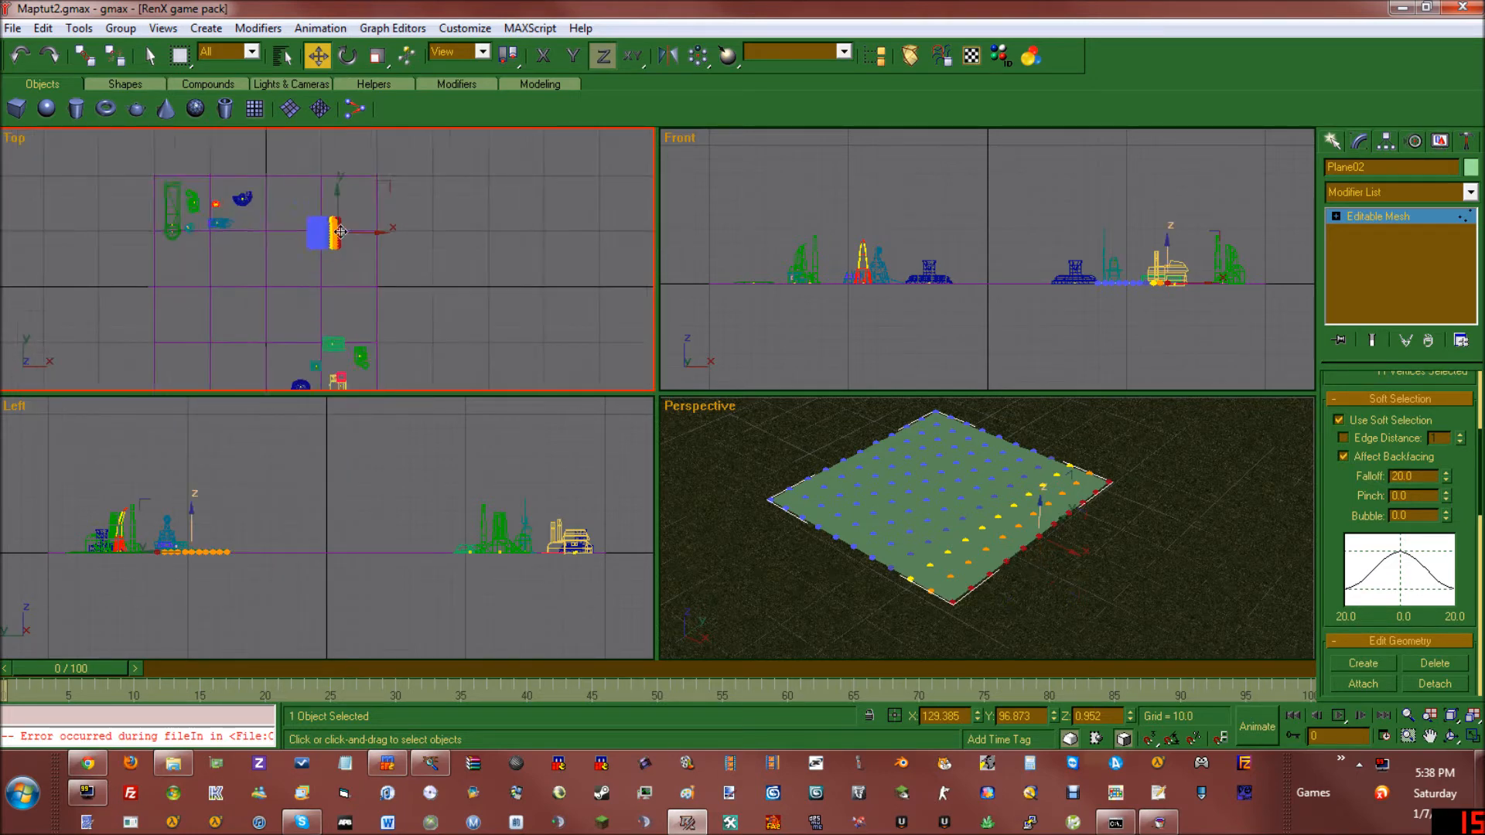
left_click_drag(183, 323, 174, 325)
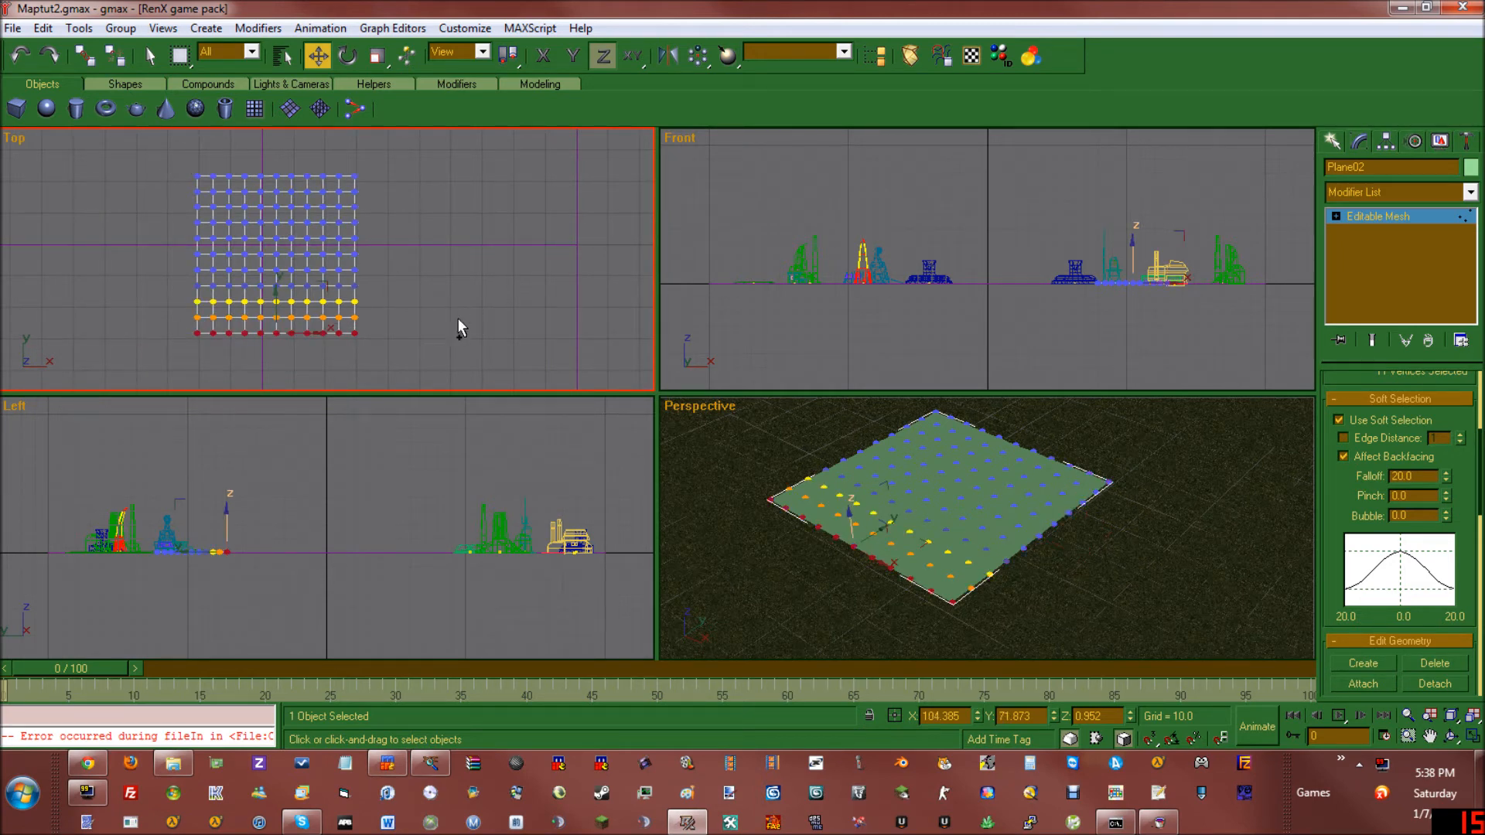
left_click_drag(358, 236, 351, 165)
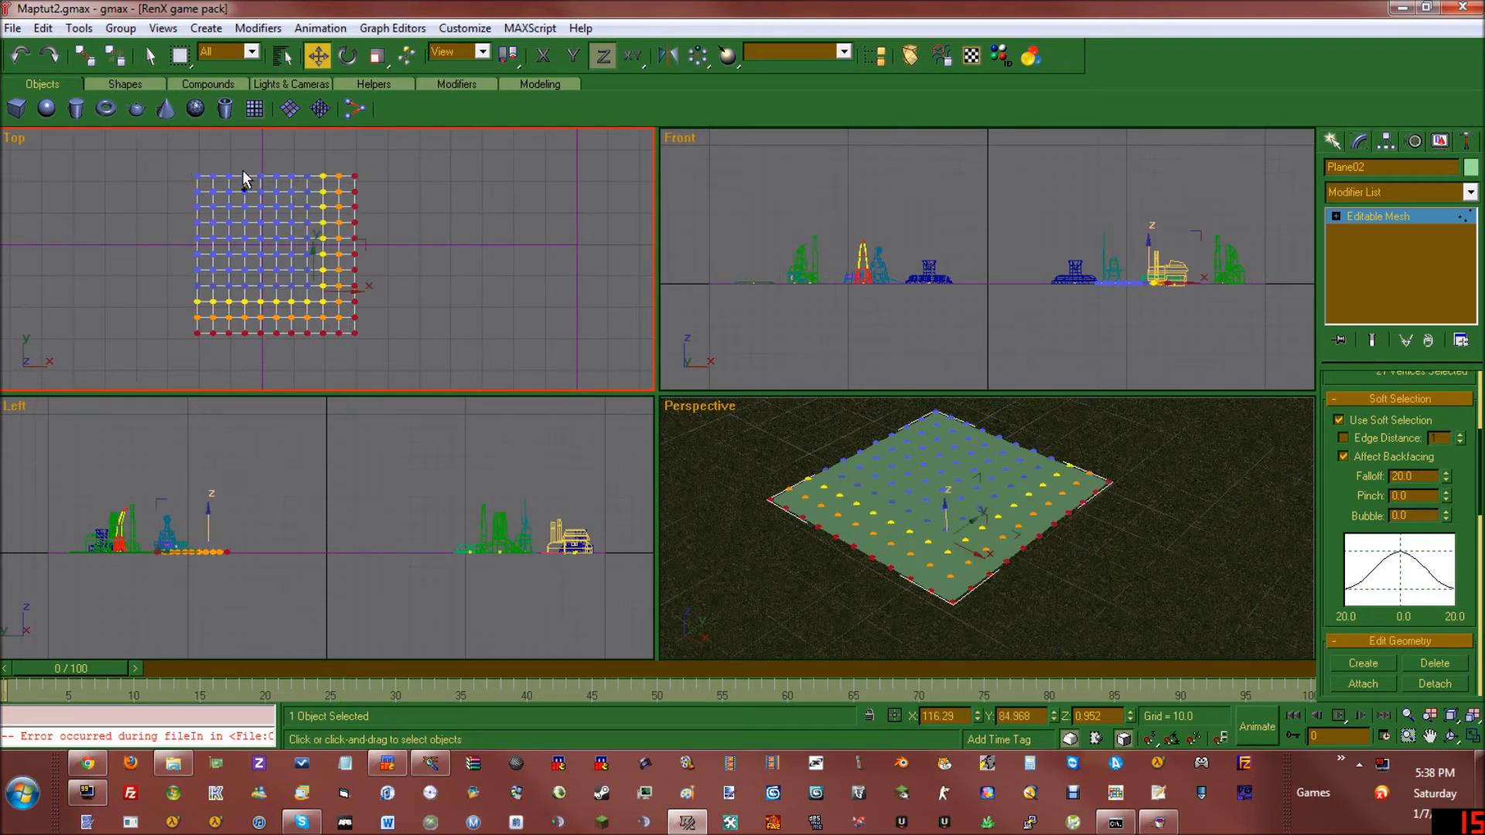
left_click_drag(166, 177, 207, 347, "ctrl")
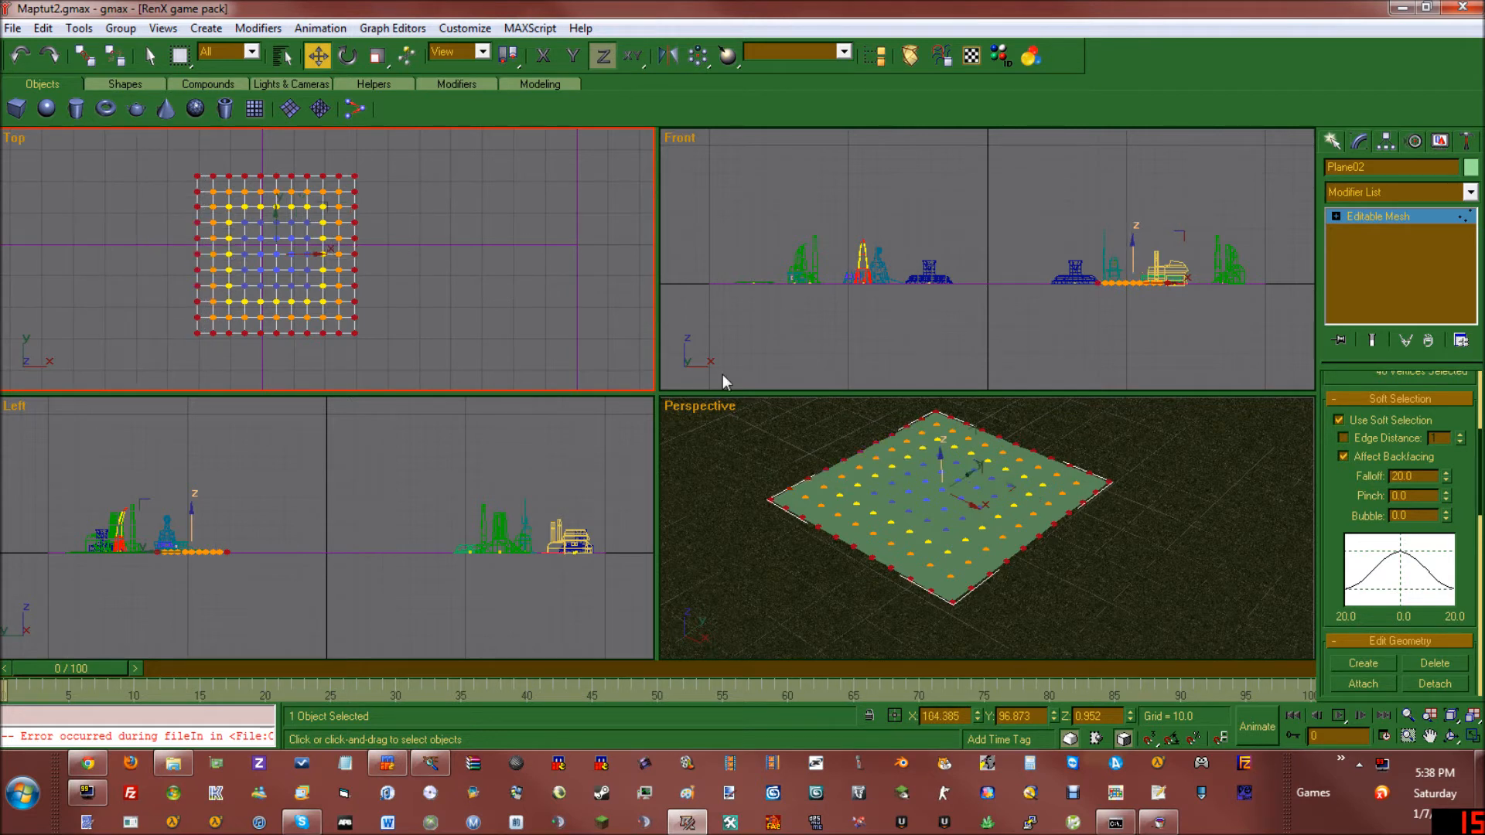
double_click(1400, 476)
left_click_drag(941, 465, 940, 469)
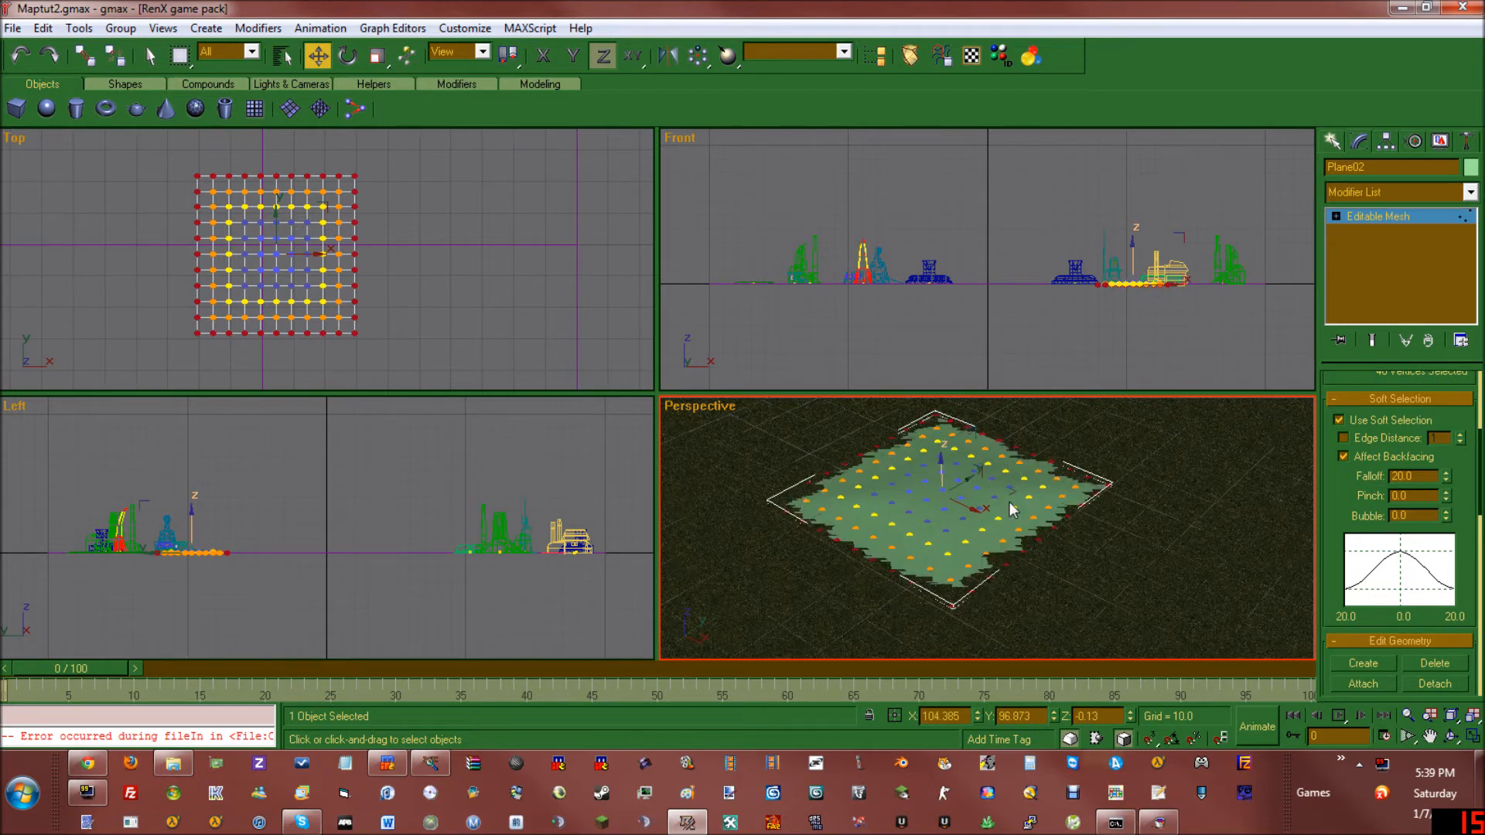
Step: Check the plane's lowered edges in the Perspective view and save the map file
scroll(998, 495, "up", 10)
middle_click_drag(1000, 486, 998, 518)
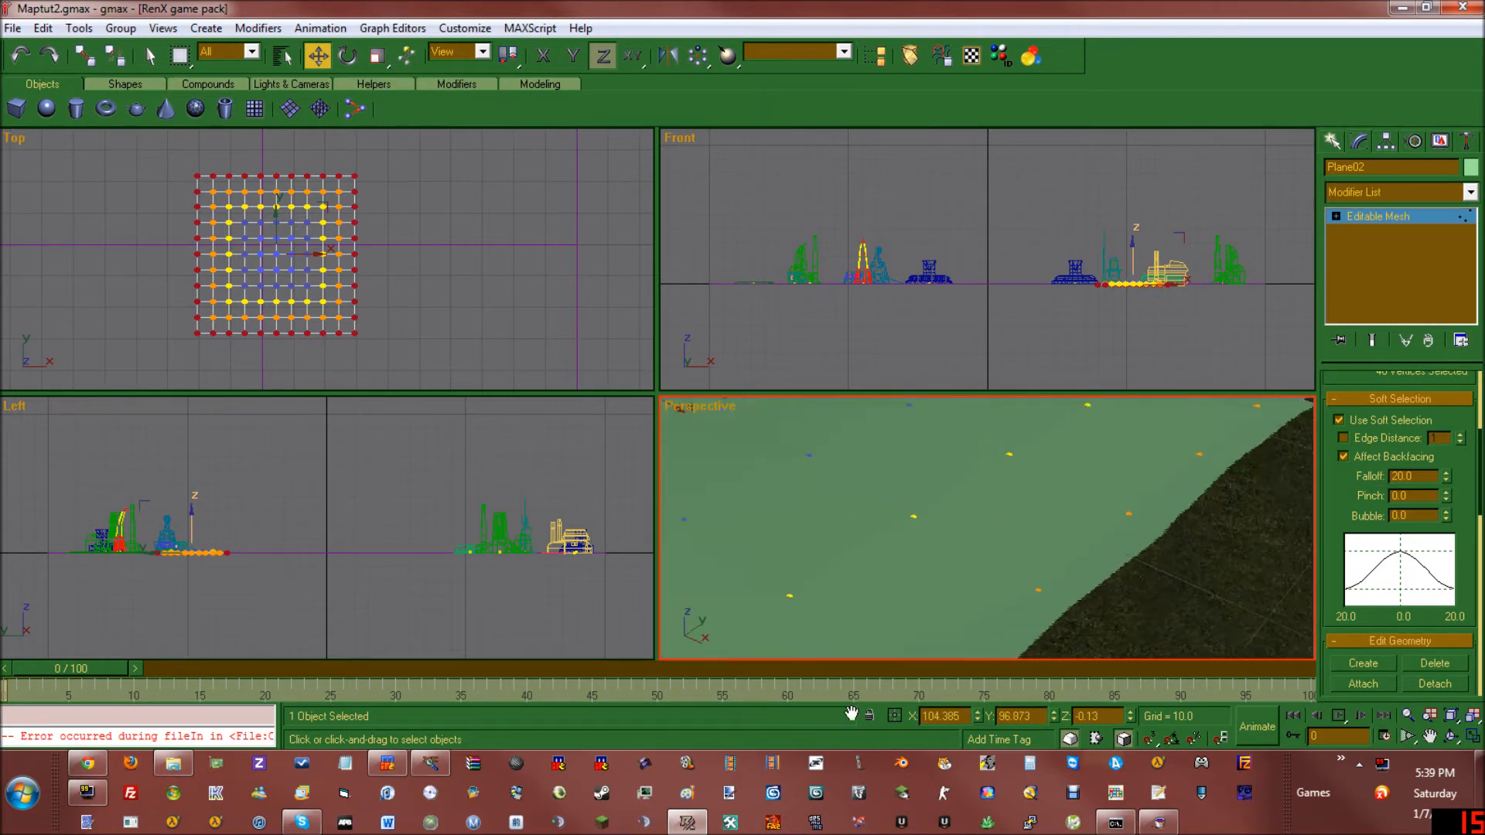
scroll(878, 588, "down", 10)
scroll(878, 587, "up", 10)
scroll(920, 581, "down", 8)
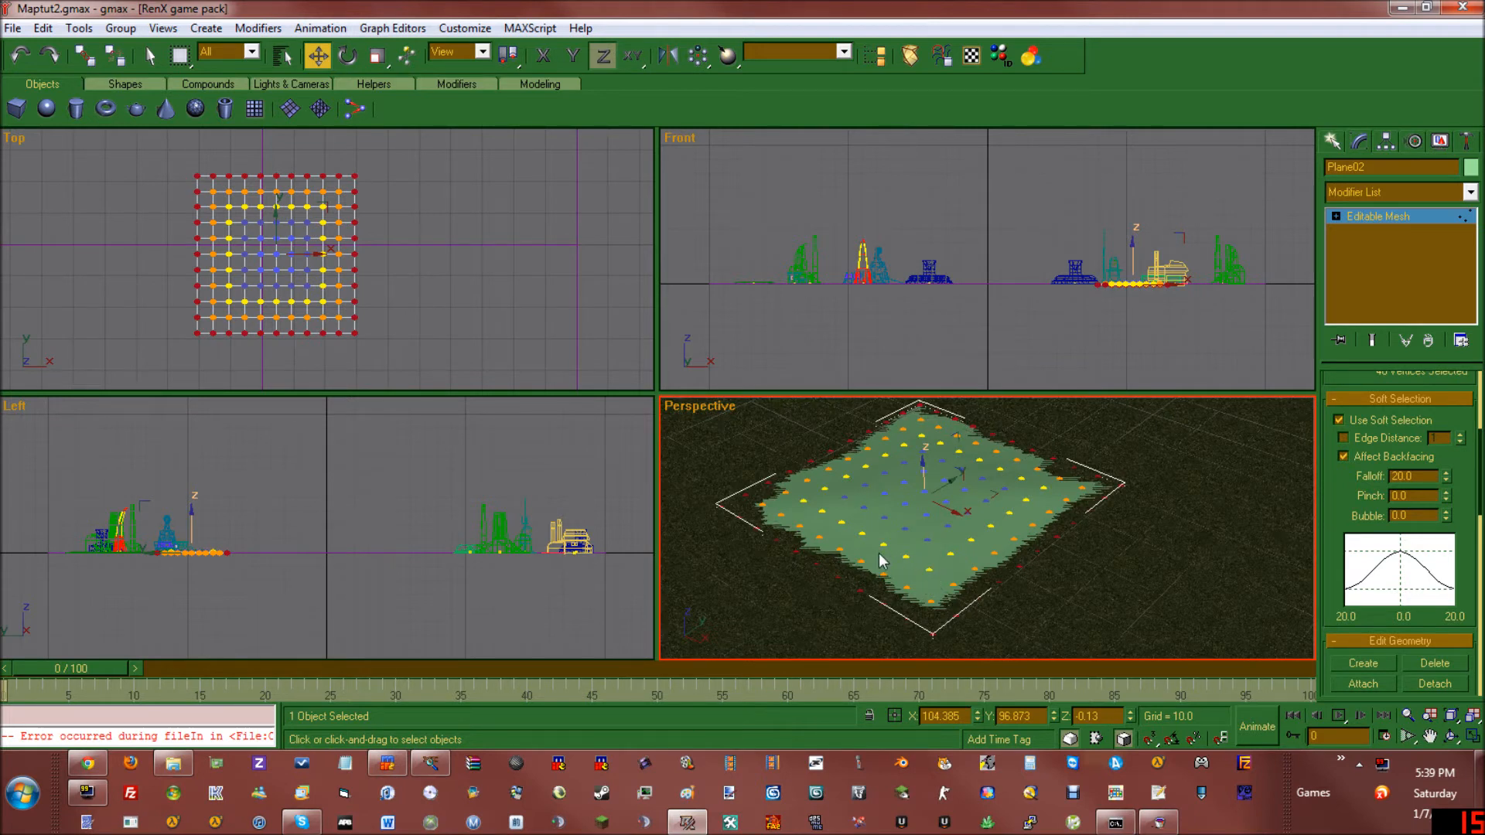
key("ctrl+s")
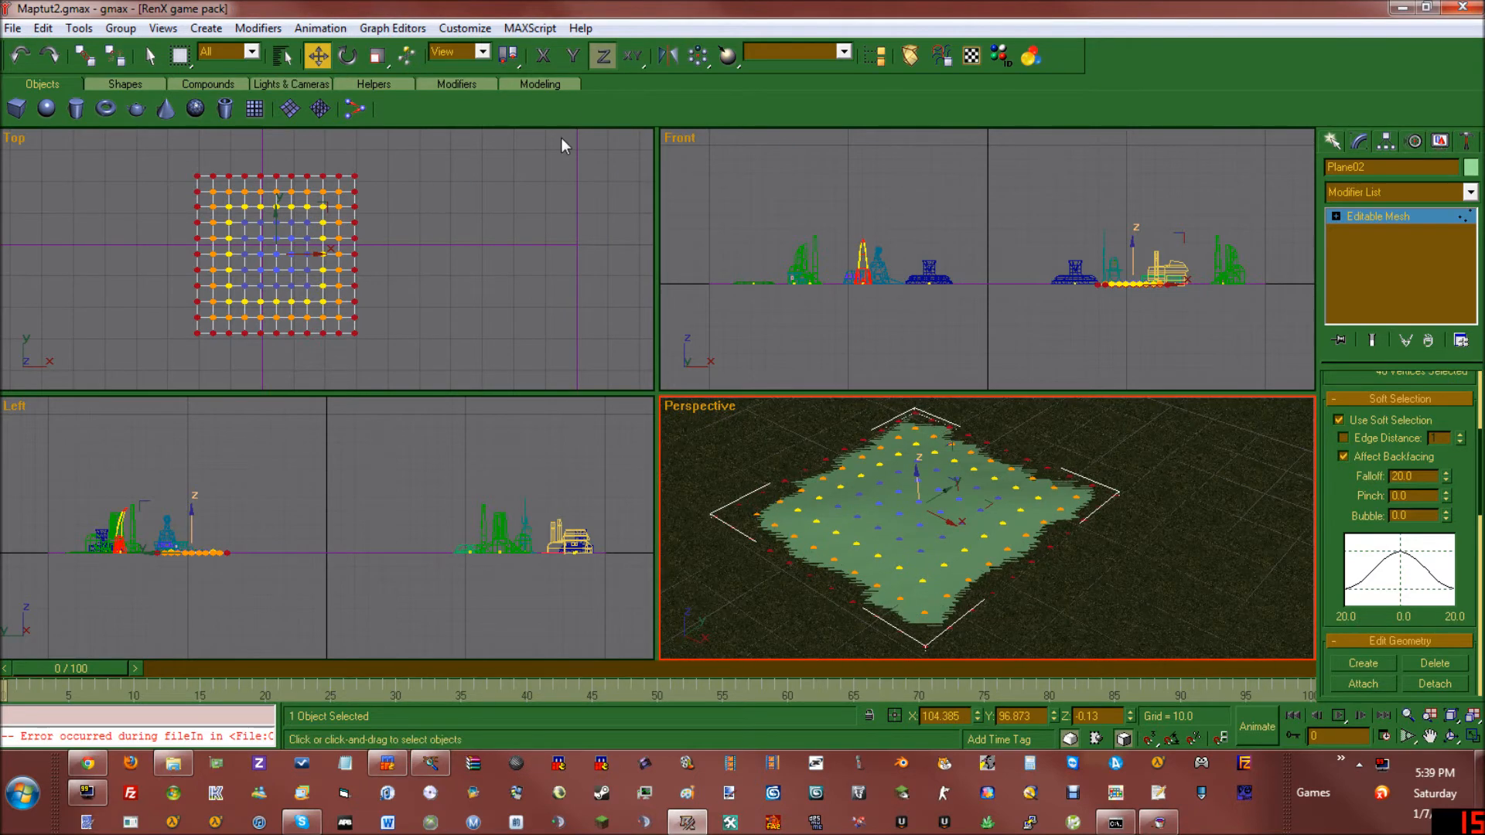
left_click(14, 28)
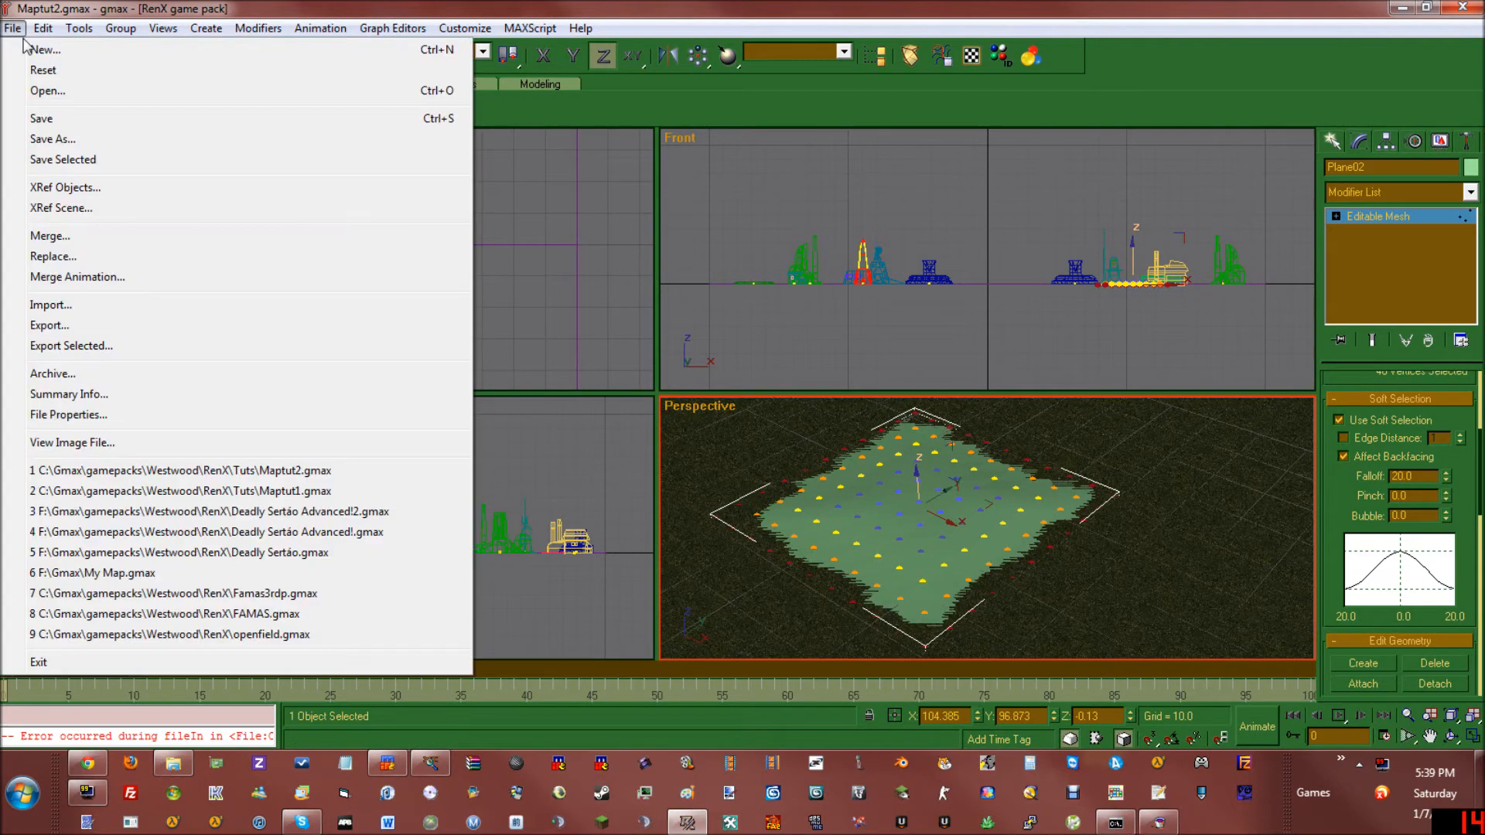
left_click(35, 112)
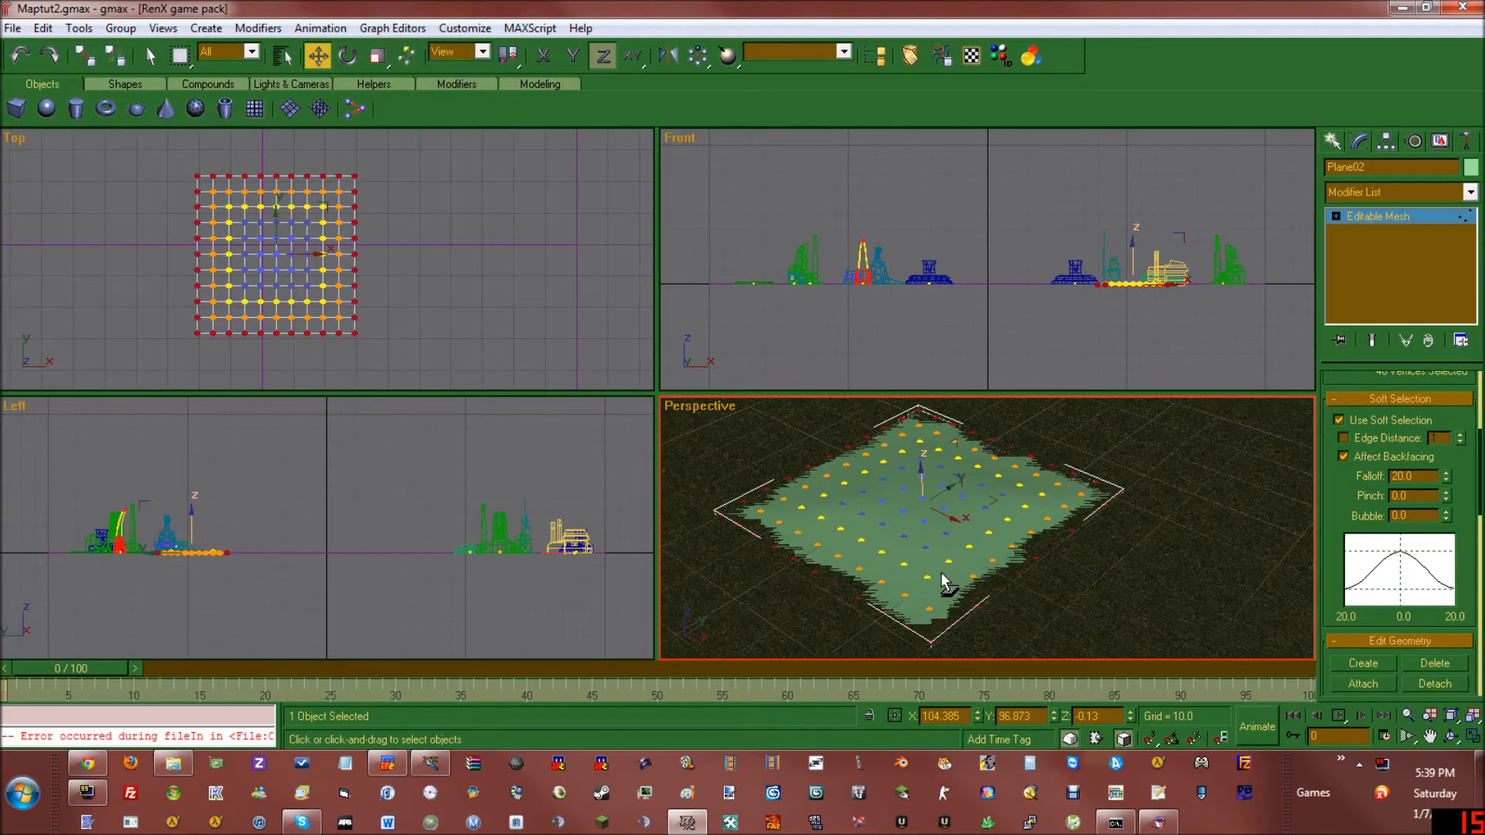
Step: Open the Renegade Material Editor for the small plane, enable a texture for the first pass and open its image browser
scroll(940, 572, "up", 5)
middle_click_drag(903, 574, 1028, 514)
left_click(1453, 742)
mouse_move(995, 540)
left_mouse_down()
mouse_move(942, 520)
mouse_move(895, 474)
mouse_move(1019, 552)
left_mouse_up()
left_click(972, 55)
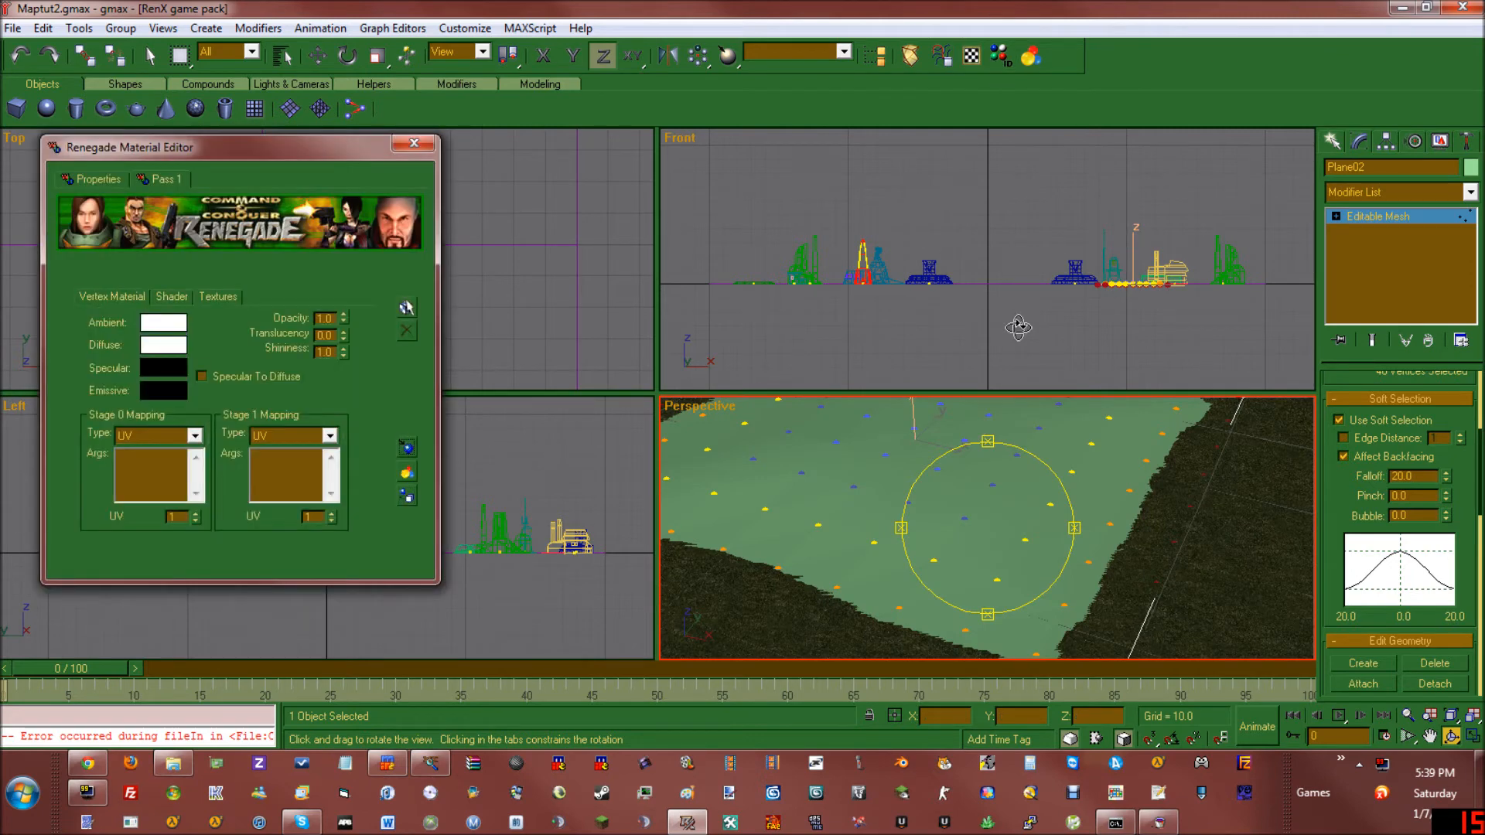
left_click(218, 297)
left_click(101, 314)
left_click(172, 333)
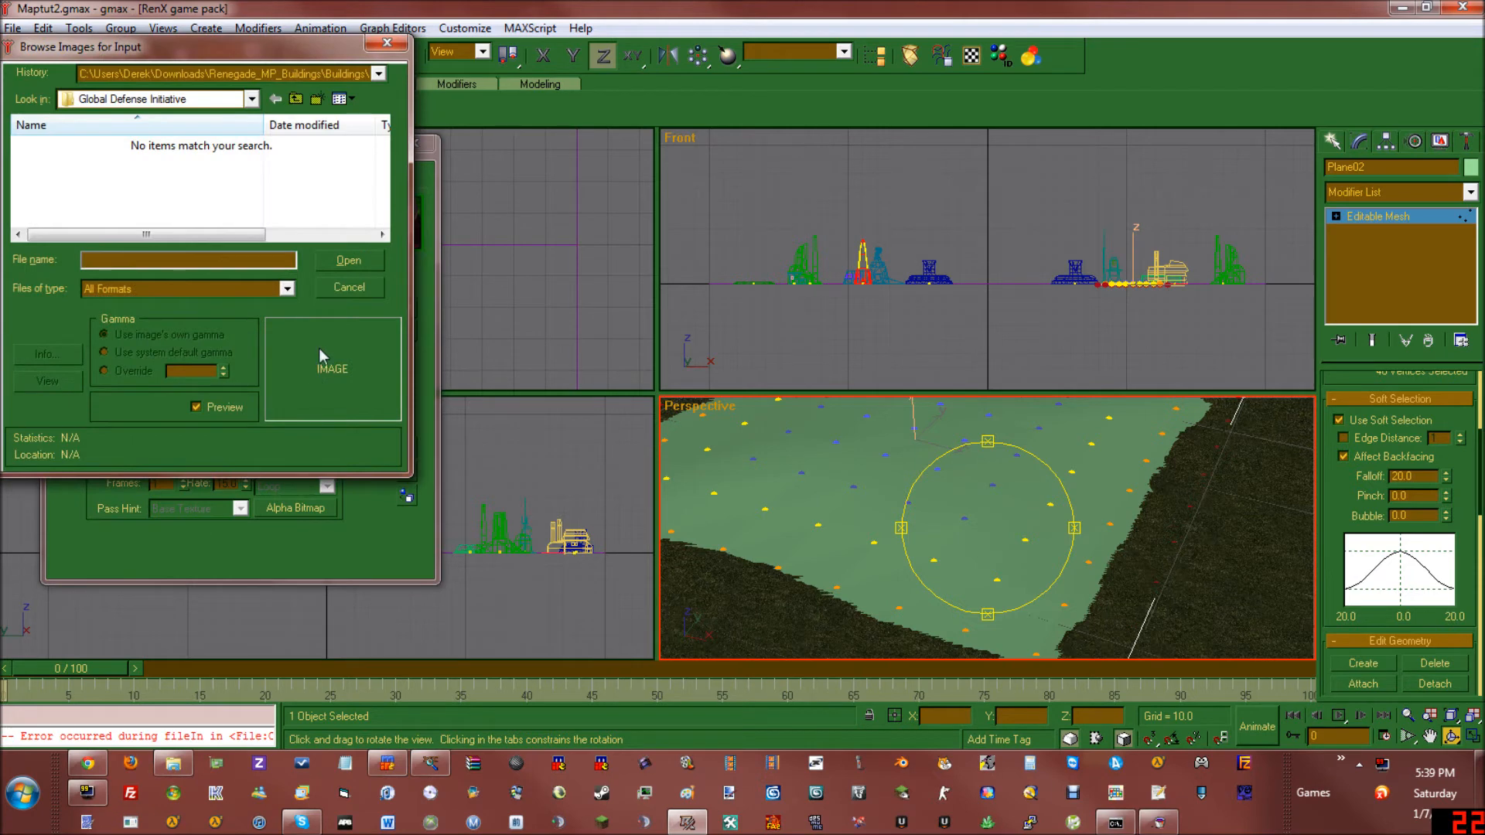
Step: Reopen the texture image browser and look through the X: drive for a texture folder
left_click(379, 46)
left_click(172, 331)
left_click(378, 74)
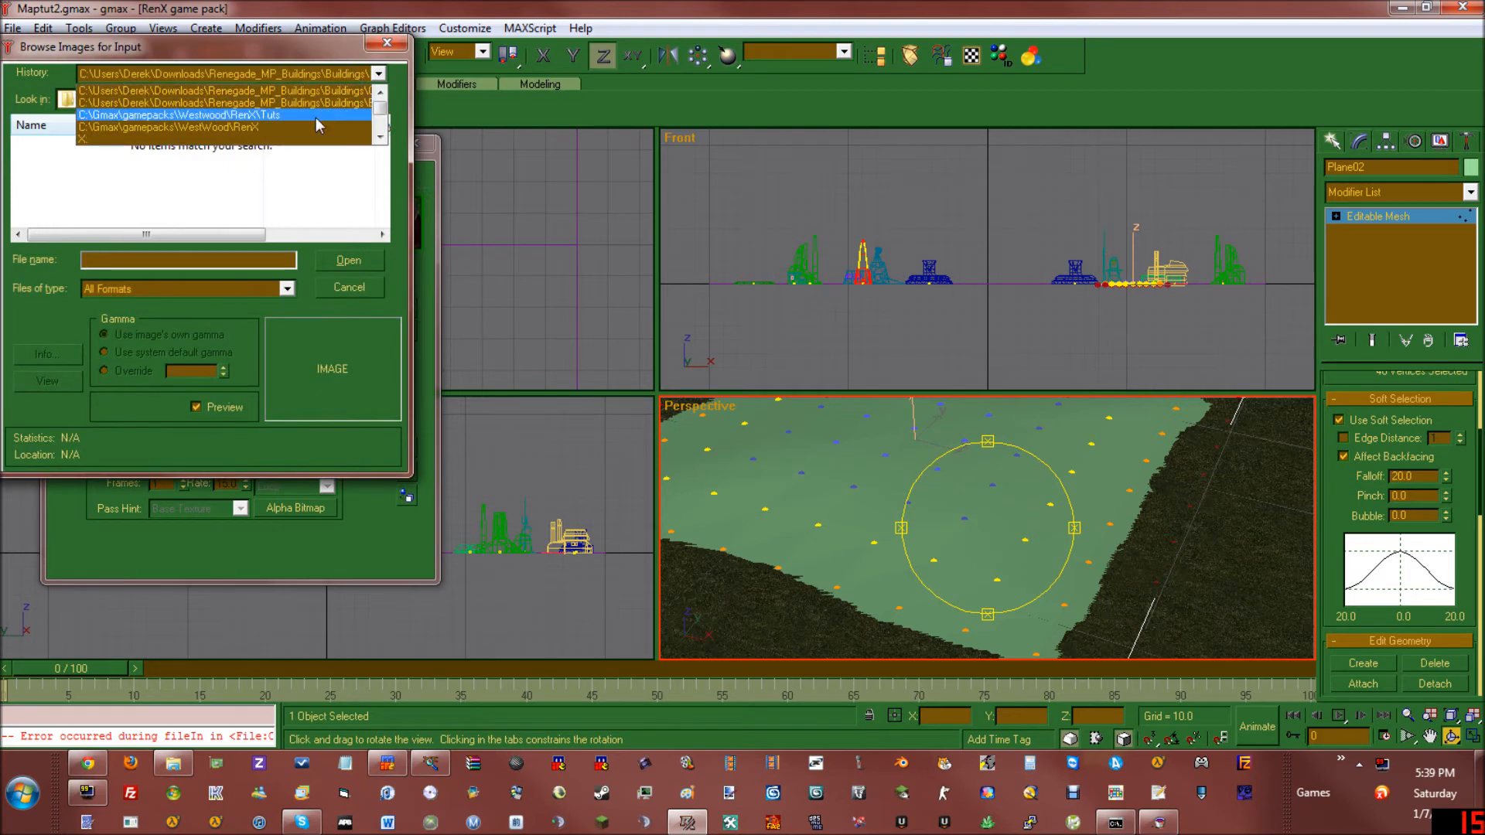
left_click(278, 139)
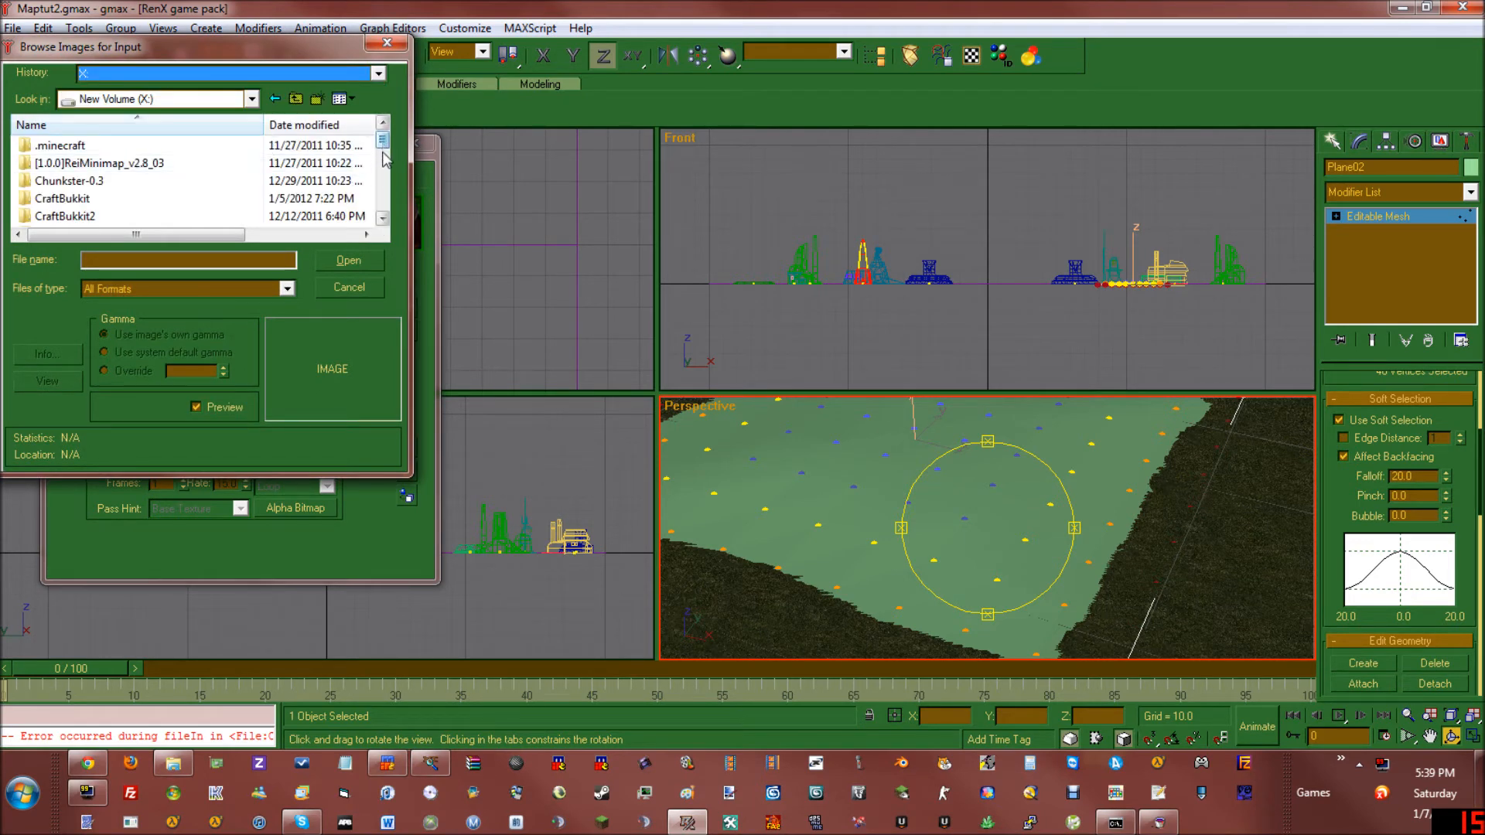
left_click_drag(382, 140, 381, 246)
Step: Switch to XCC Mixer and preview the dds textures listed from l05_grass.dds up to l03_tibgrnd.dds
left_click(431, 762)
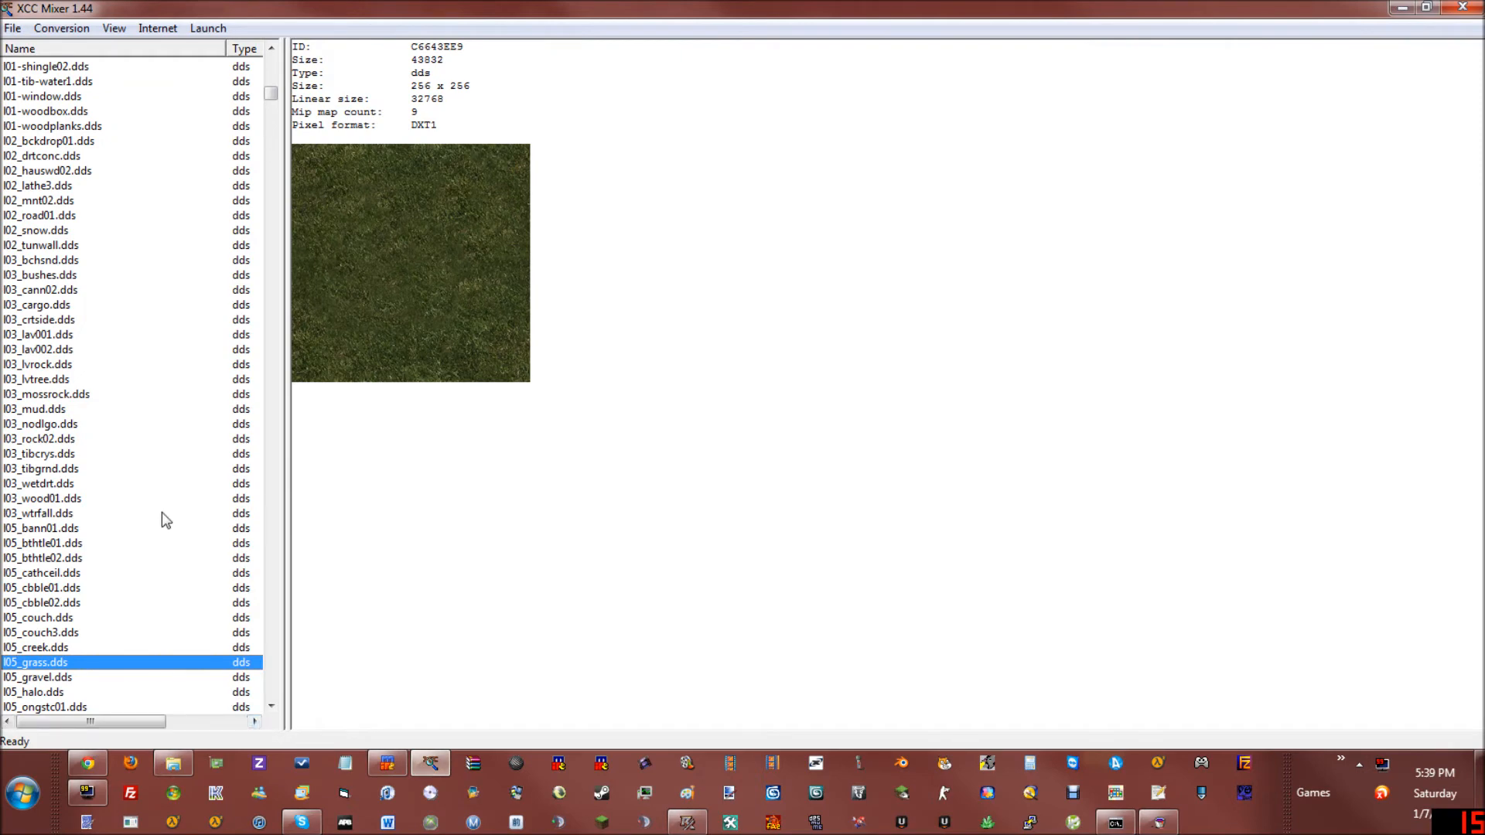
key("Up")
key("Up")
key("Up")
key("Up")
key("Up")
key("Up")
key("Up")
key("Up")
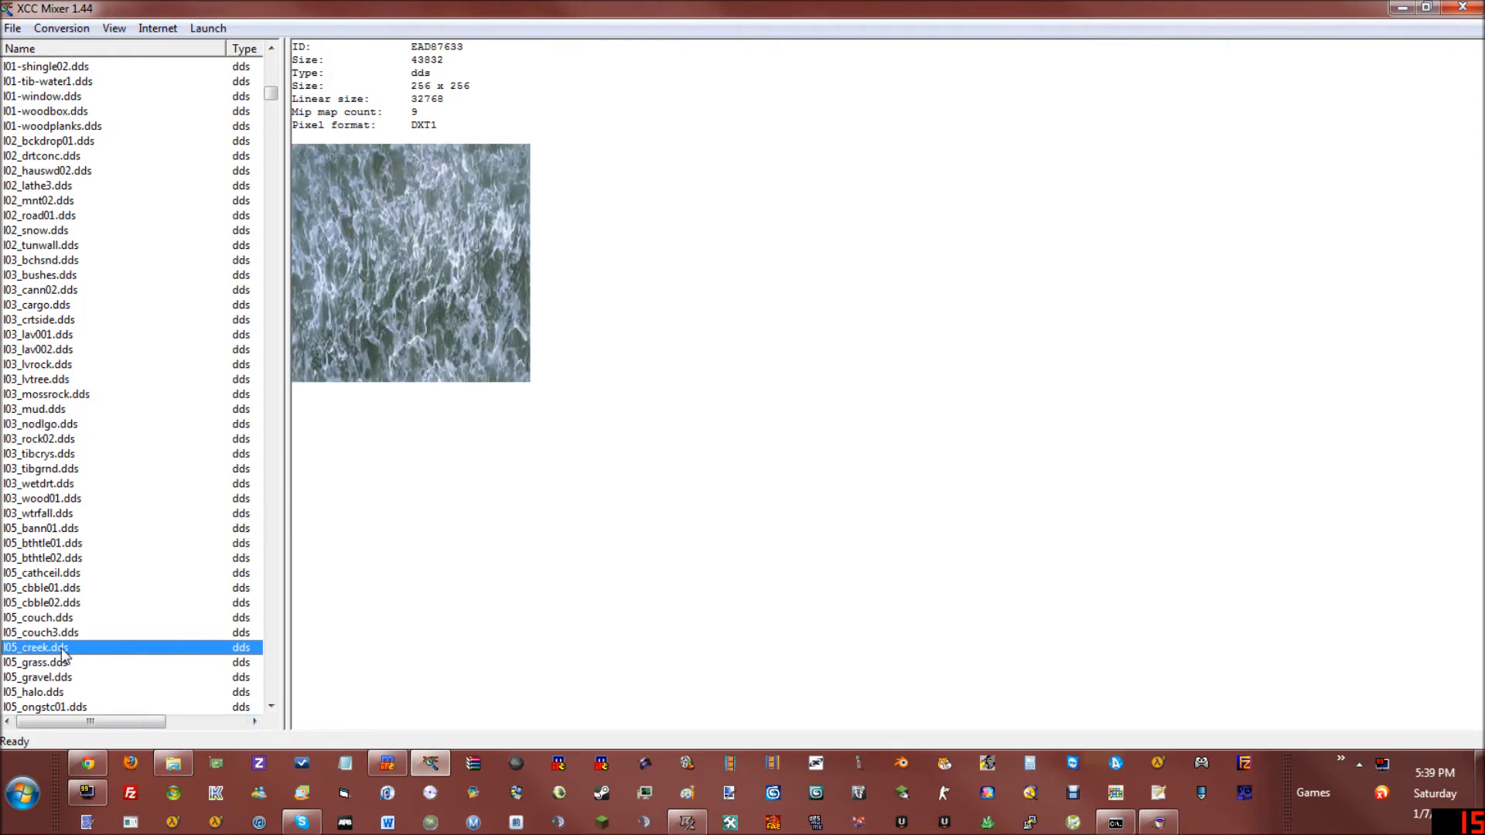
key("Up")
key("Up")
key("Up")
key("Up")
key("Up")
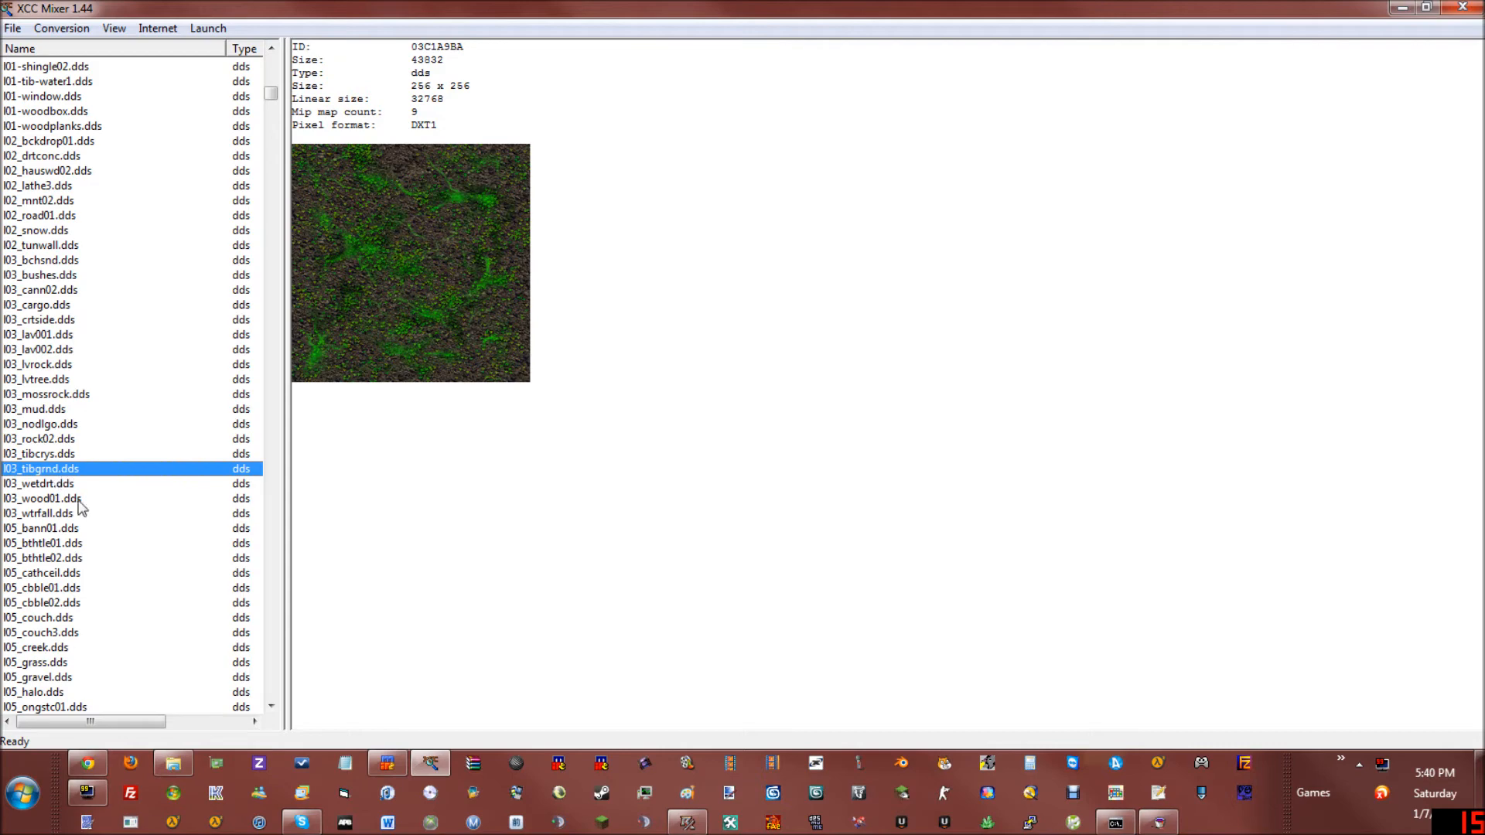
Step: Switch to Windows Explorer, go to the Downloads folder and check the contents of RenegadeTextures.zip
left_click(173, 764)
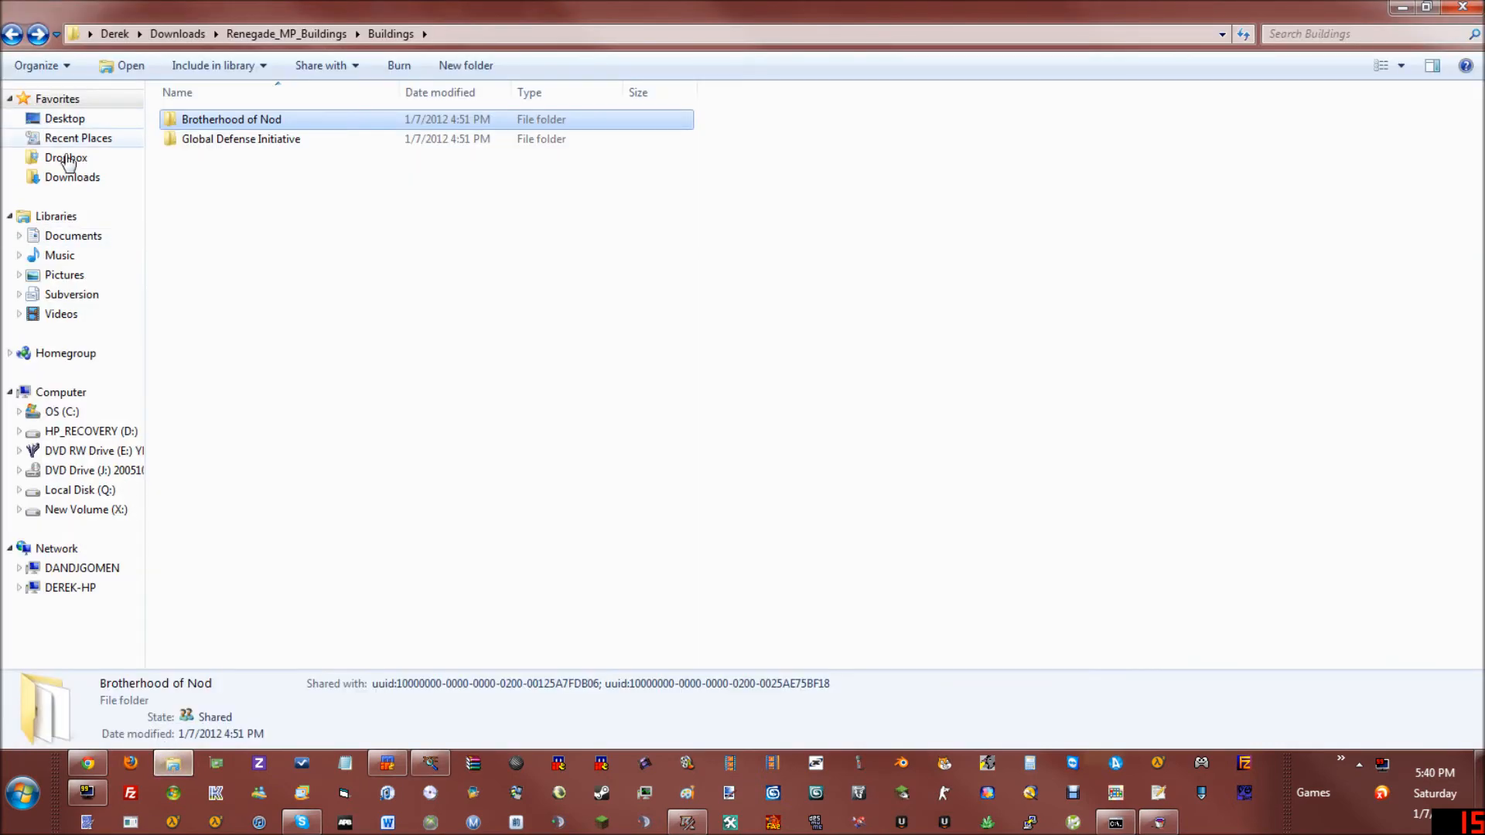
left_click(69, 178)
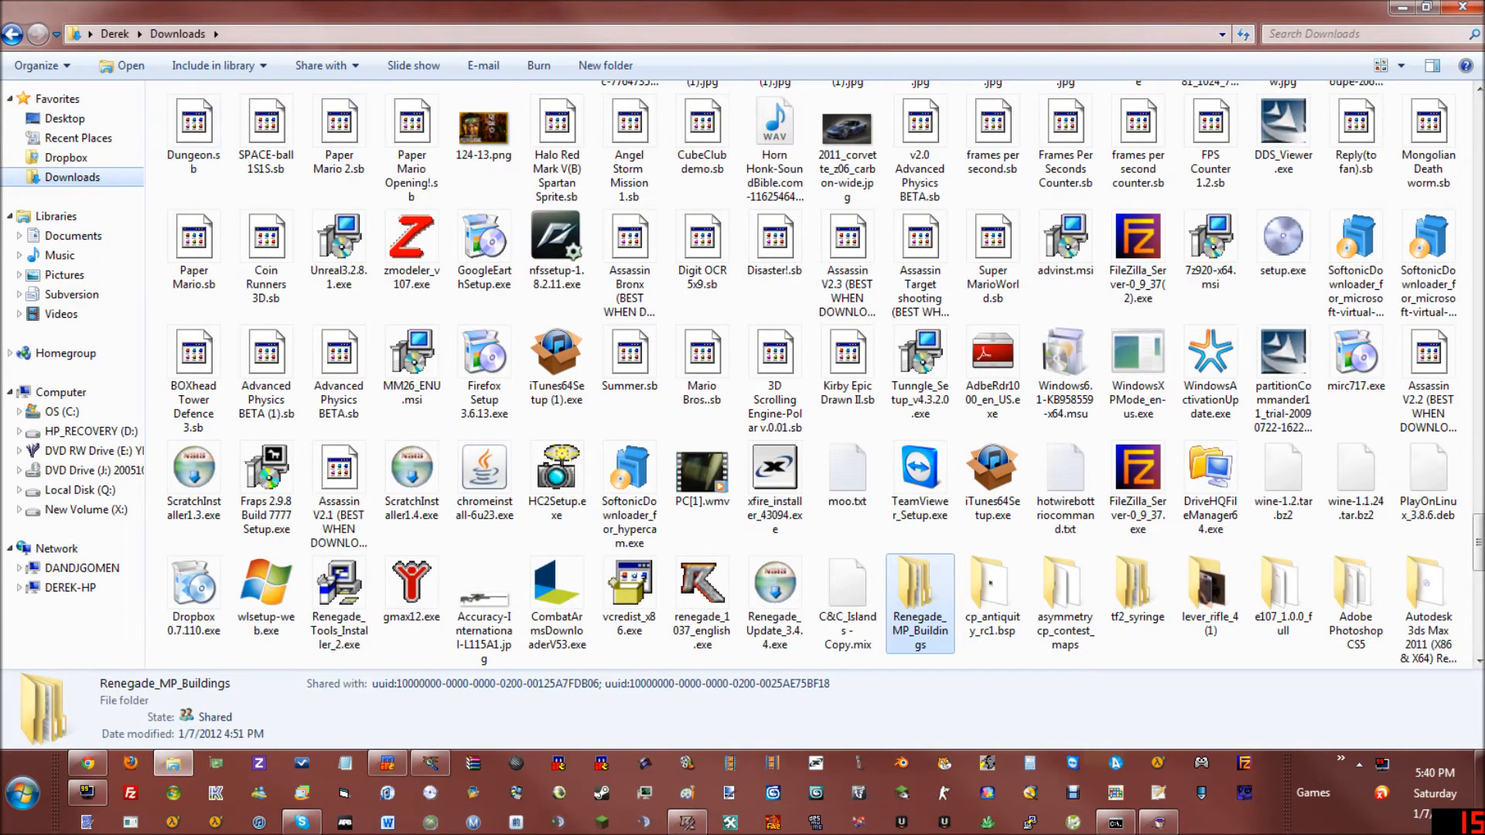
scroll(317, 163, "up", 10)
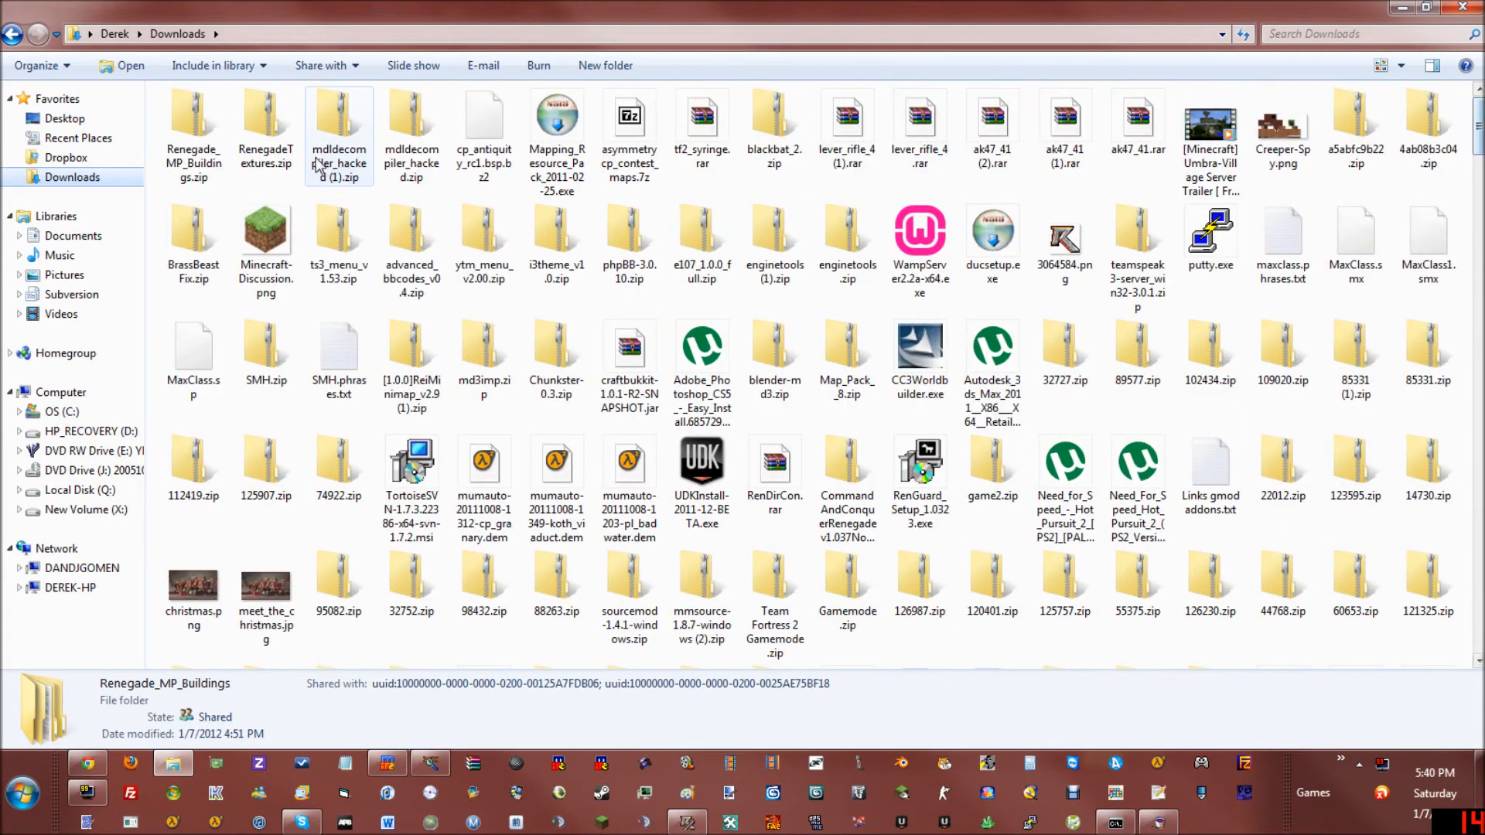
double_click(290, 152)
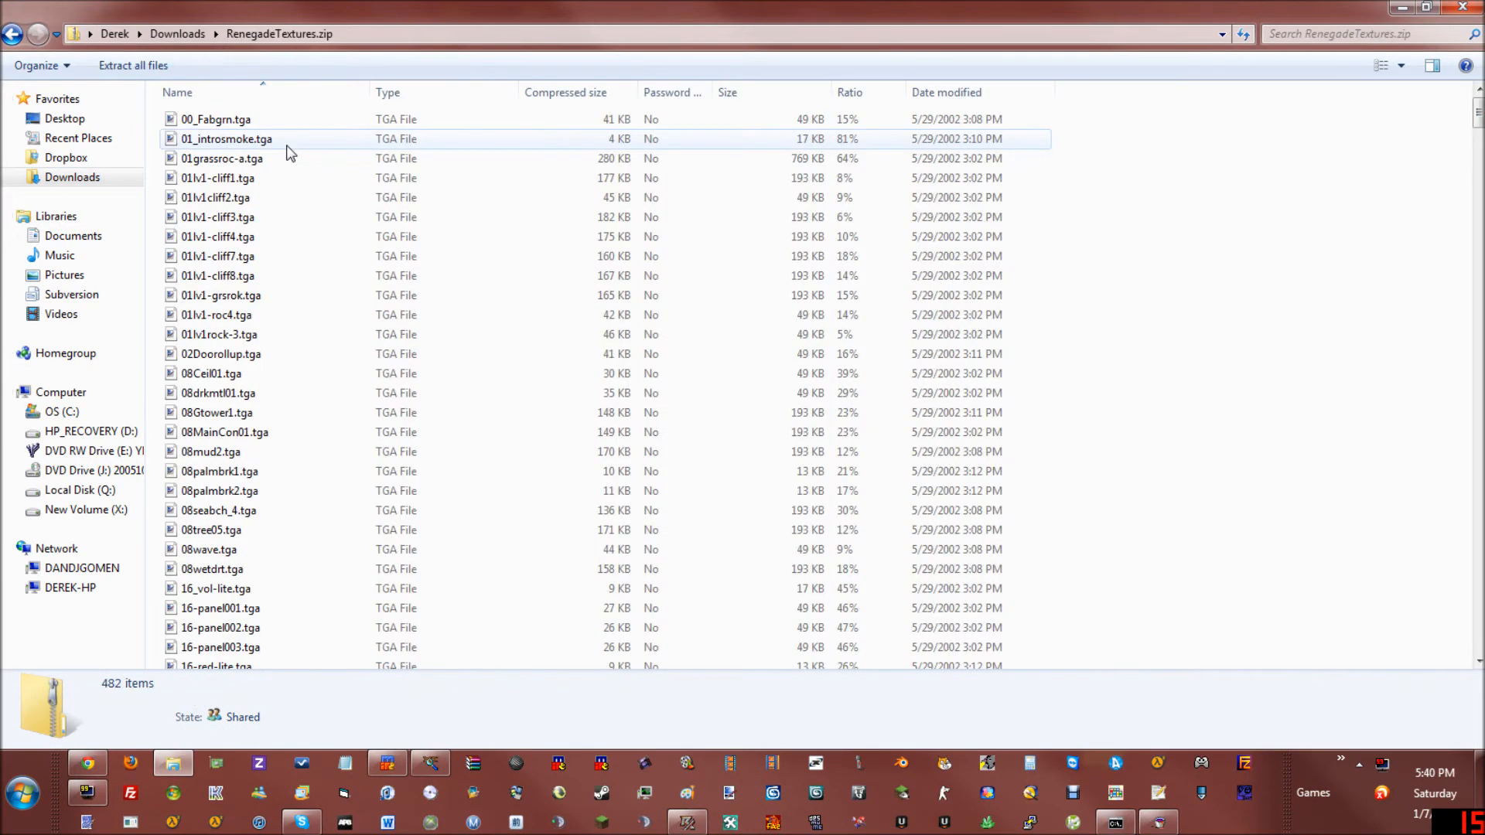
left_click(12, 34)
Step: Extract RenegadeTextures.zip into a RenegadeTextures folder inside Downloads, showing the copy details
right_click(263, 130)
left_click(318, 214)
left_click(913, 563)
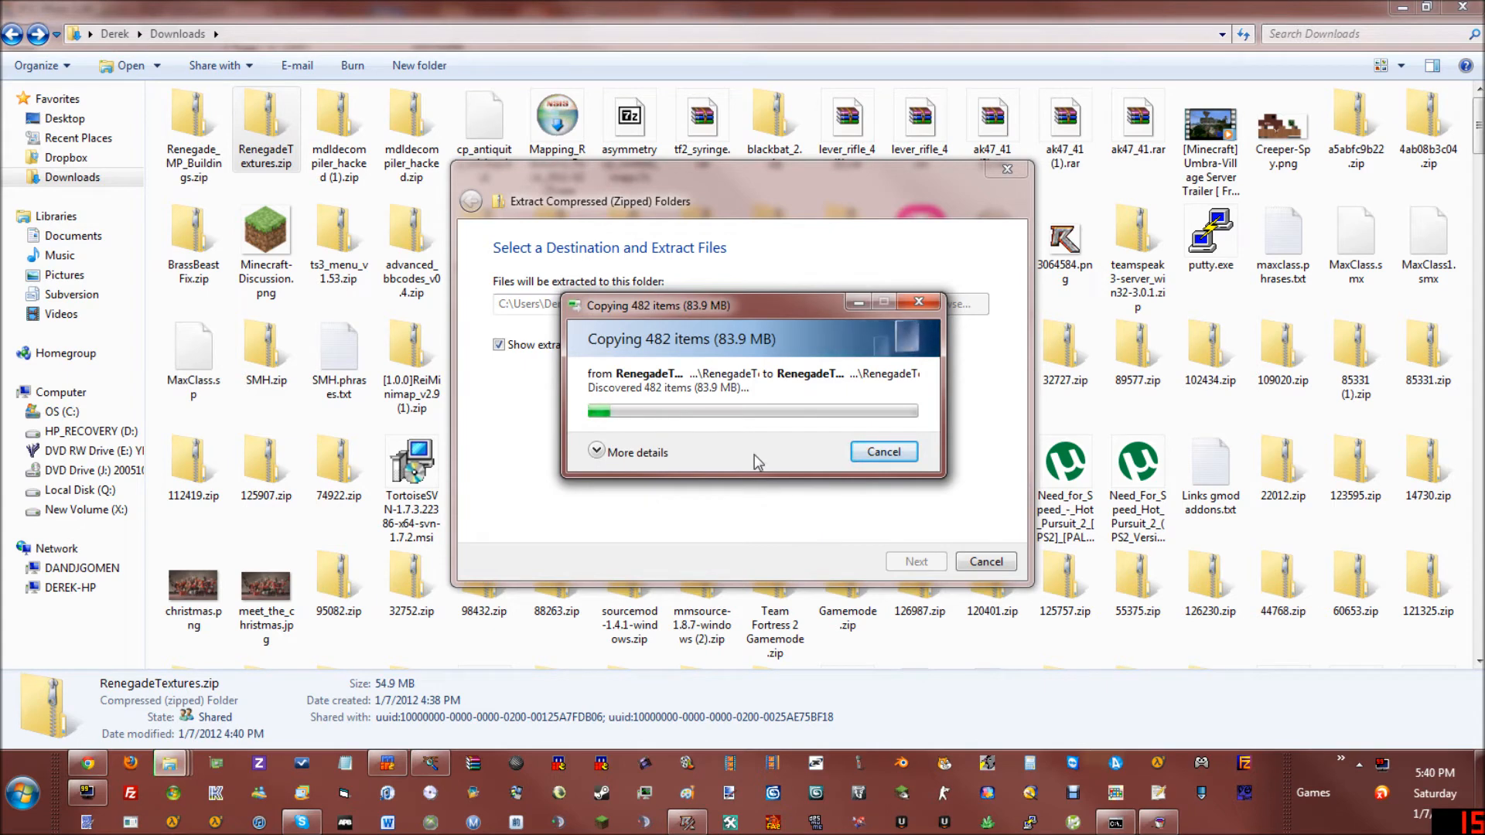
left_click(626, 452)
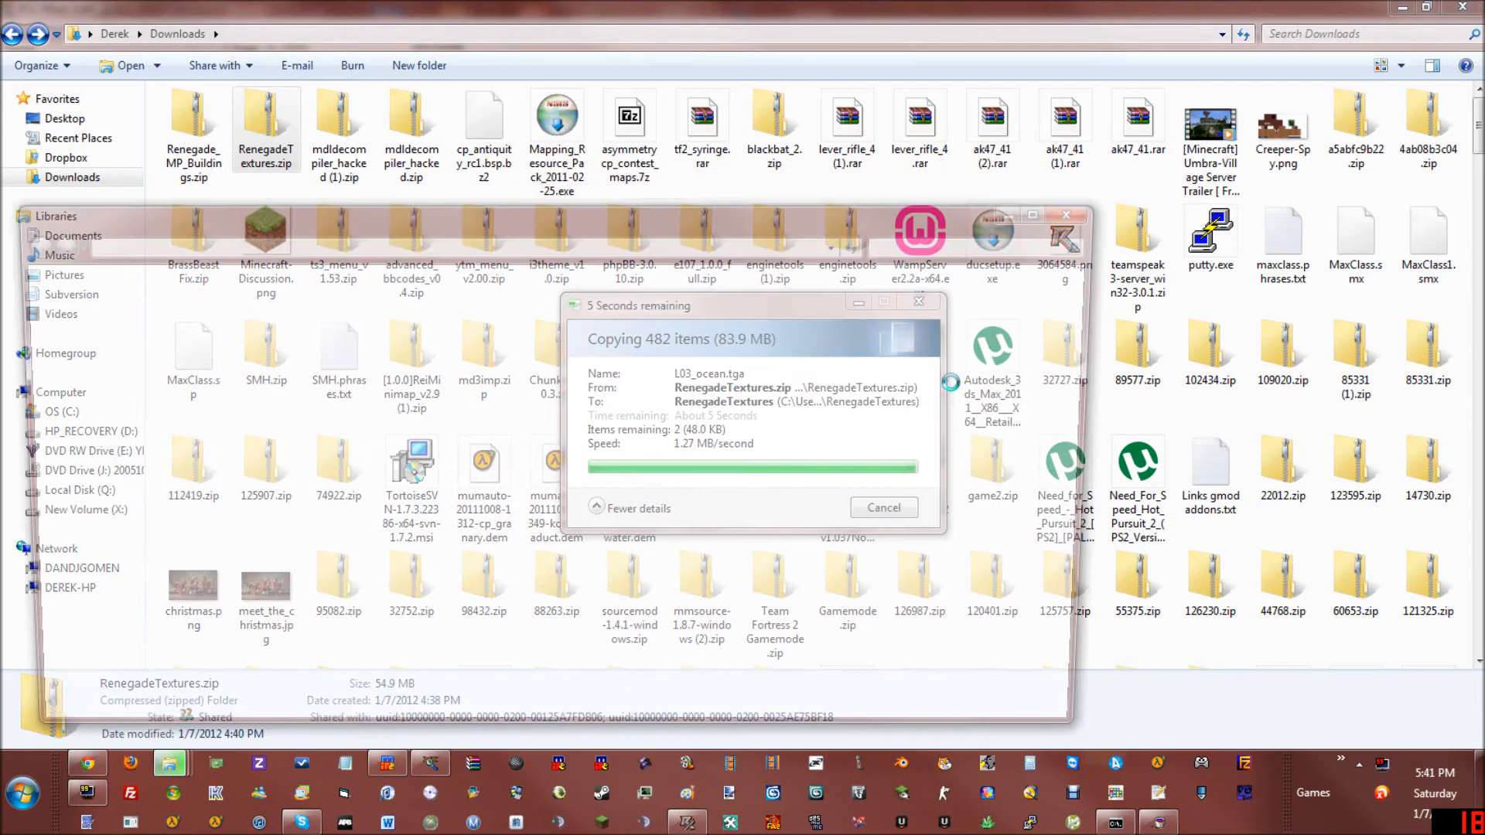
Step: Browse the texture files in the extracted RenegadeTextures folder and select the folder's full path
double_click(701, 226)
left_click(646, 409)
scroll(647, 414, "down", 6)
scroll(647, 413, "down", 15)
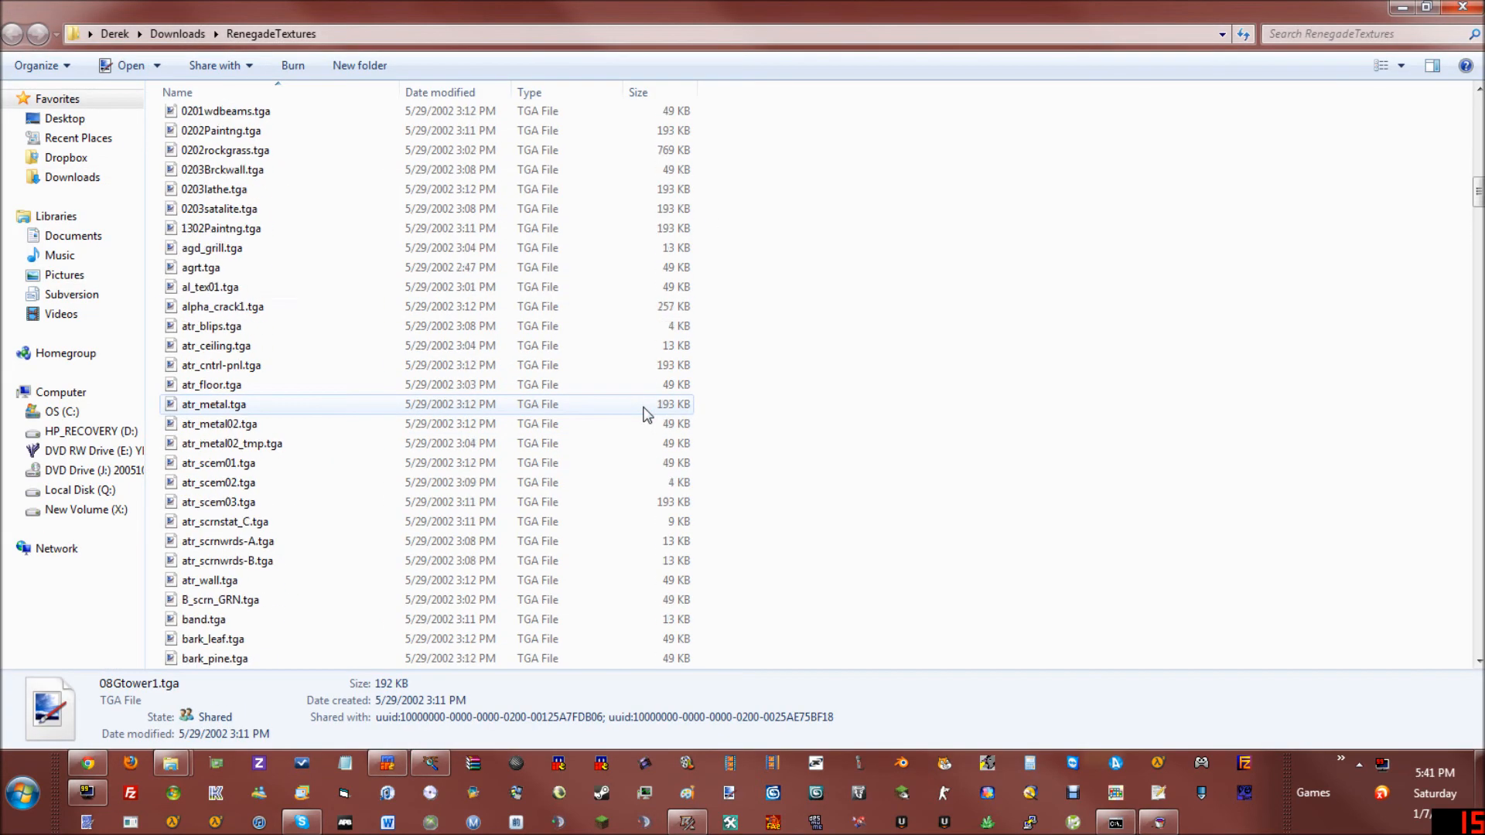
scroll(646, 414, "down", 18)
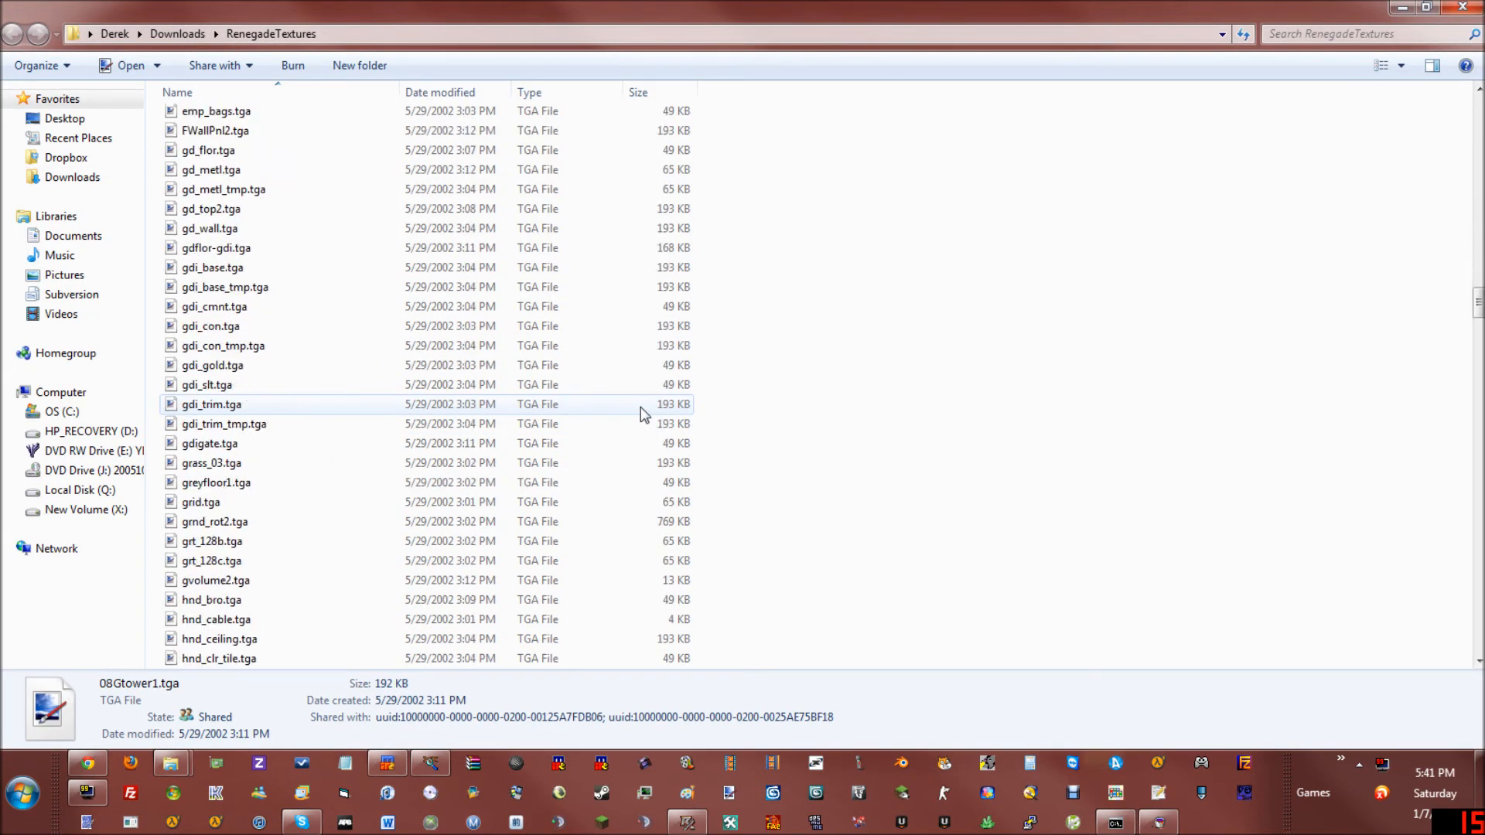
left_click_drag(507, 7, 501, 21)
double_click(495, 13)
left_click(499, 34)
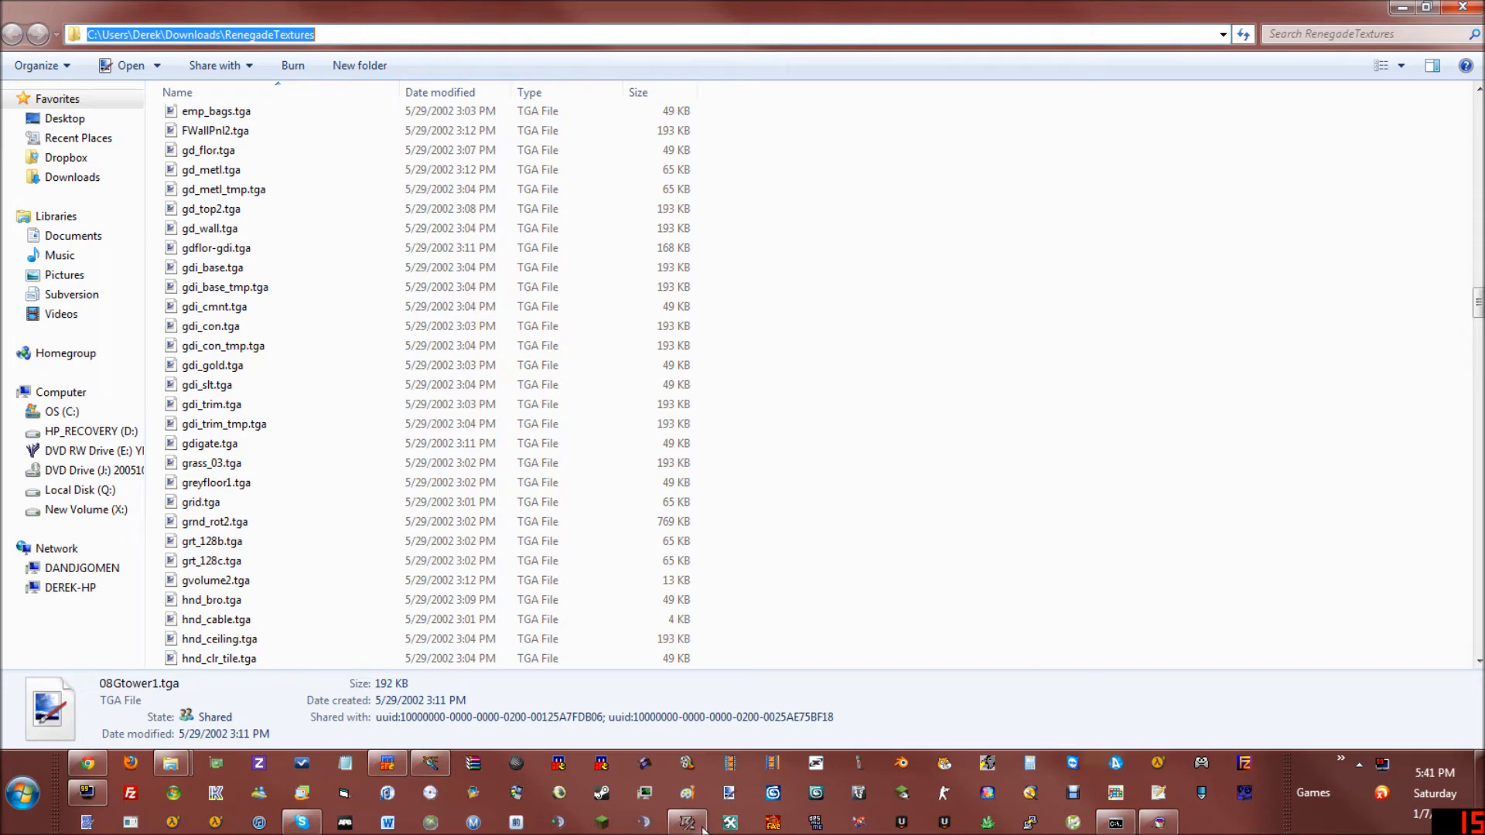
Step: Switch to gmax, open the extracted RenegadeTextures folder in the texture image browser and preview brick.tga
left_click(687, 822)
left_click(186, 260)
key("ctrl+v")
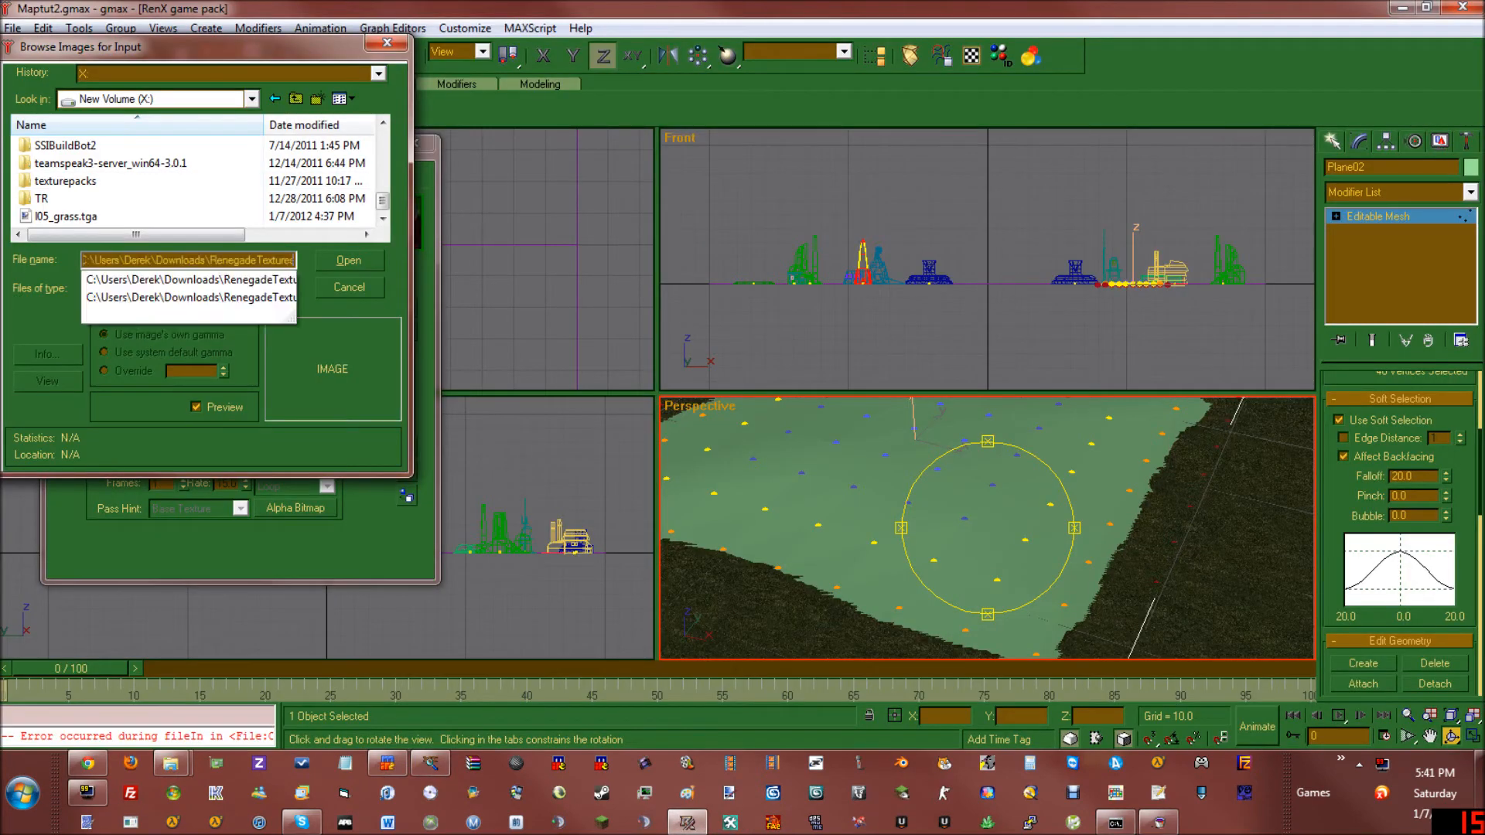
key("Return")
left_click(332, 161)
scroll(309, 166, "down", 10)
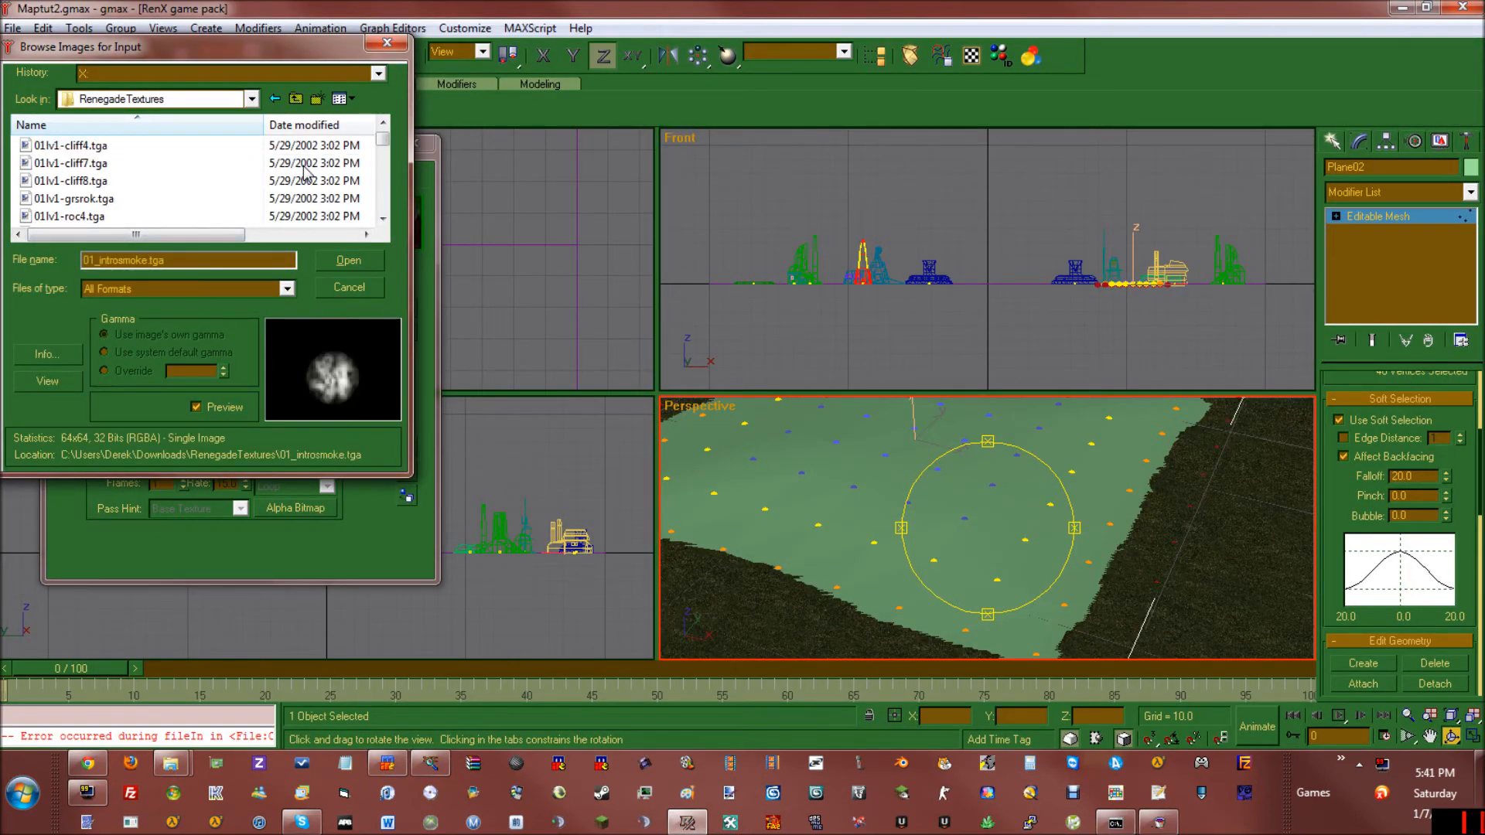
scroll(304, 171, "down", 15)
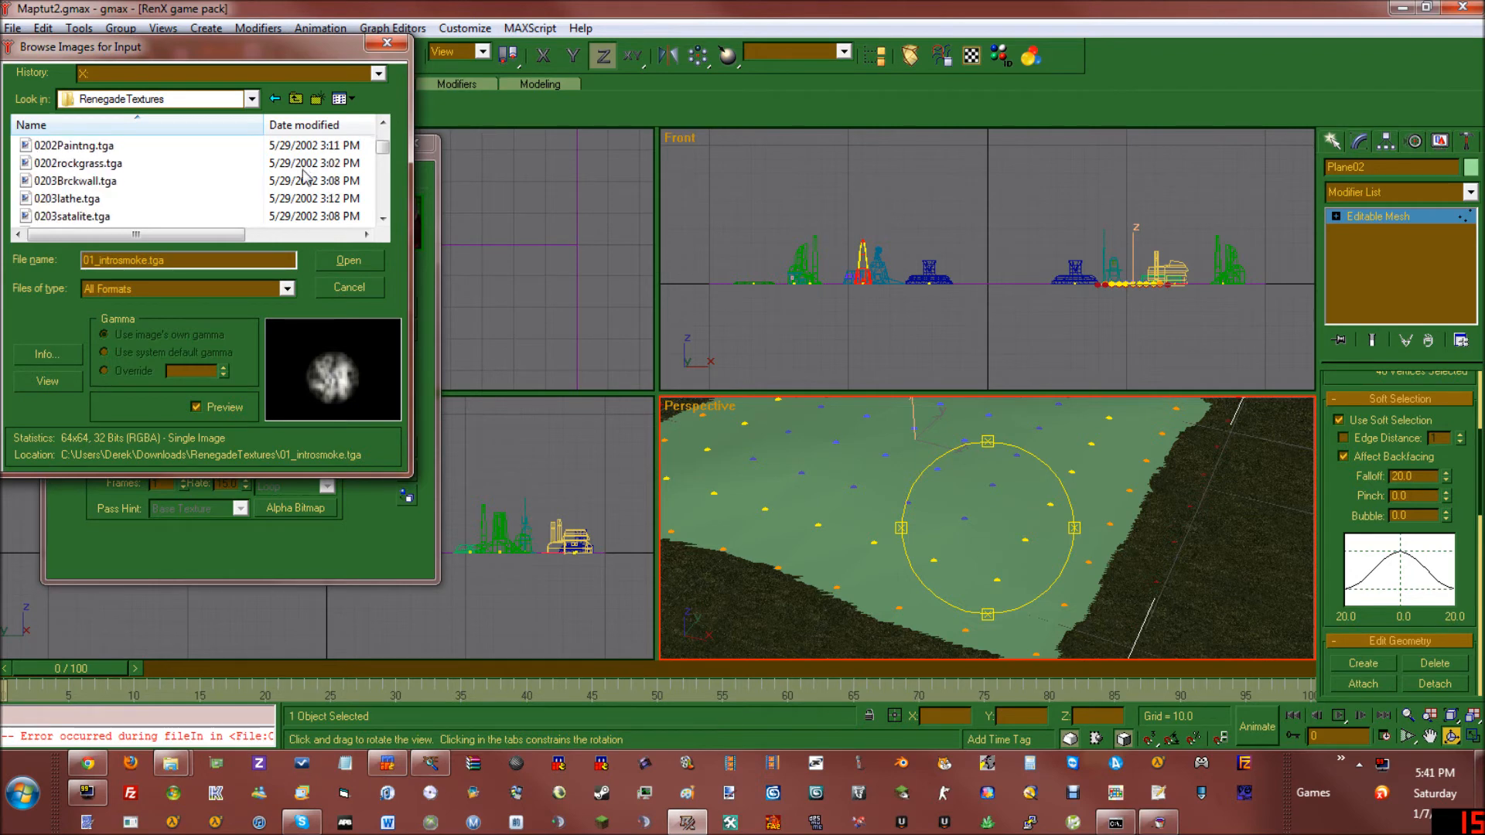
scroll(298, 182, "down", 4)
left_click(287, 184)
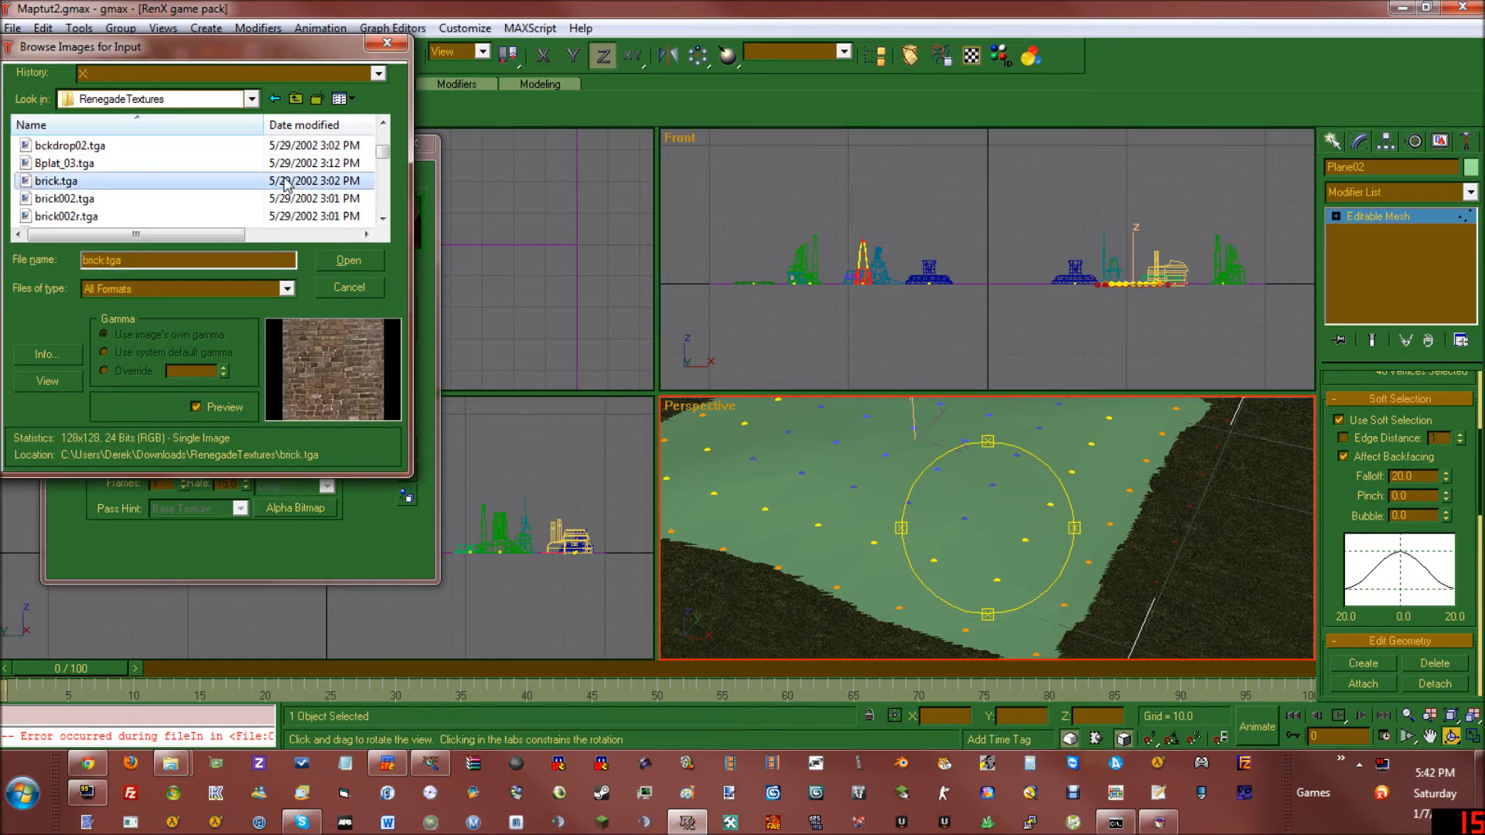
Step: Preview the L01 and L02 textures in the RenegadeTextures folder, from L01-bagmap.tga down to L02_tunwall.tga
key("l")
key("Down")
key("Up")
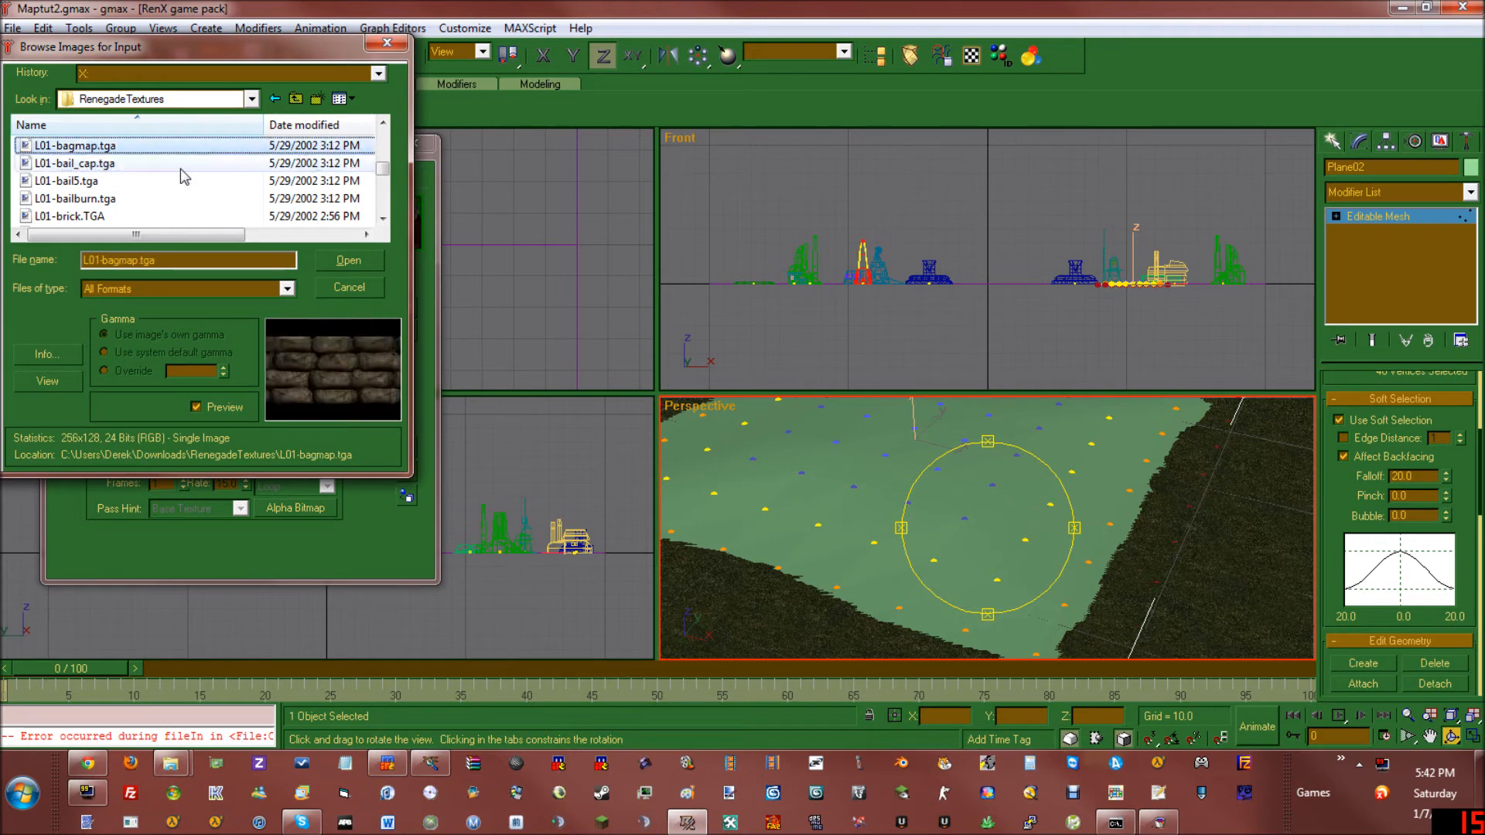
left_click(59, 177)
key("Down")
key("Down")
key("Down")
key("Down")
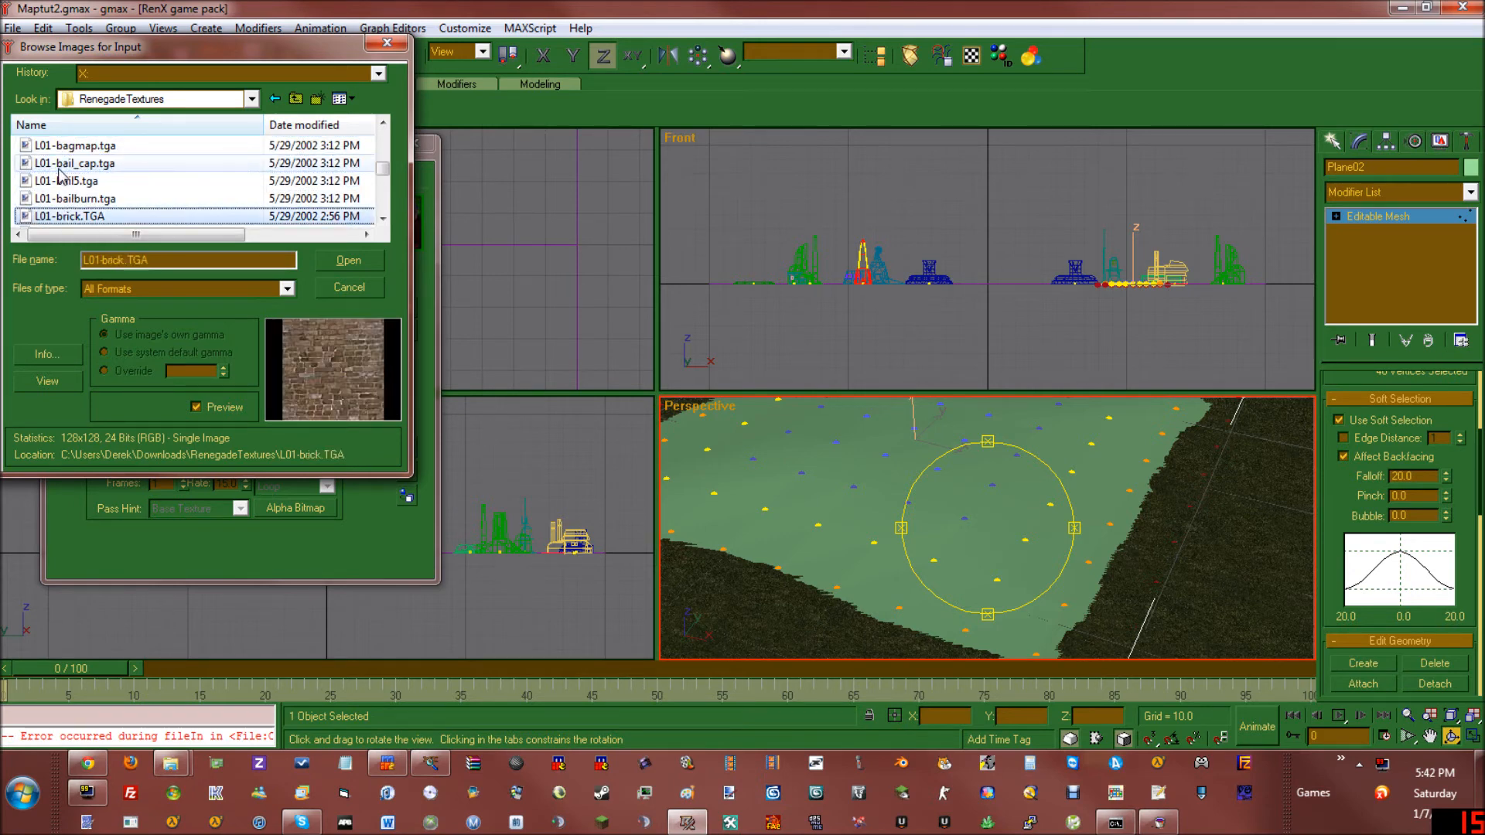
key("Down")
key("Down")
key("Down")
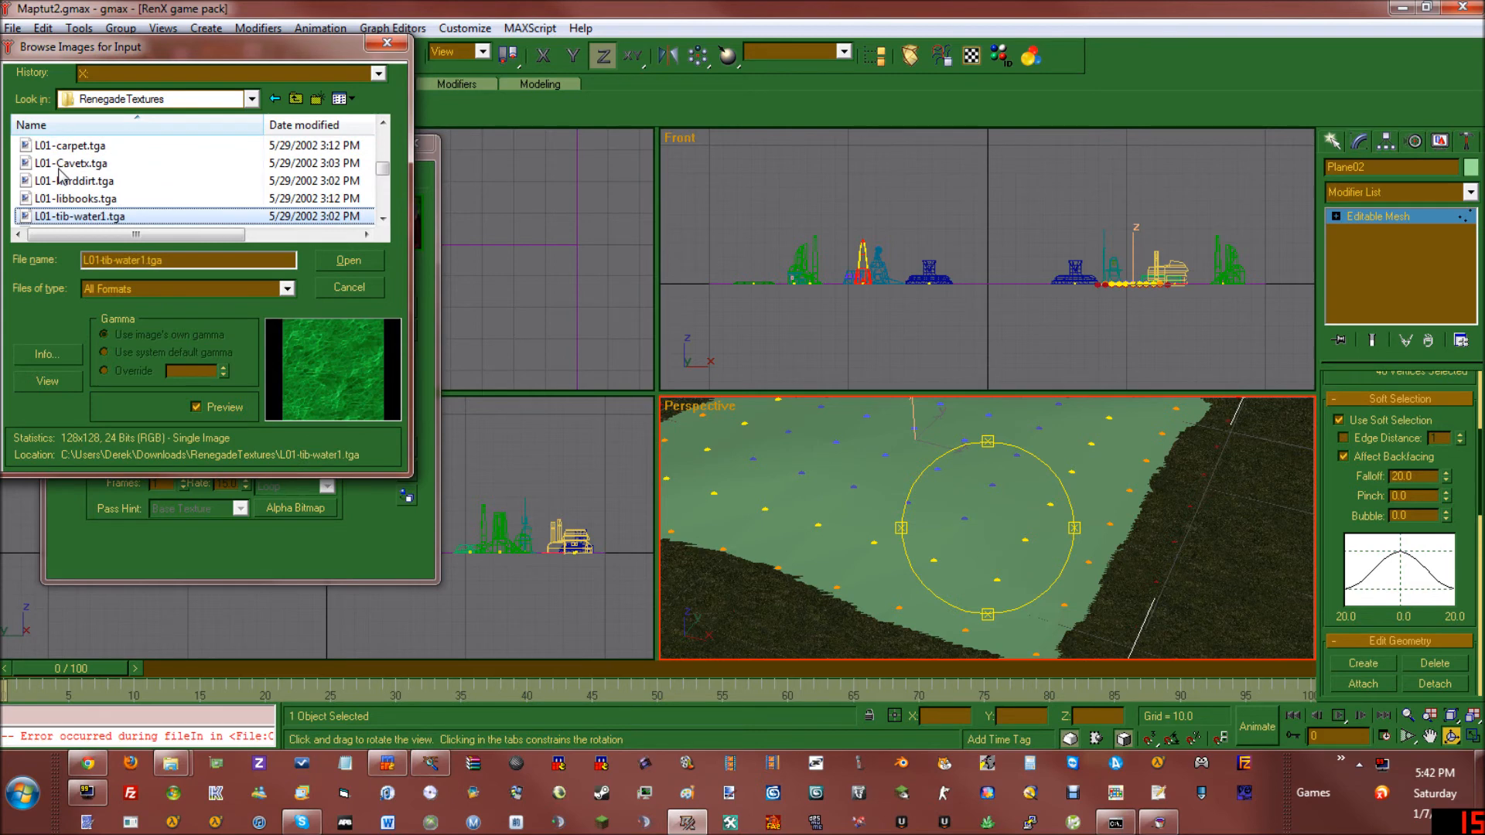
key("Down")
key("Down")
key("Down")
key("Down")
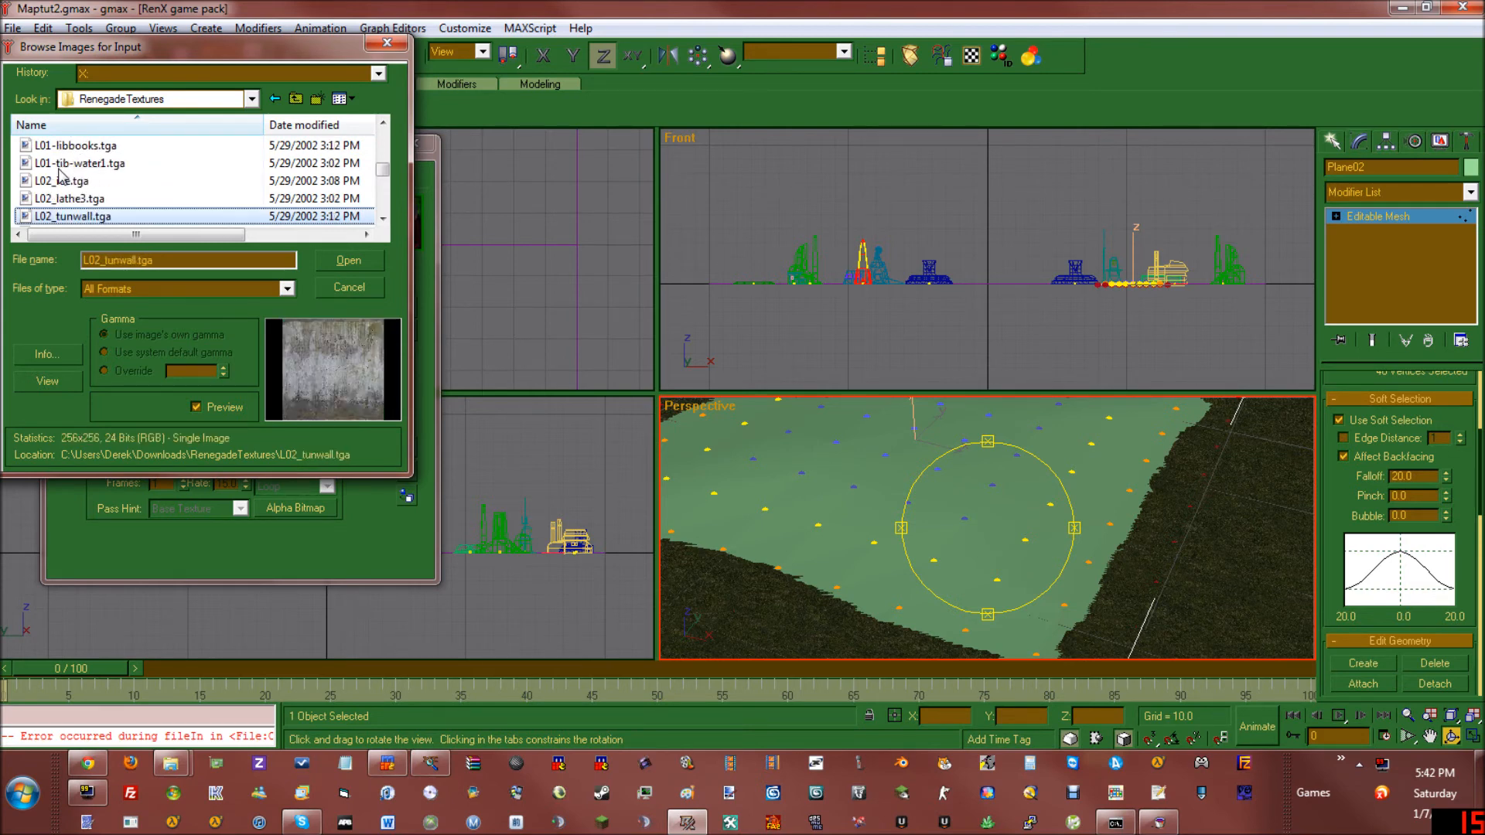
Step: Find L03_tibgrnd.tga among the L03 textures and load it as the material's Stage 0 texture
key("Down")
key("Down")
key("Down")
key("Down")
key("Down")
key("Down")
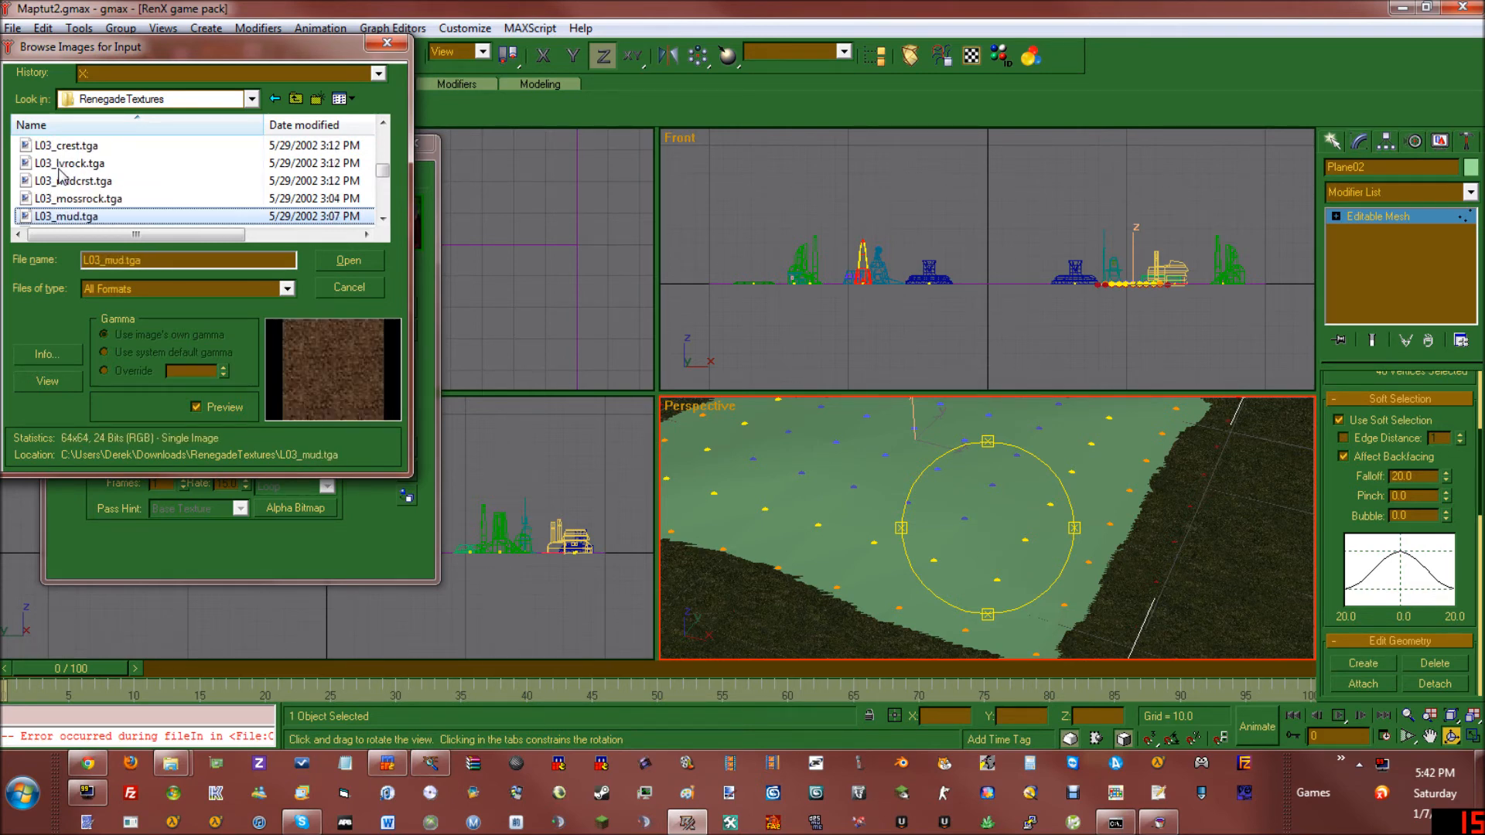
key("Down")
key("Down")
key("Up")
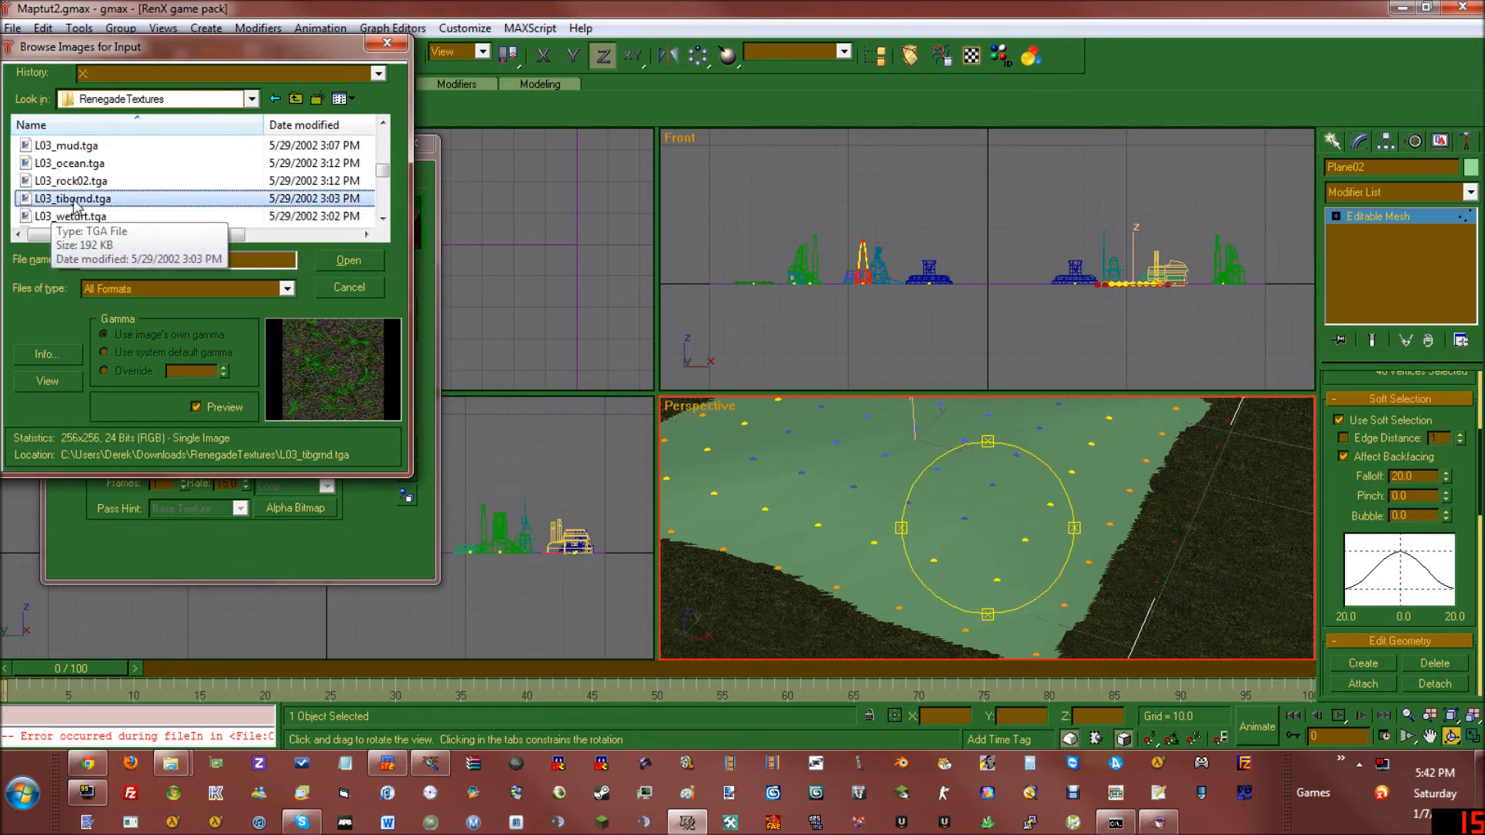
left_click(99, 200)
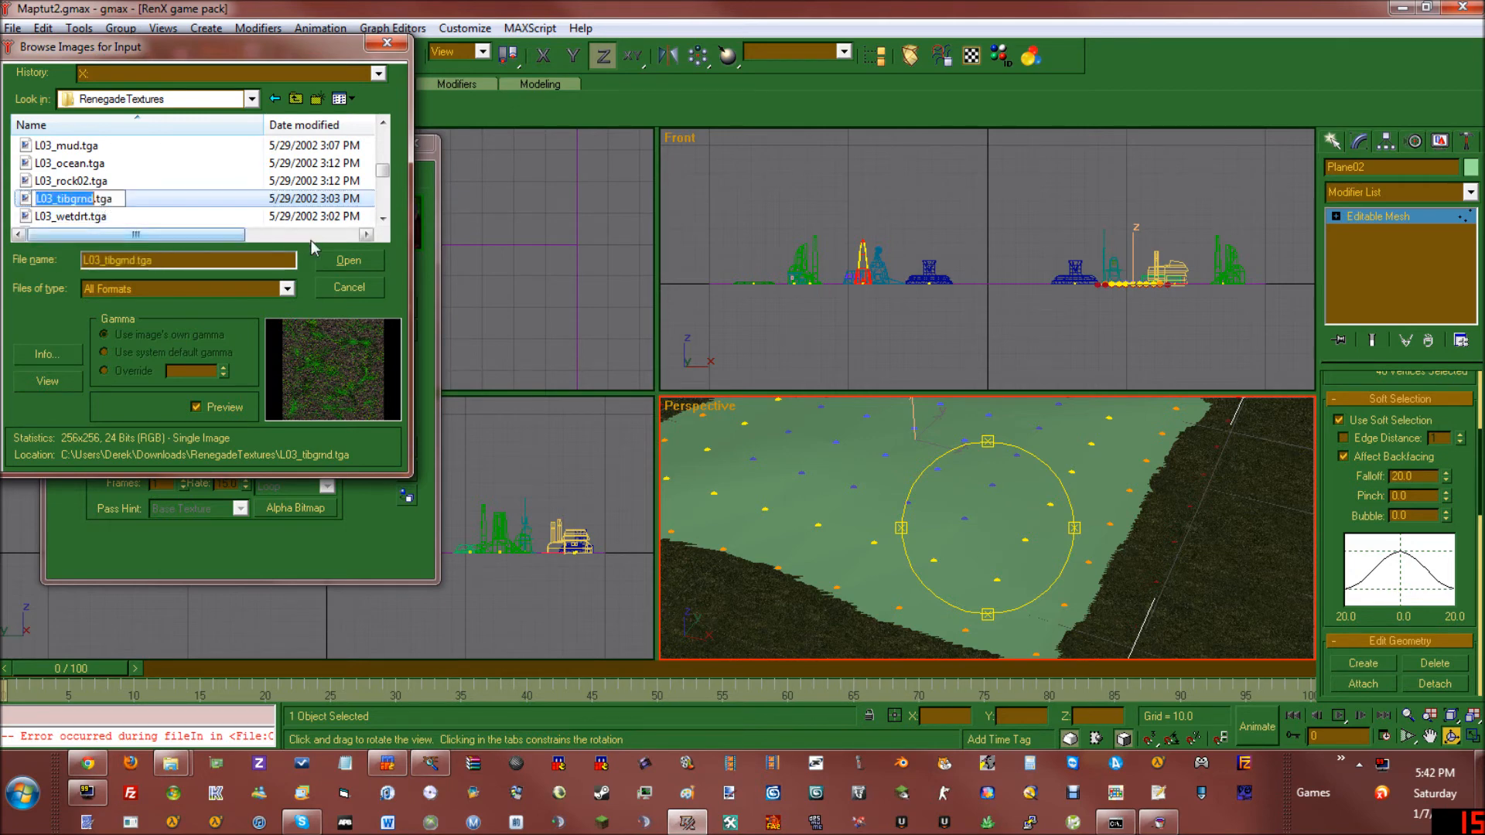
left_click(364, 264)
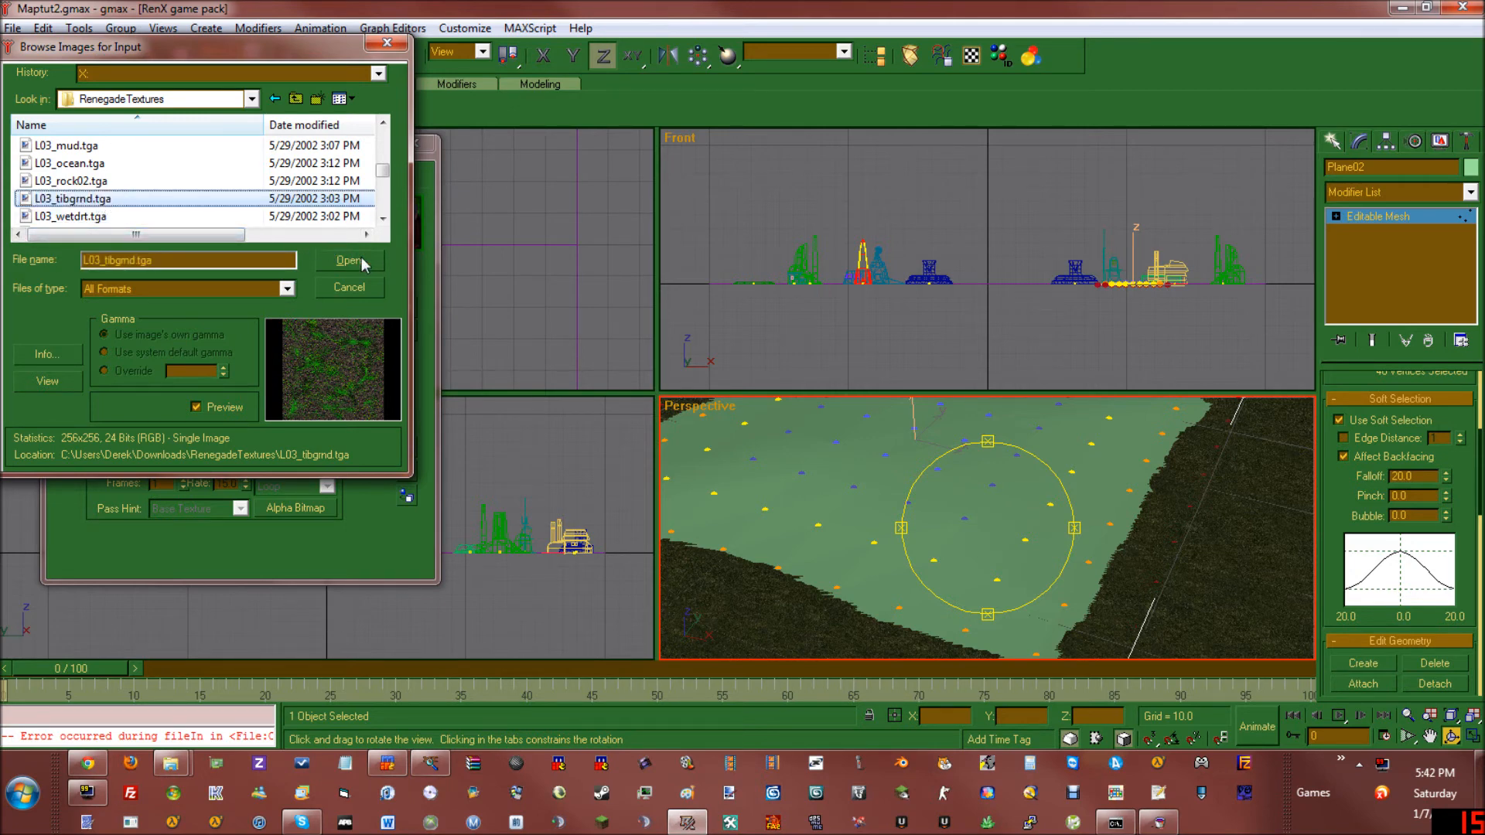
left_click(210, 289)
double_click(239, 199)
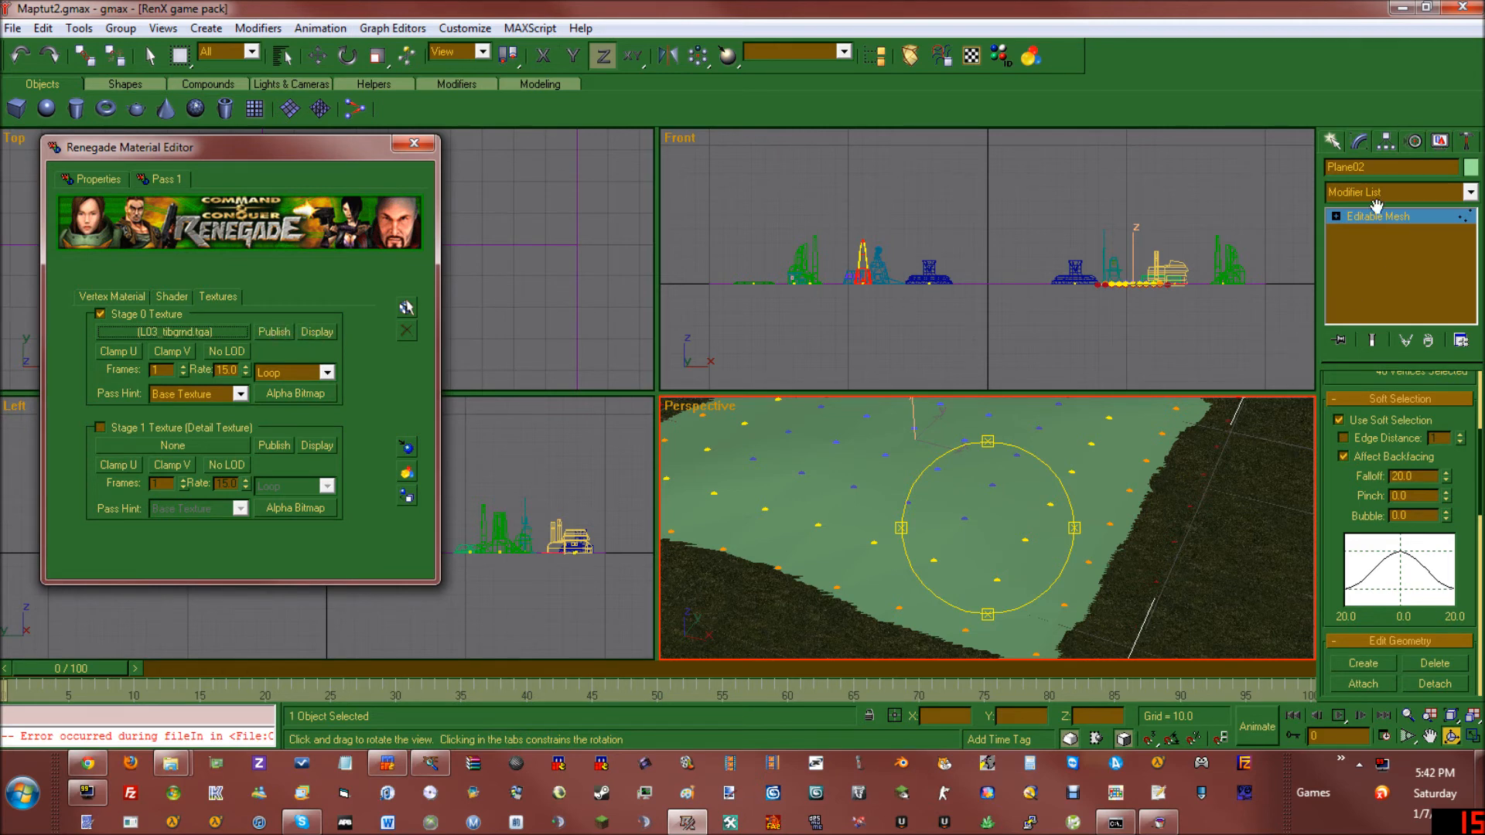
Step: Apply a UVW Map modifier with length 10 and width 10 to the plane and display its texture in the viewport
left_click(1426, 197)
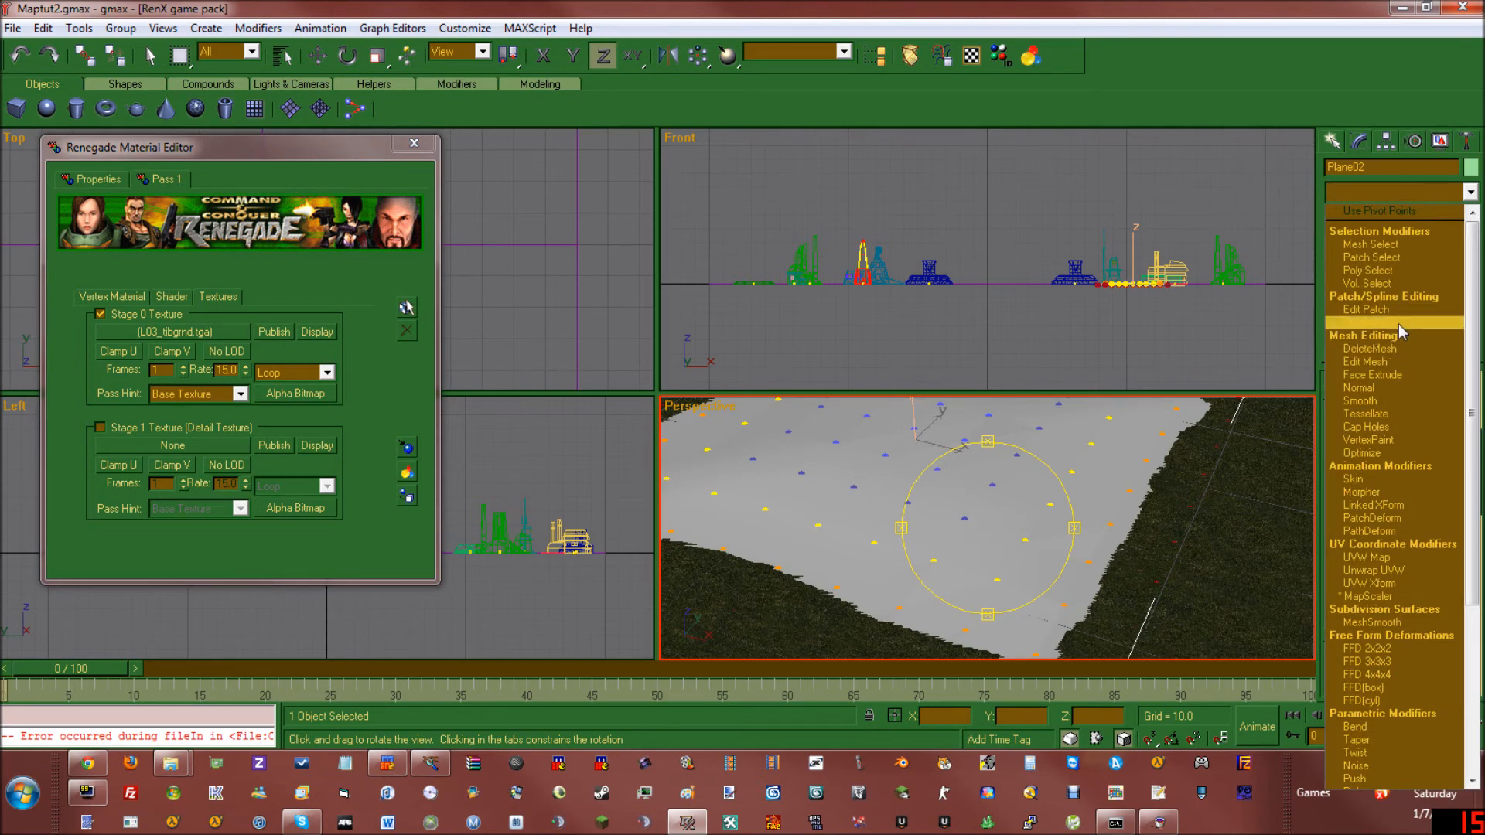
left_click(1396, 557)
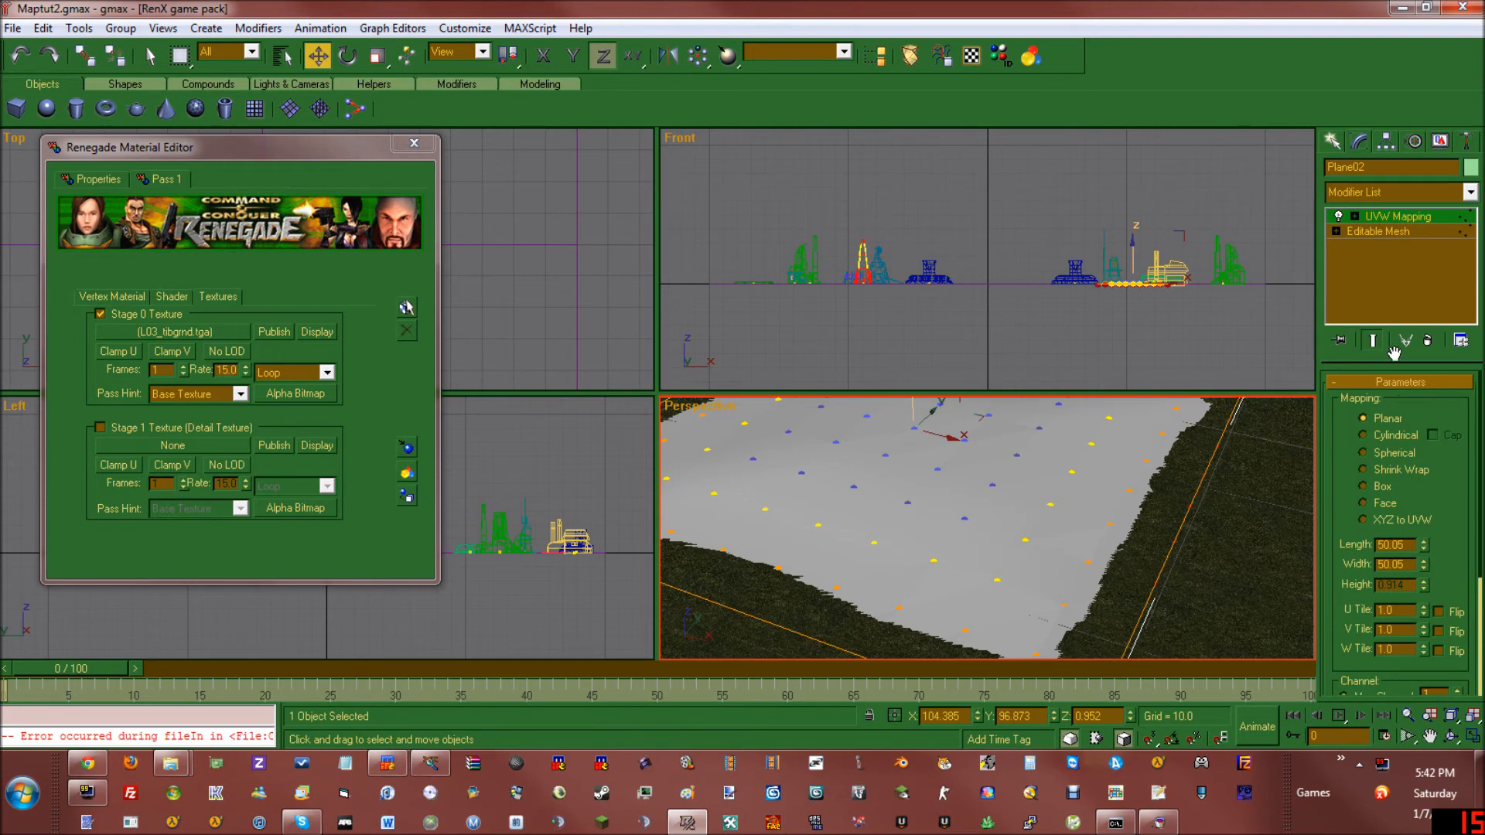
double_click(1397, 545)
type("10")
key("Tab")
type("10")
key("Return")
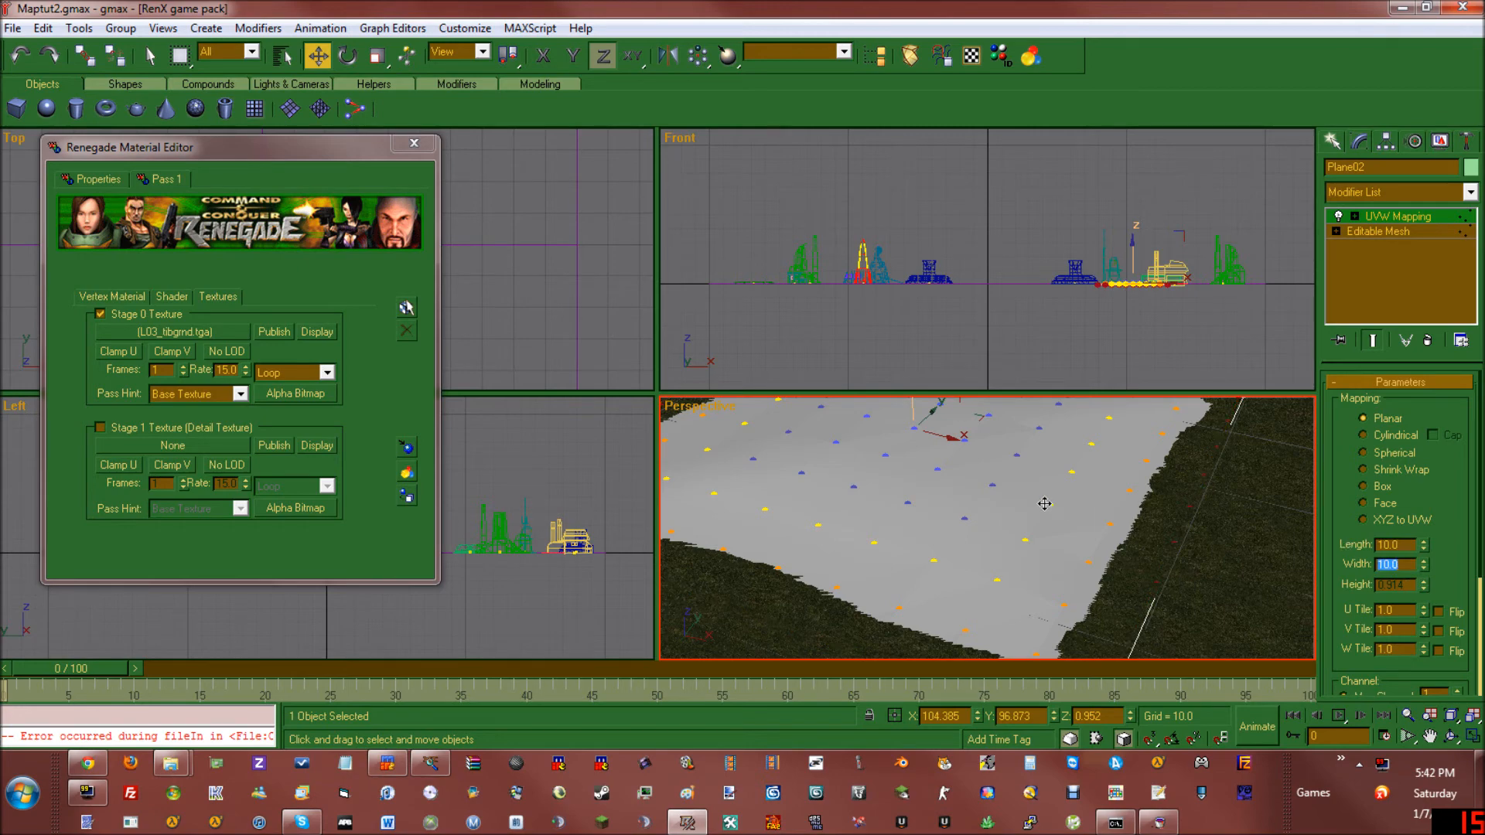
middle_click_drag(1045, 506, 1052, 583)
left_click(317, 332)
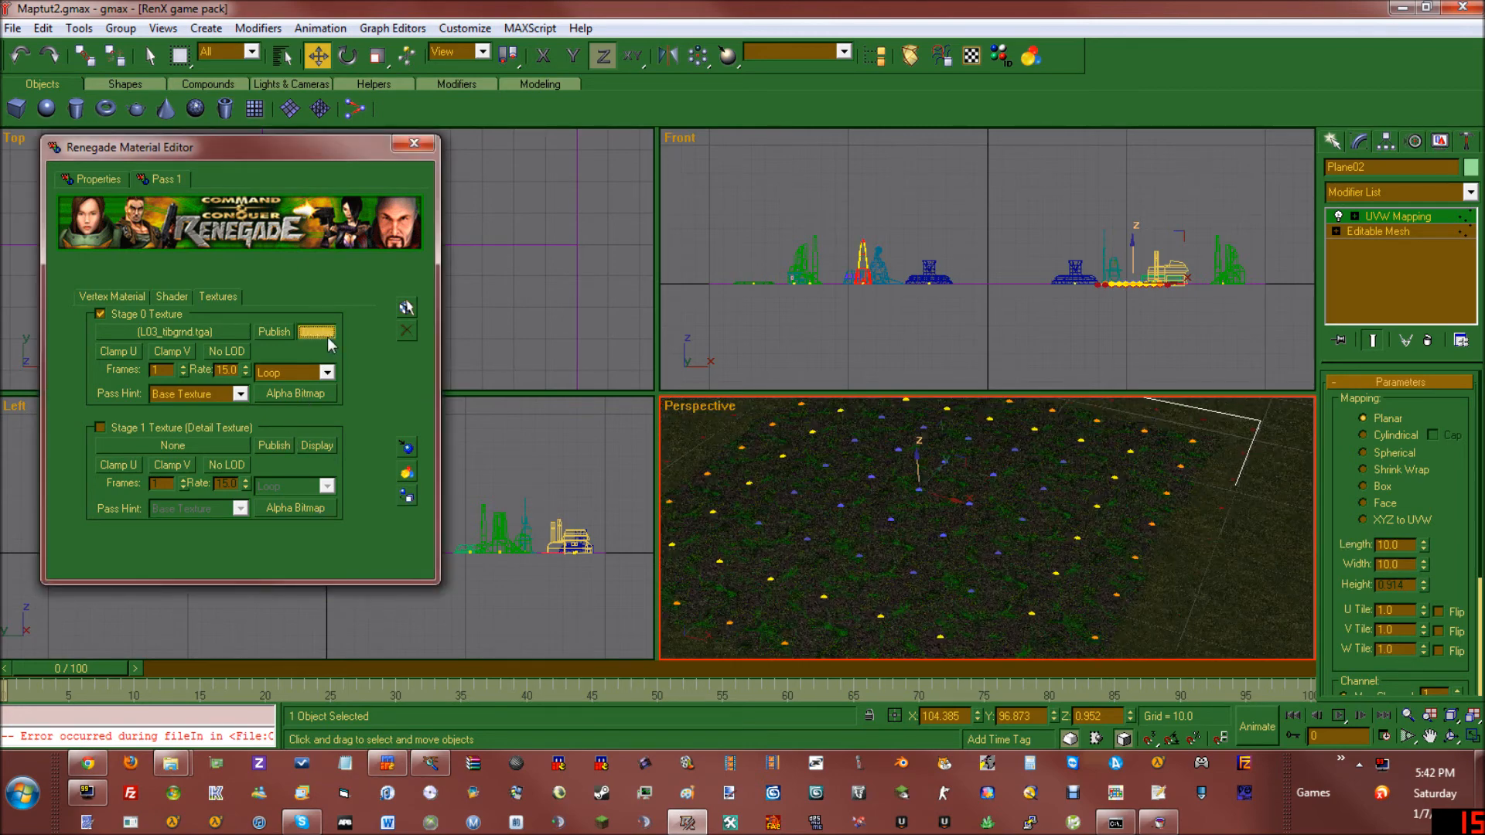
Step: Examine the tiberium ground texture on the plane in the Perspective view, up close and along its edges
middle_click_drag(961, 545, 1170, 534)
scroll(832, 573, "up", 2)
middle_click_drag(832, 573, 995, 627)
scroll(895, 534, "up", 3)
scroll(805, 540, "down", 4)
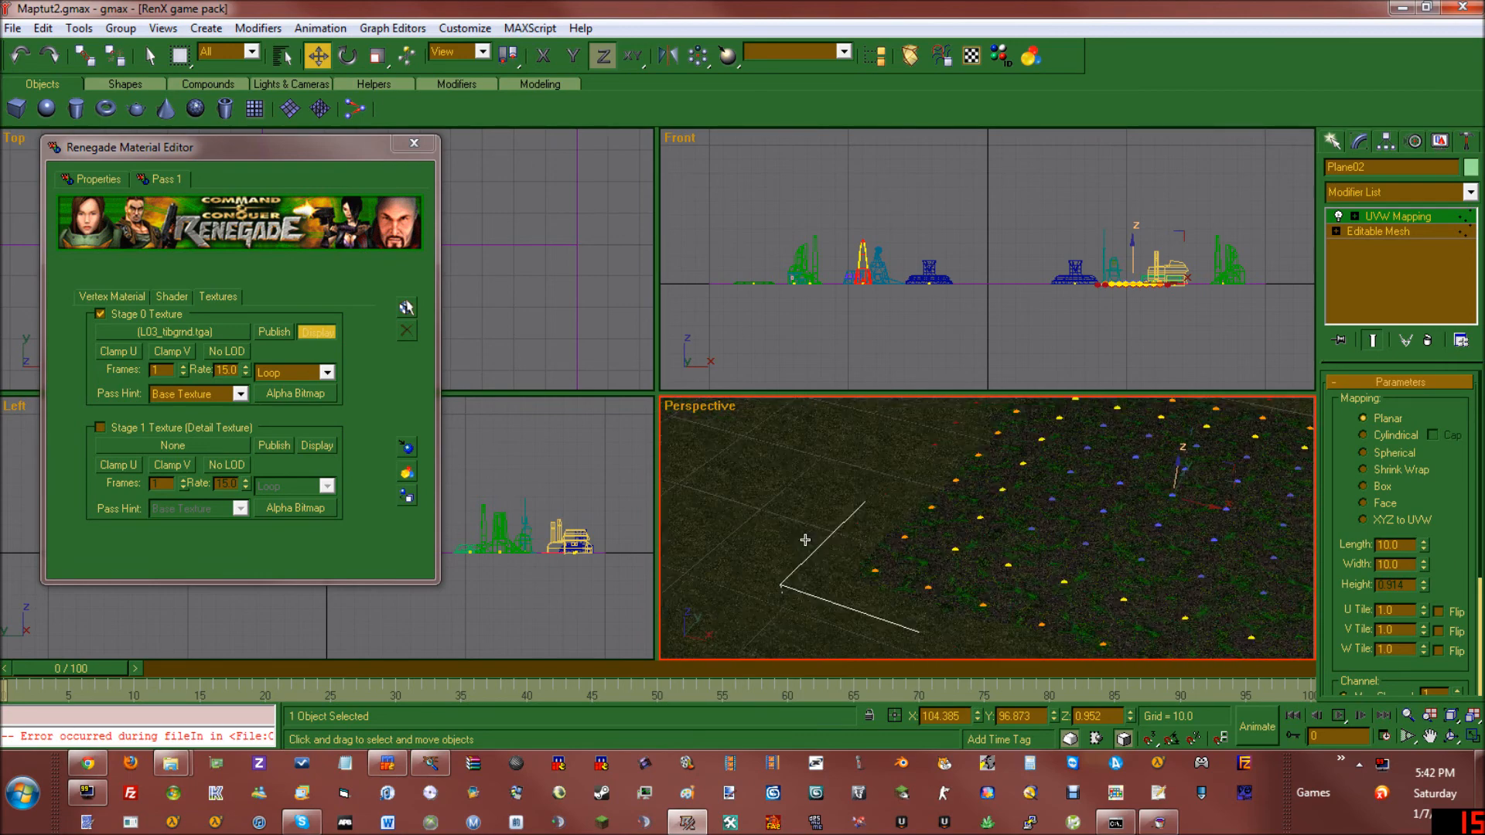
middle_click_drag(1093, 557, 935, 545)
middle_click_drag(1065, 533, 1068, 493)
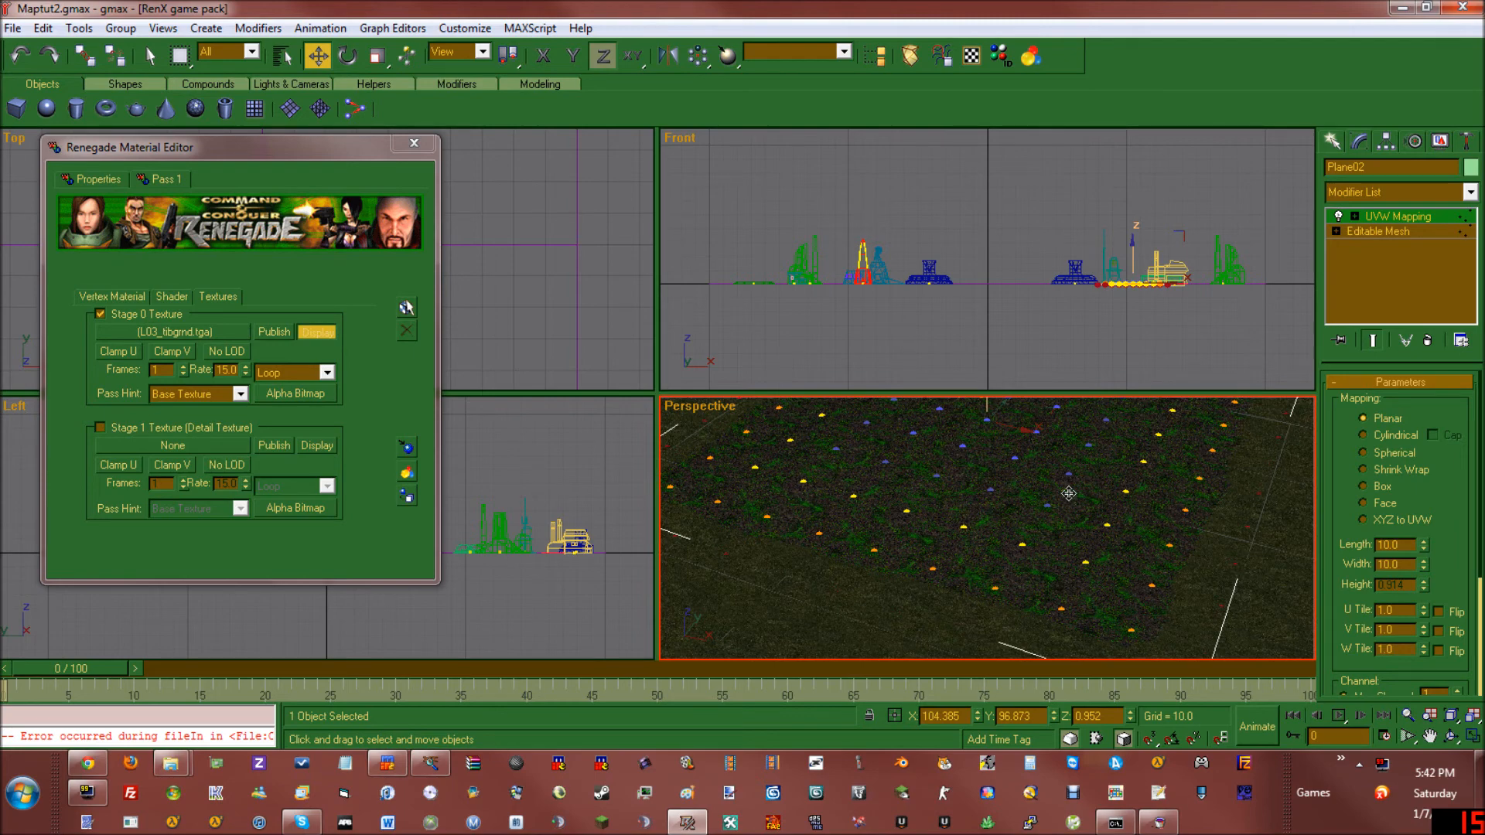
middle_click_drag(1176, 590, 1121, 517)
scroll(1121, 560, "up", 4)
middle_click_drag(1118, 578, 932, 514)
scroll(933, 514, "down", 5)
middle_click_drag(1095, 550, 997, 604)
scroll(1070, 545, "up", 3)
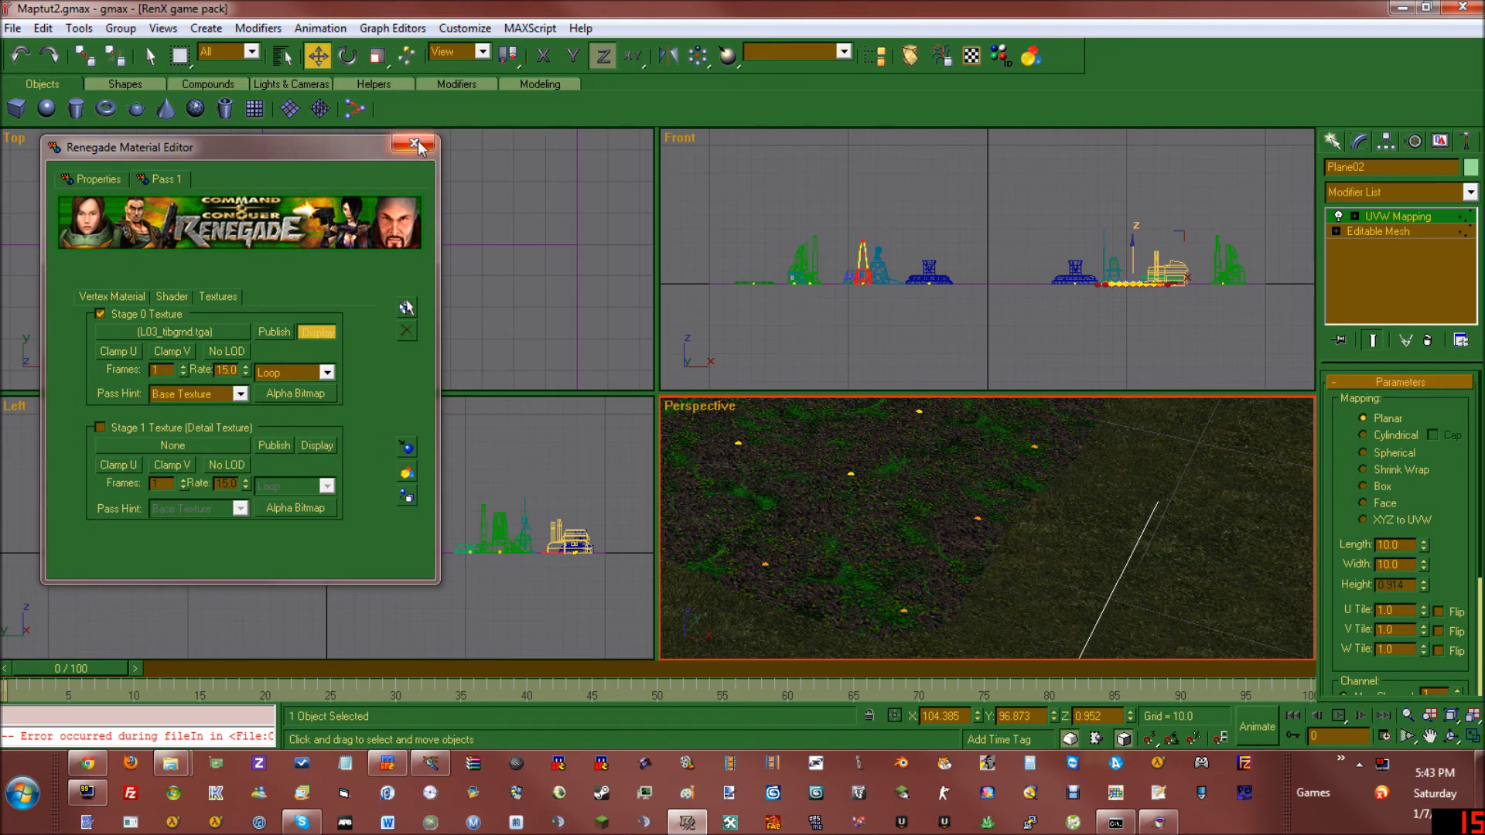
Step: Name the material Tiberium, set its surface type to Tiberium Field and close the Renegade Material Editor
left_click(96, 176)
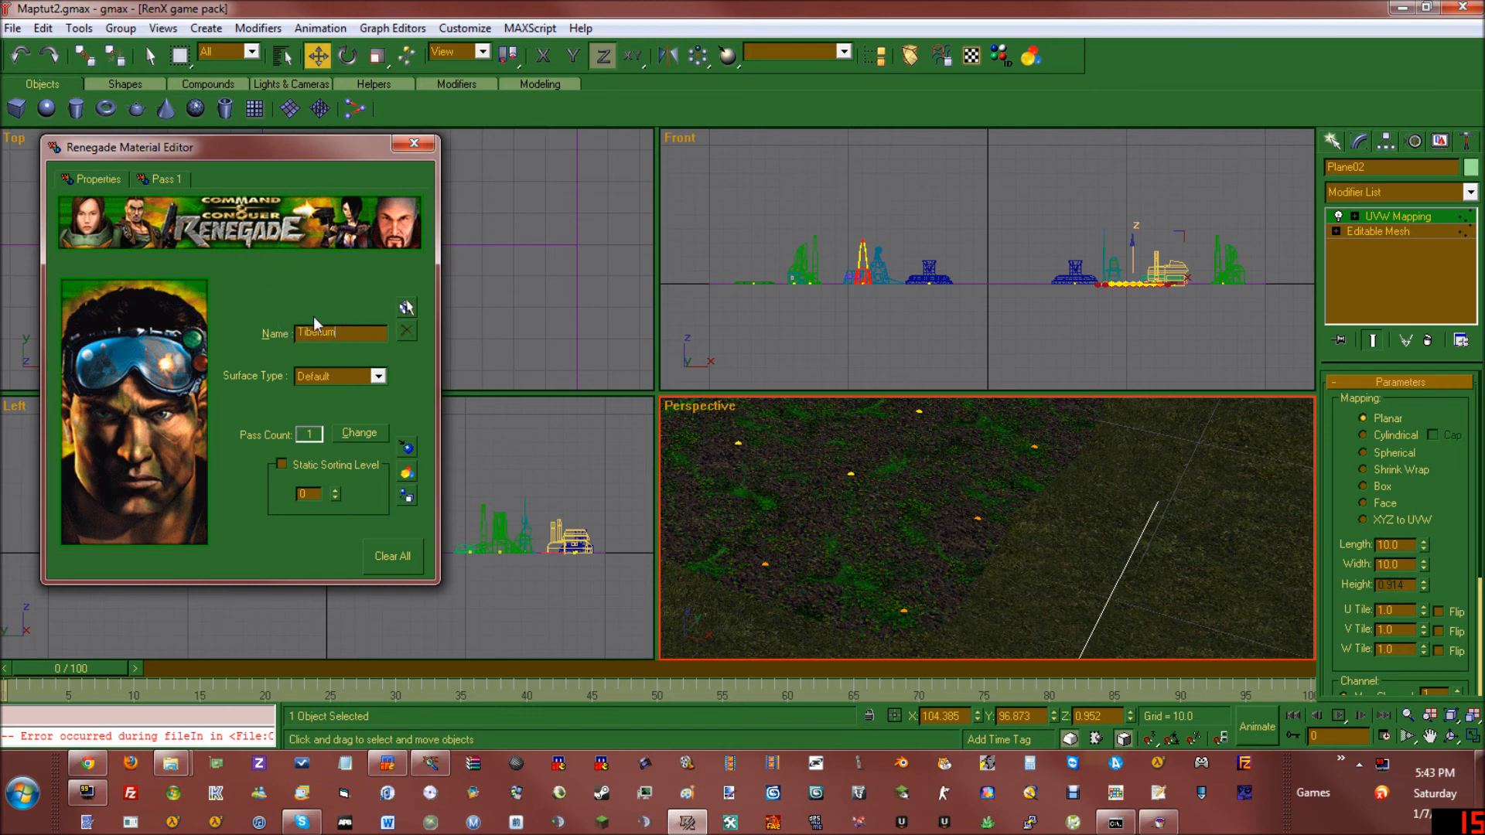
left_click(364, 381)
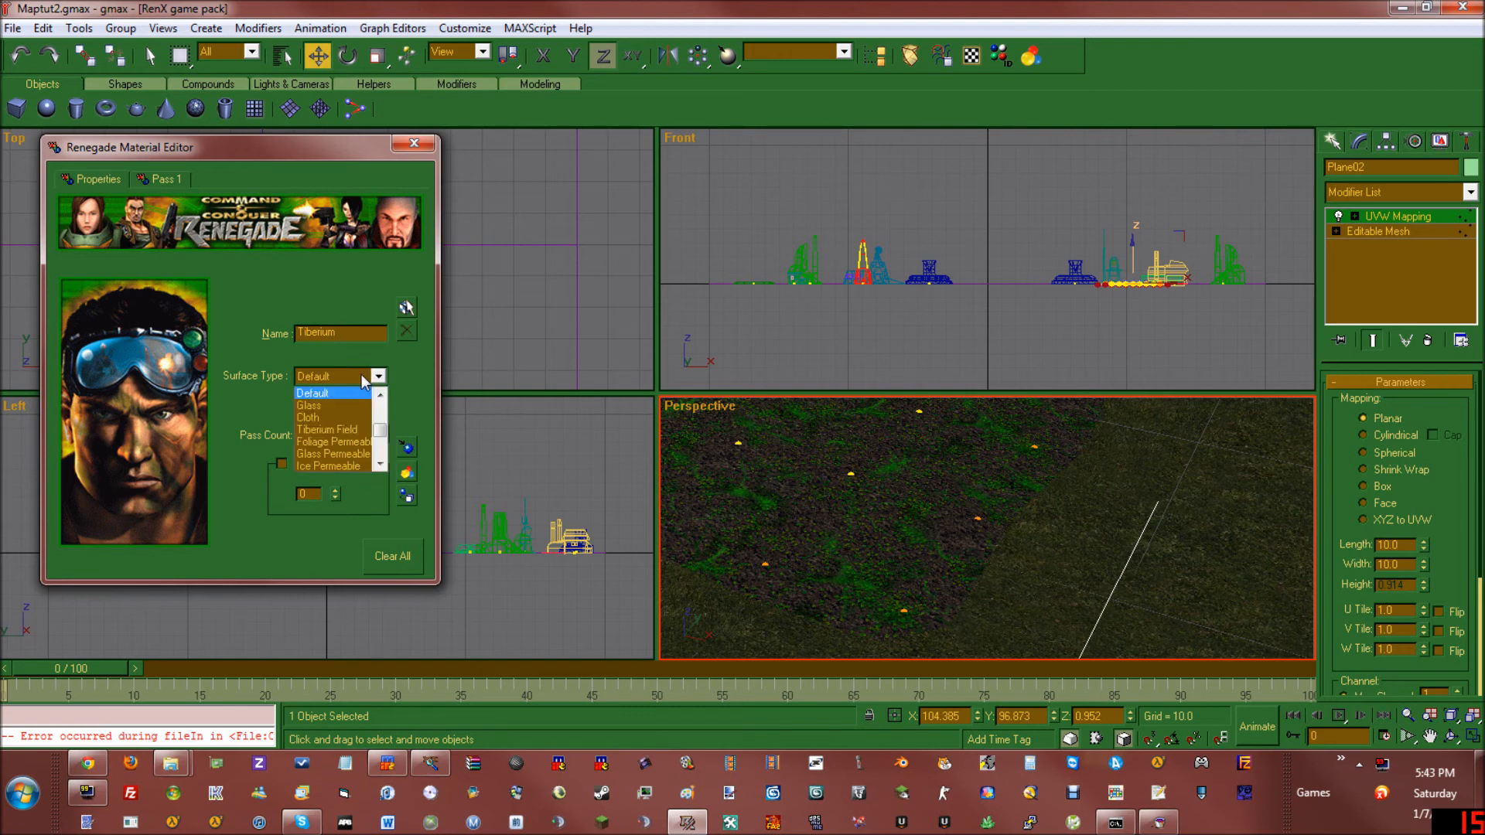
left_click(361, 430)
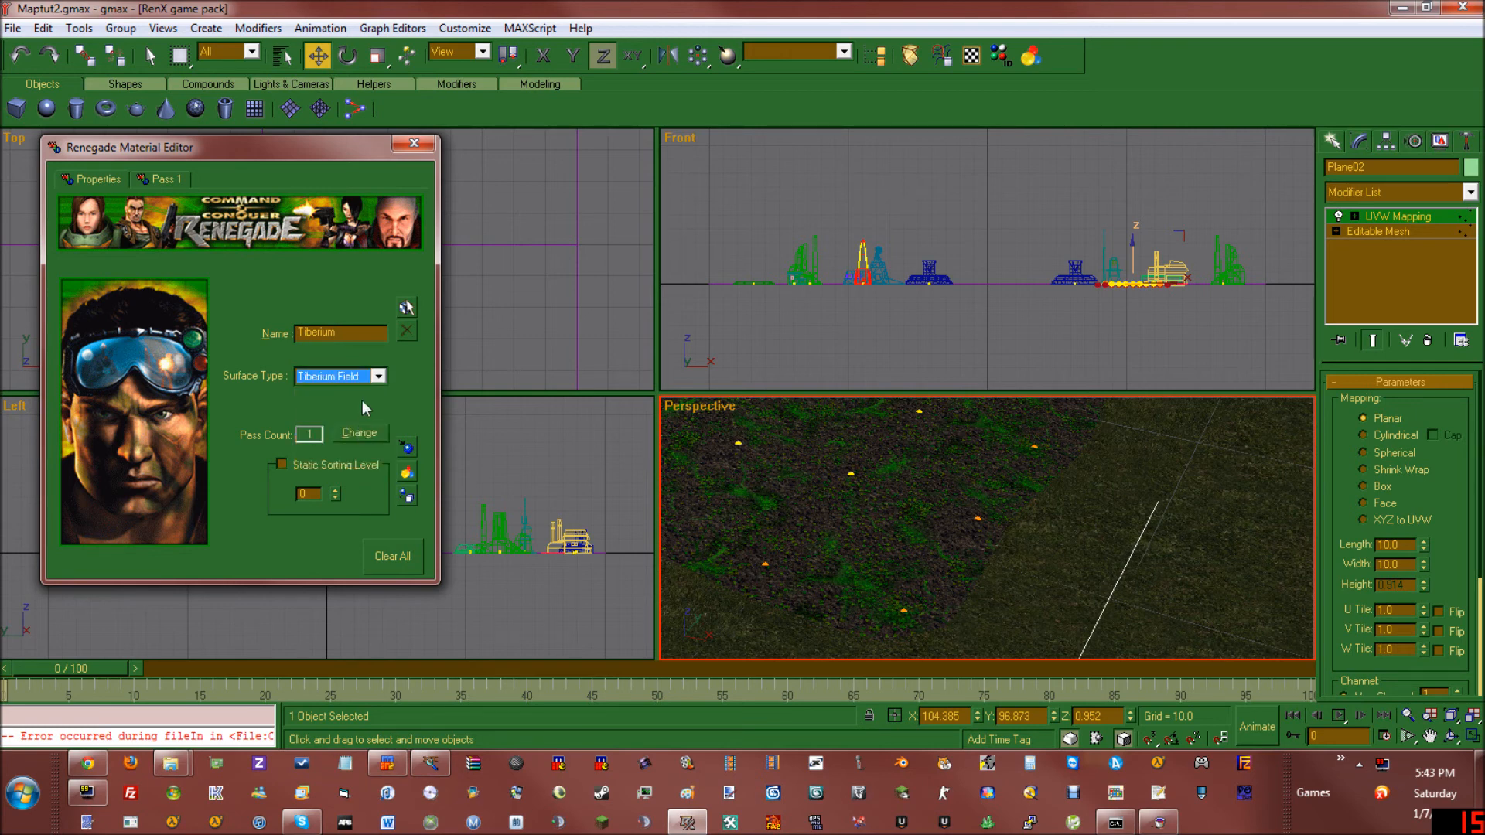
left_click(317, 377)
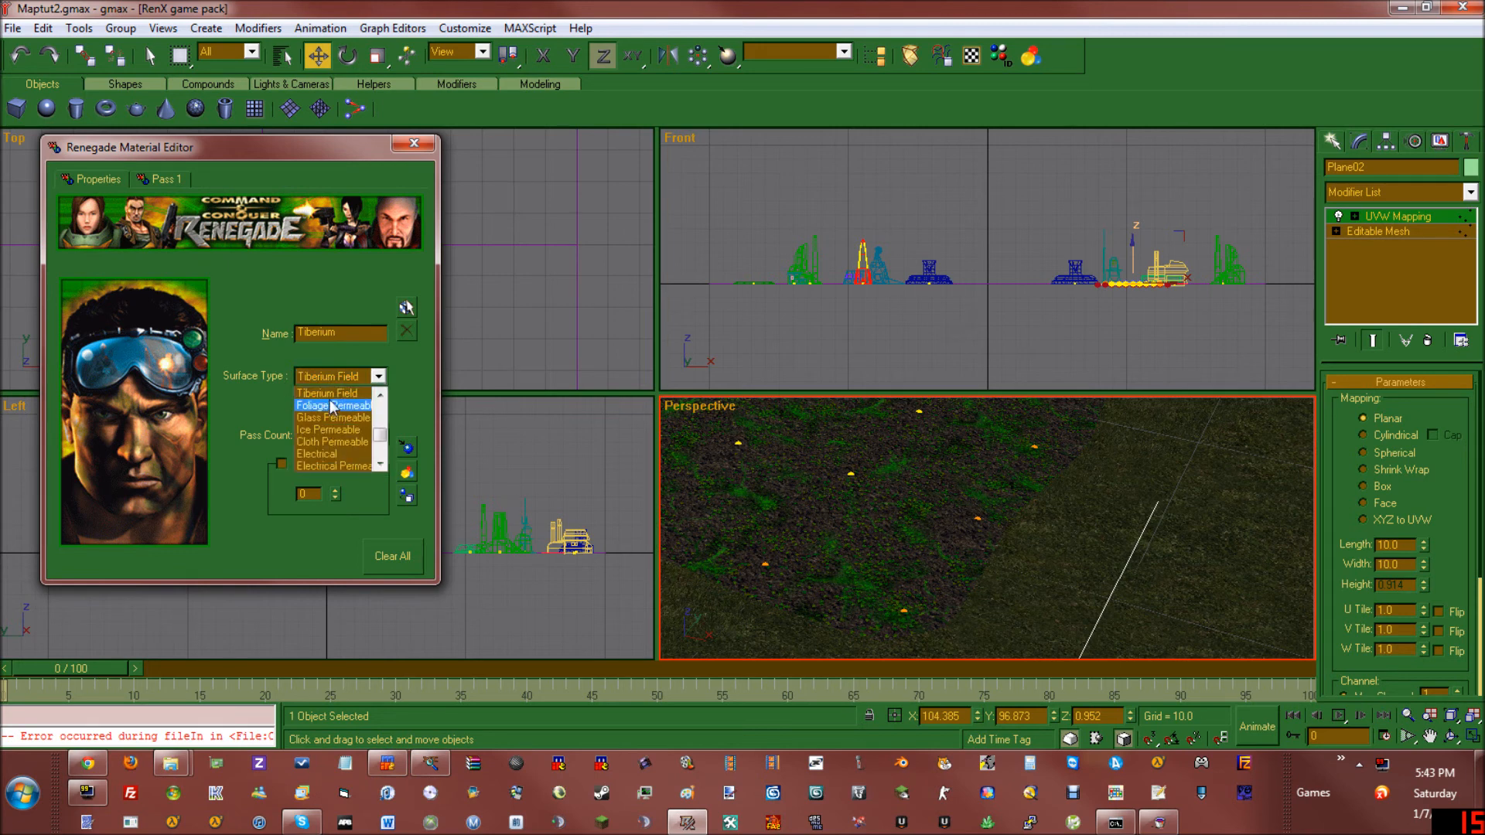
left_click(333, 394)
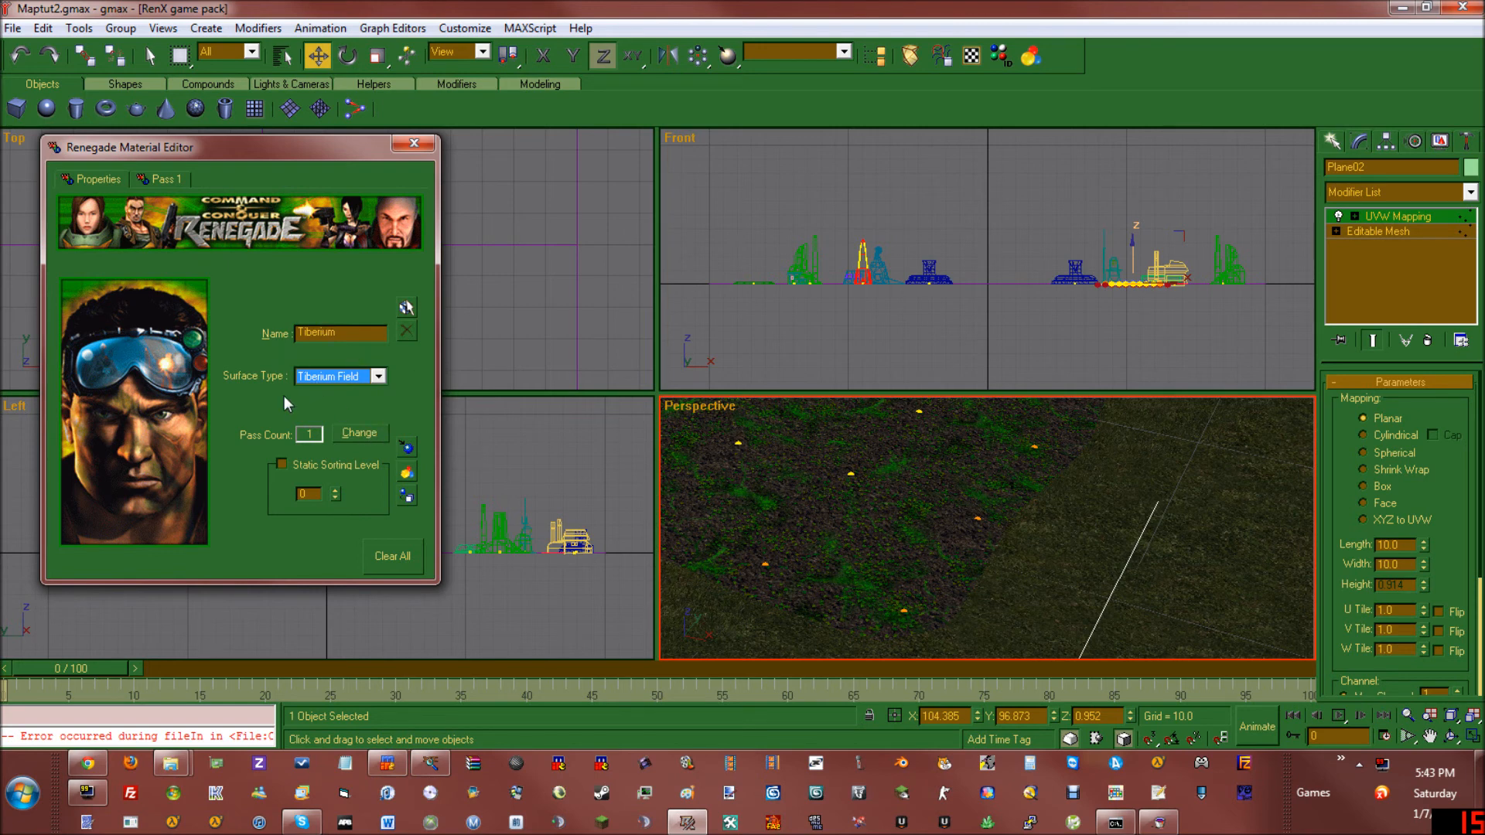
left_click(331, 383)
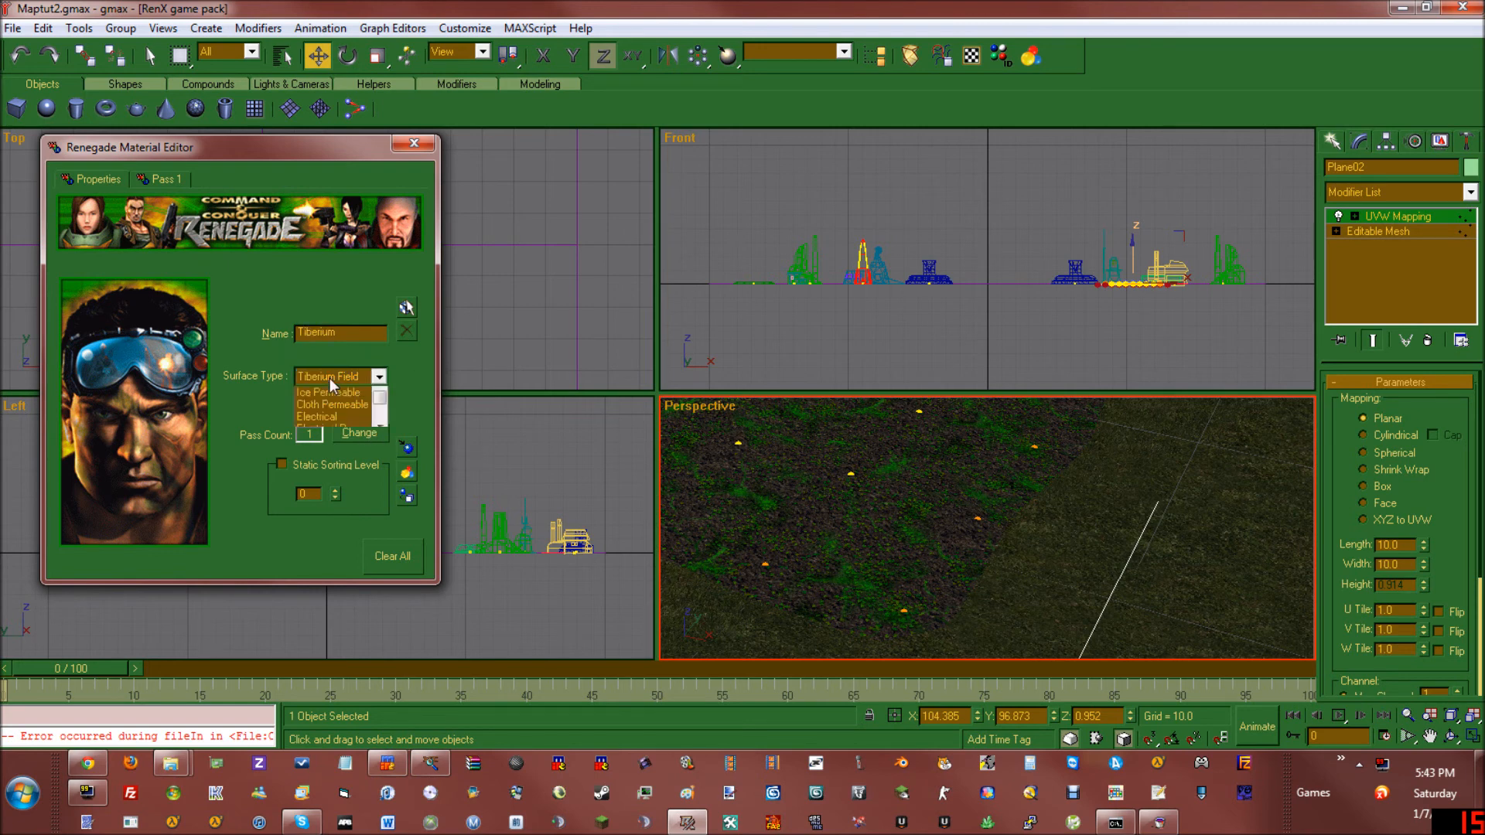
left_click(409, 374)
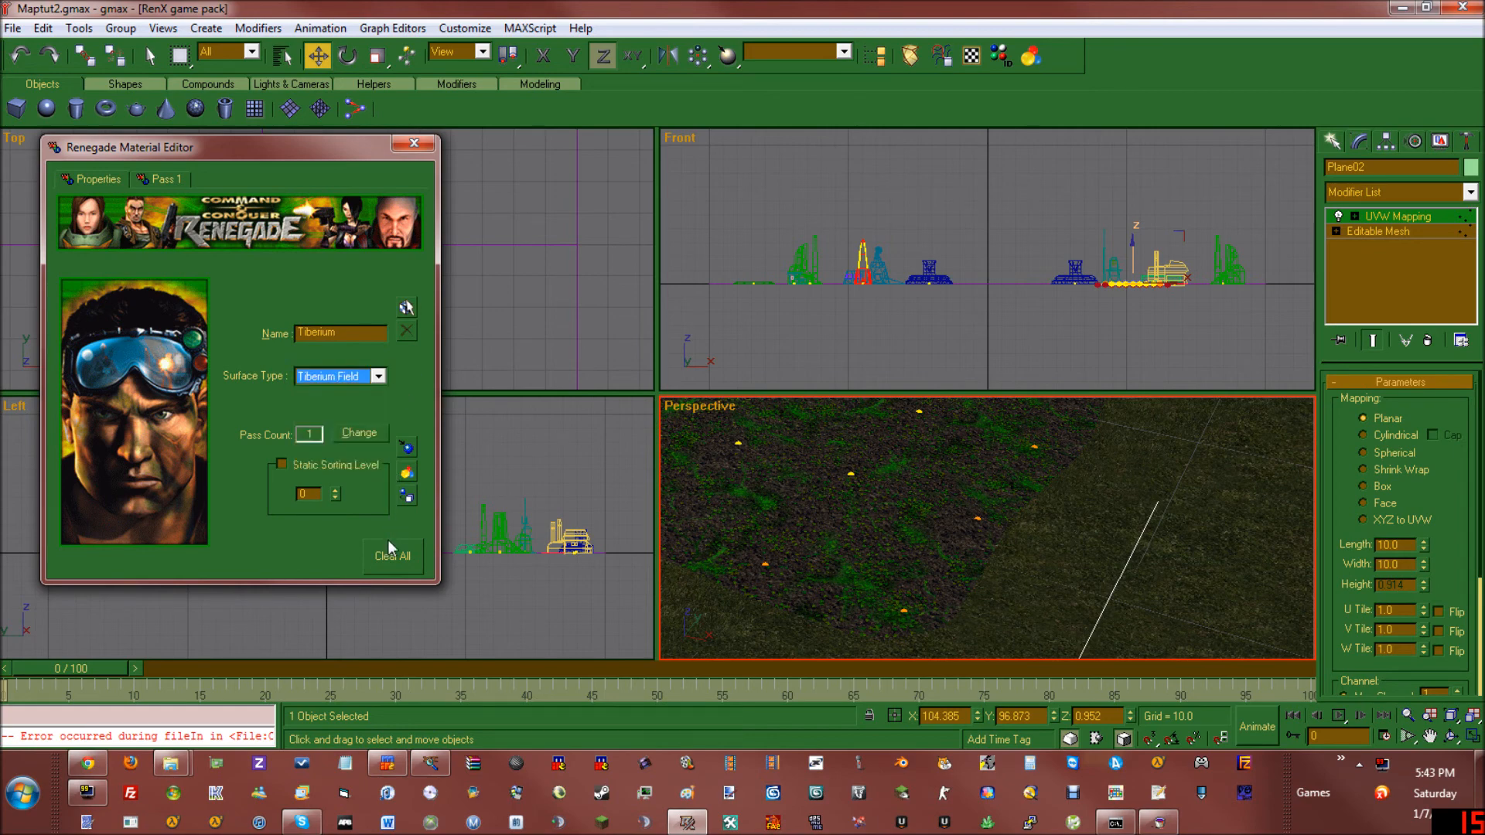
left_click(415, 144)
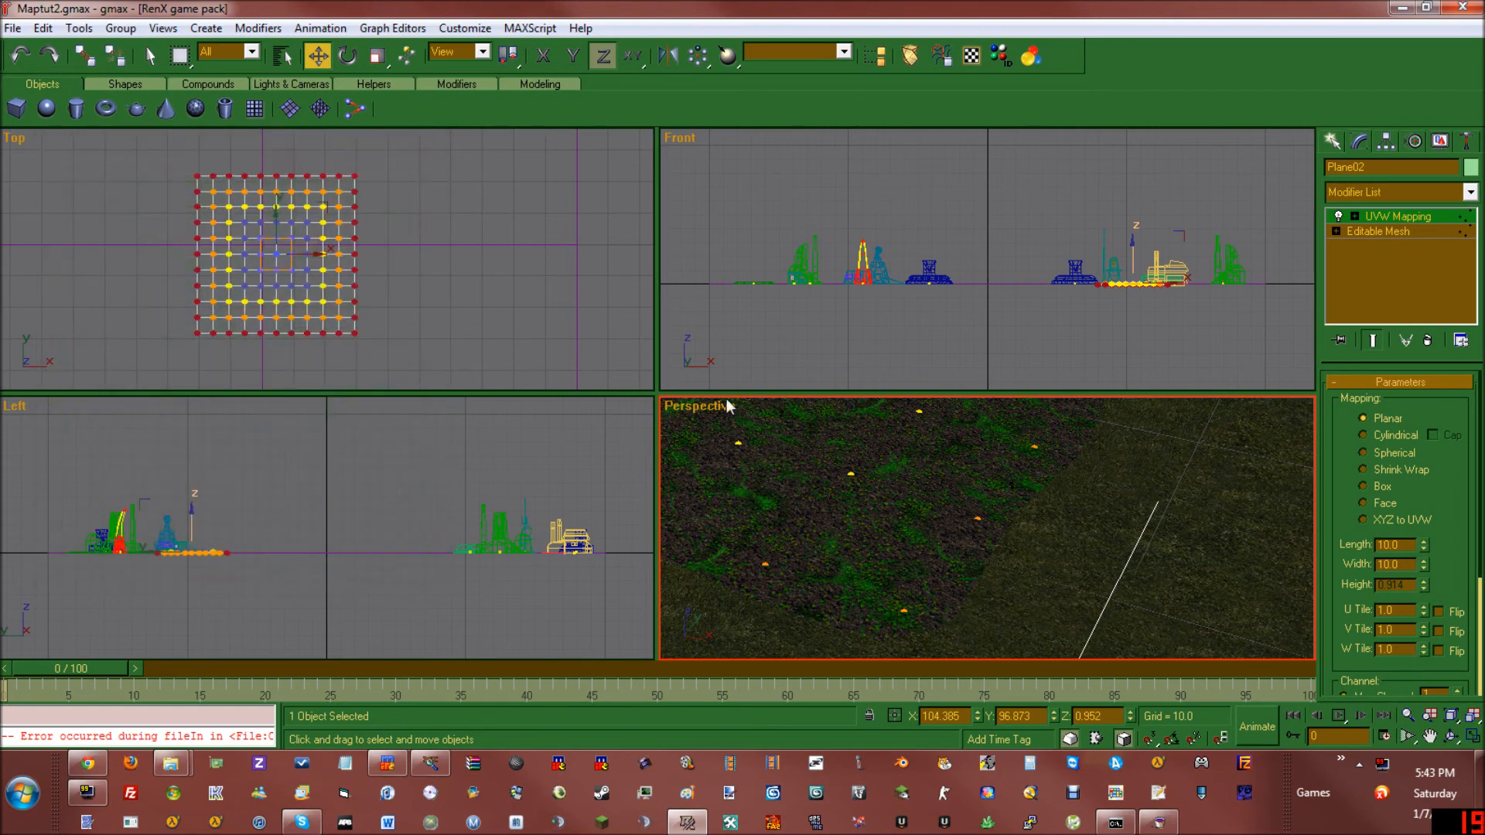
Step: Deselect the tiberium plane, reselect it in the Top view and leave its modifier settings for object creation
scroll(919, 585, "down", 5)
scroll(919, 585, "down", 2)
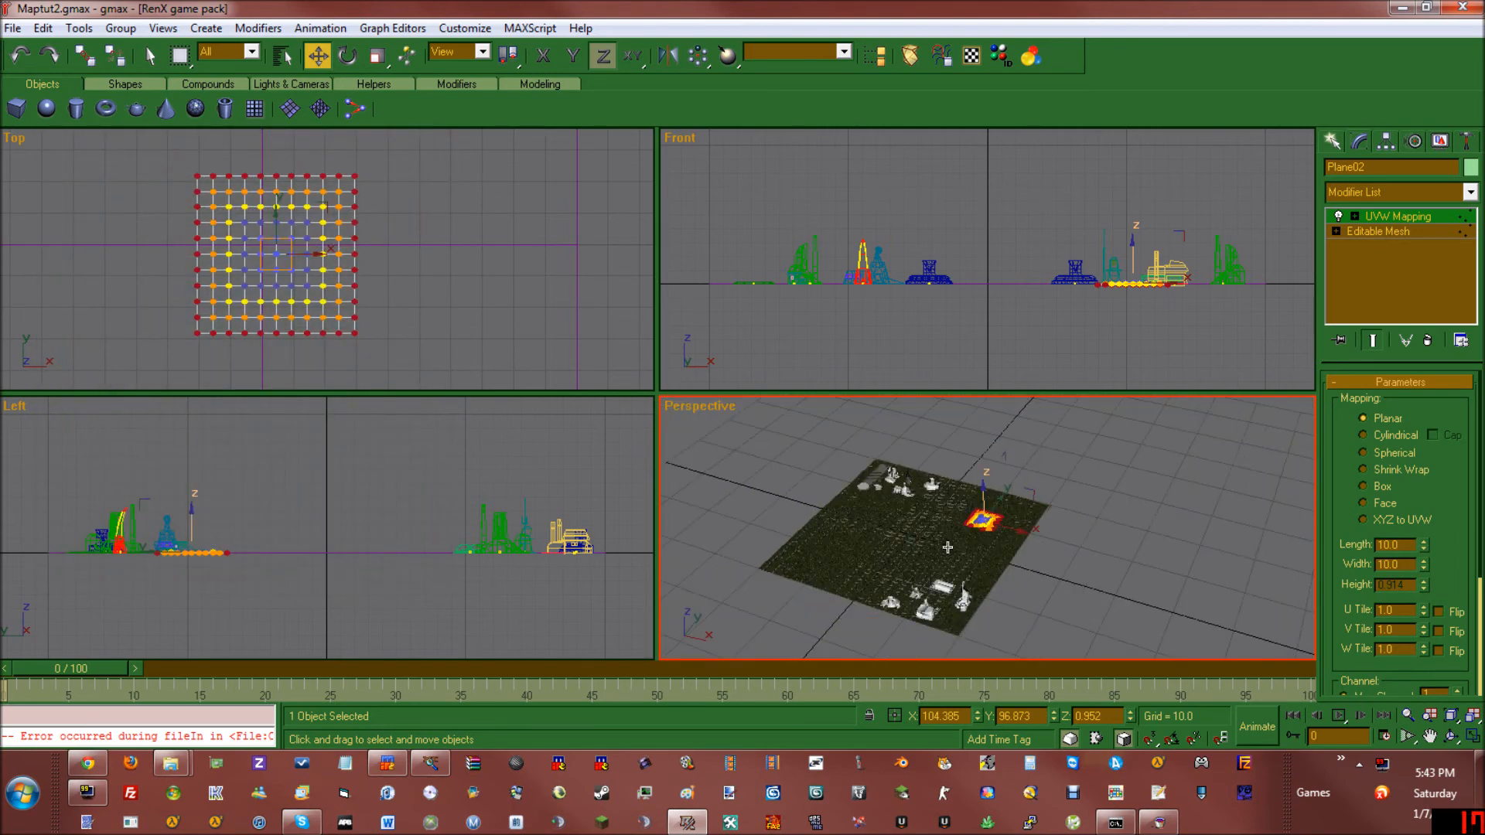
left_click(1092, 416)
scroll(940, 492, "up", 5)
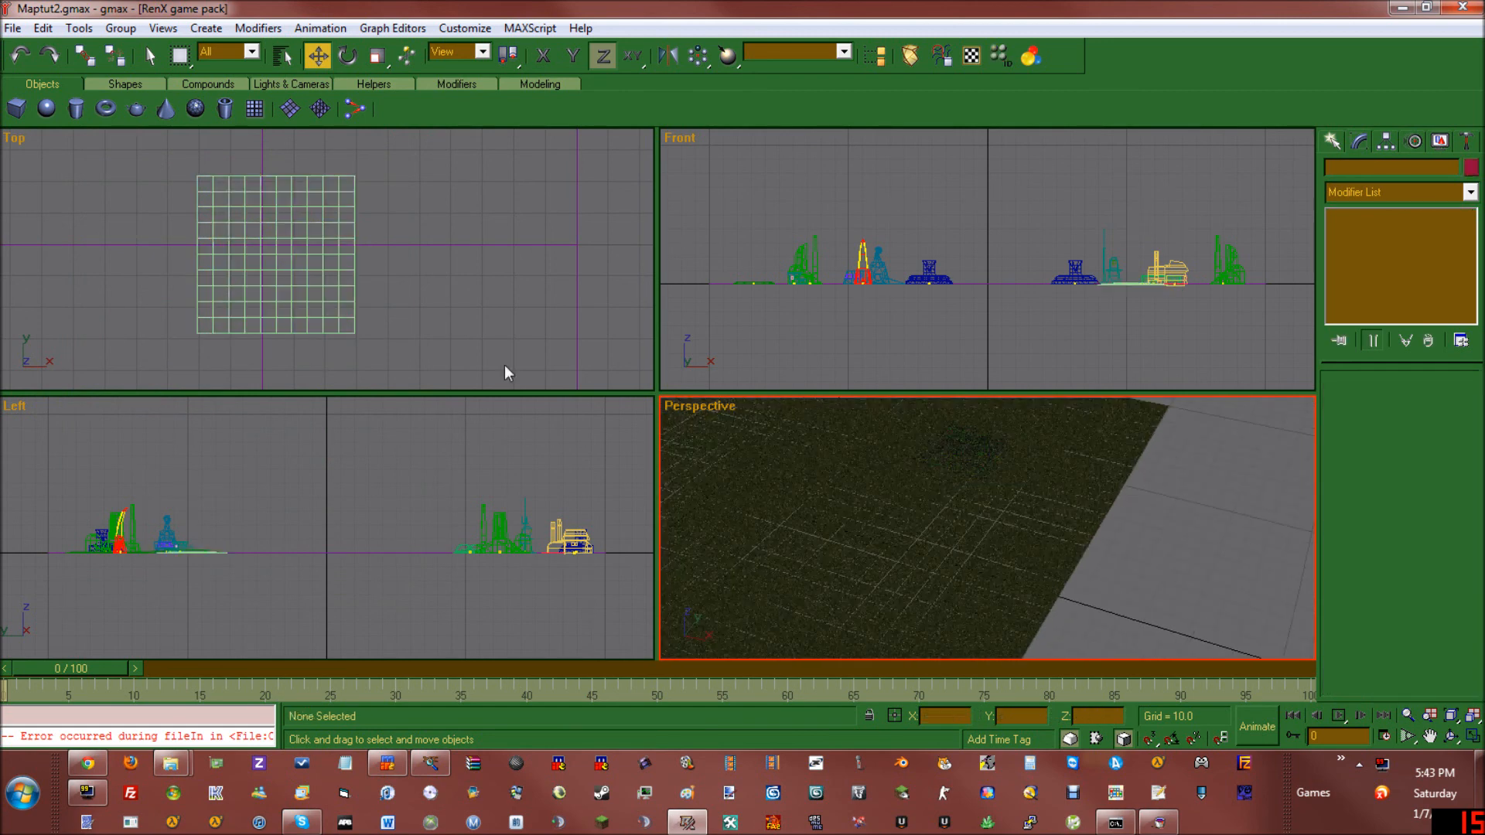
left_click(313, 268)
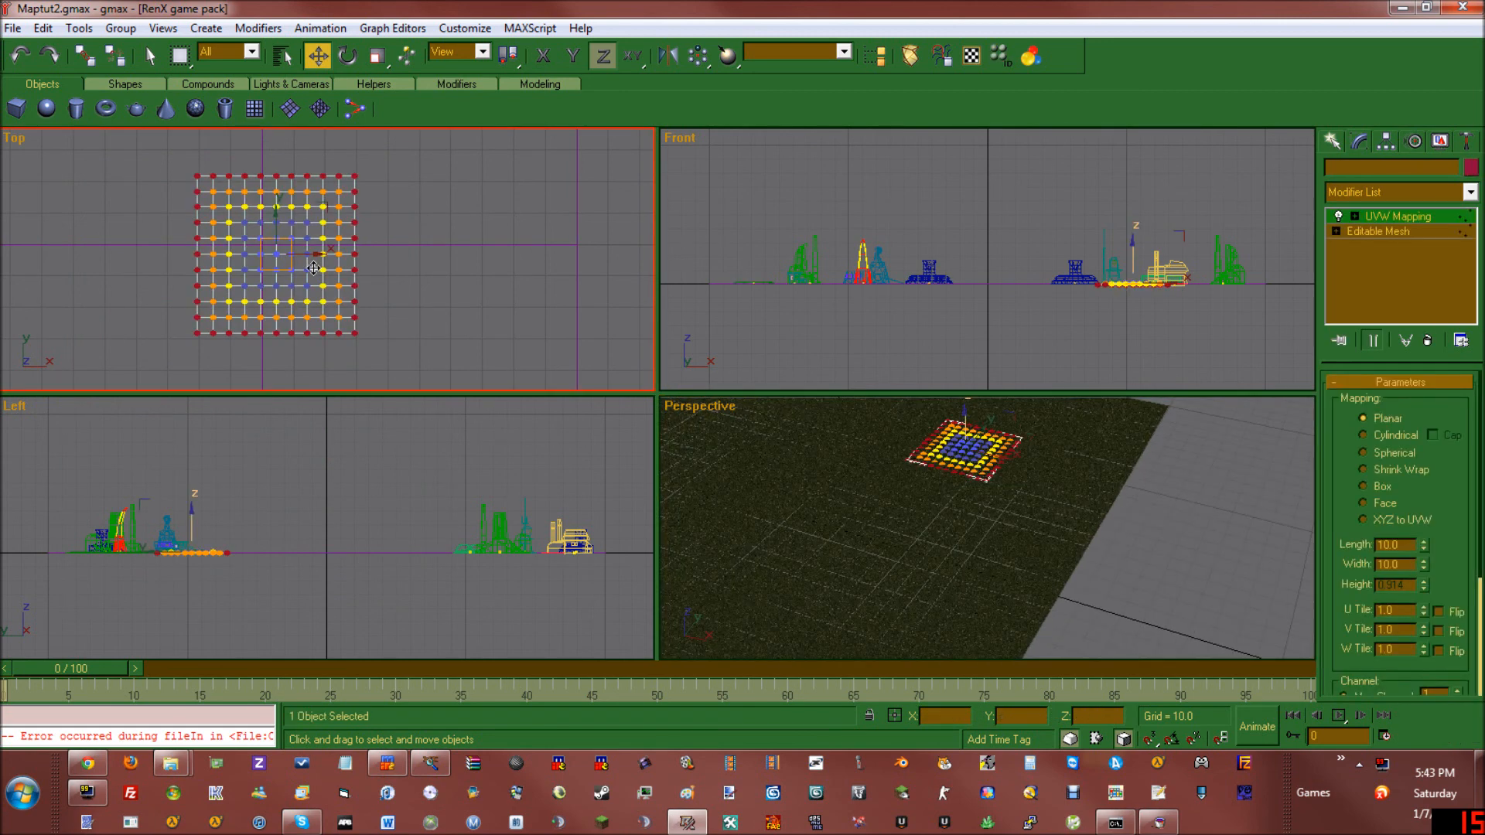
left_click(1332, 142)
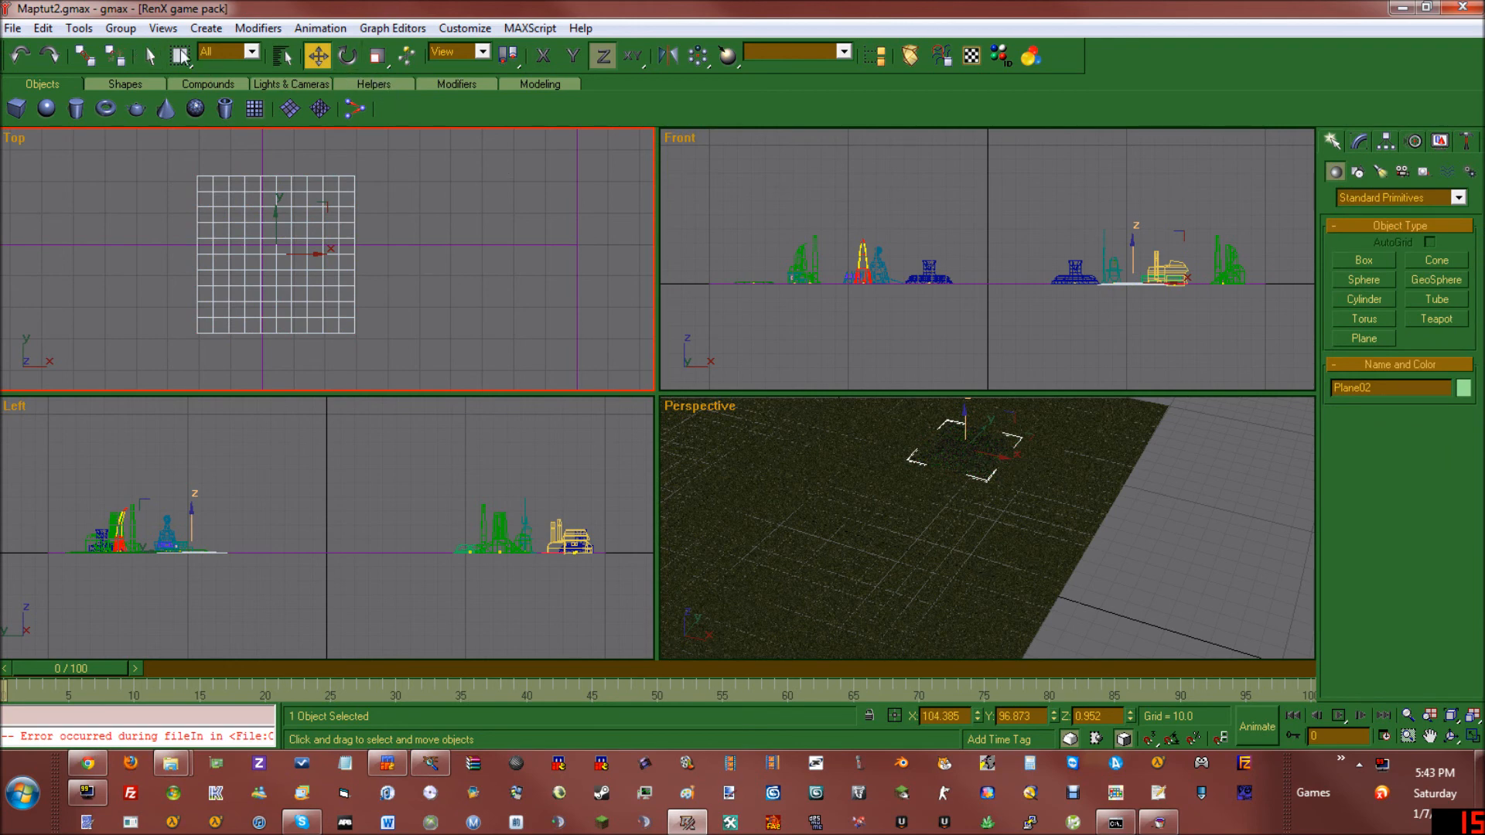
Step: Clone the selected tiberium plane as an independent copy
left_click(81, 29)
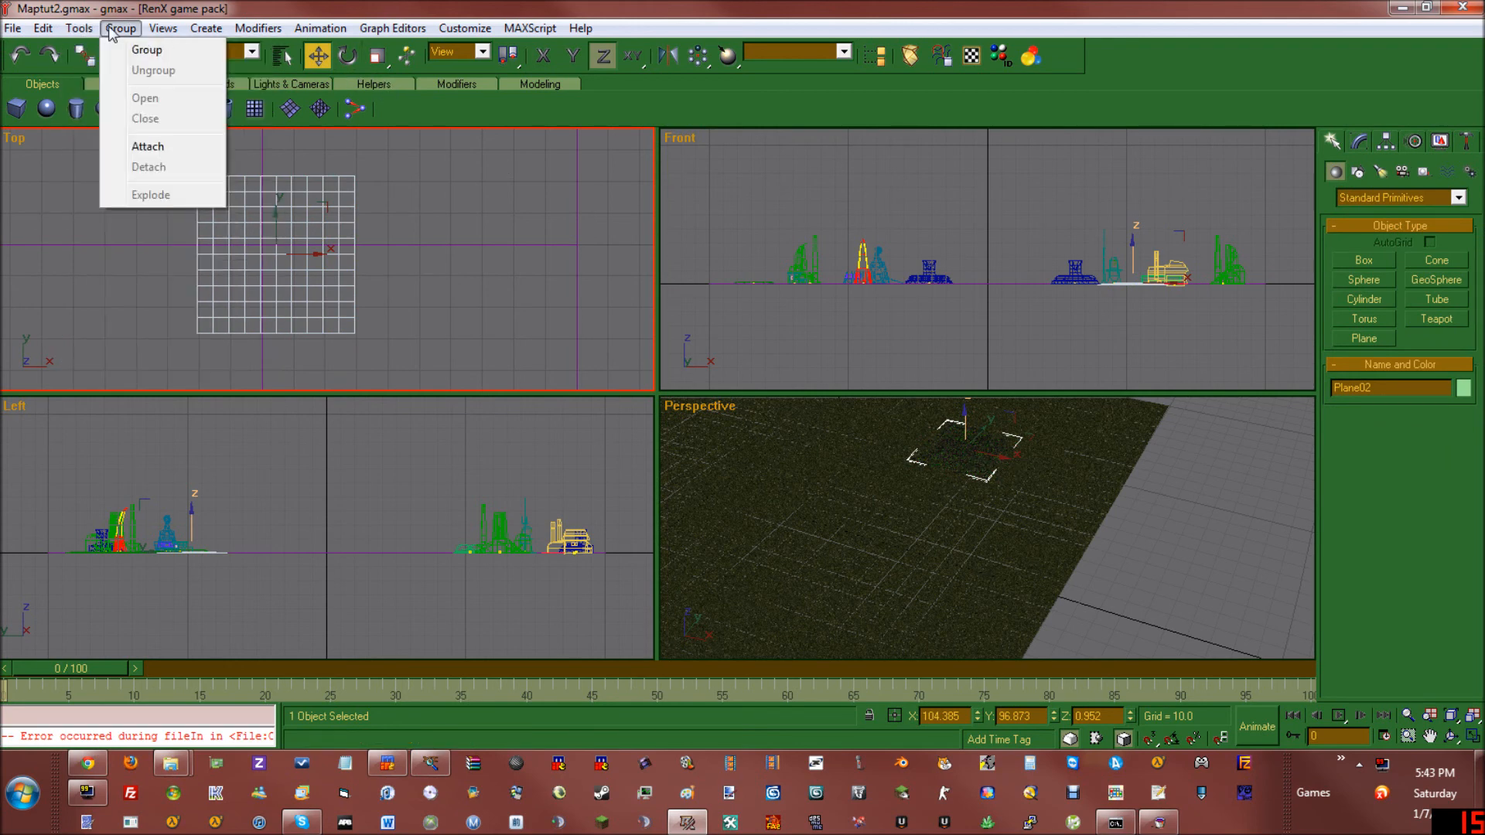
mouse_move(142, 31)
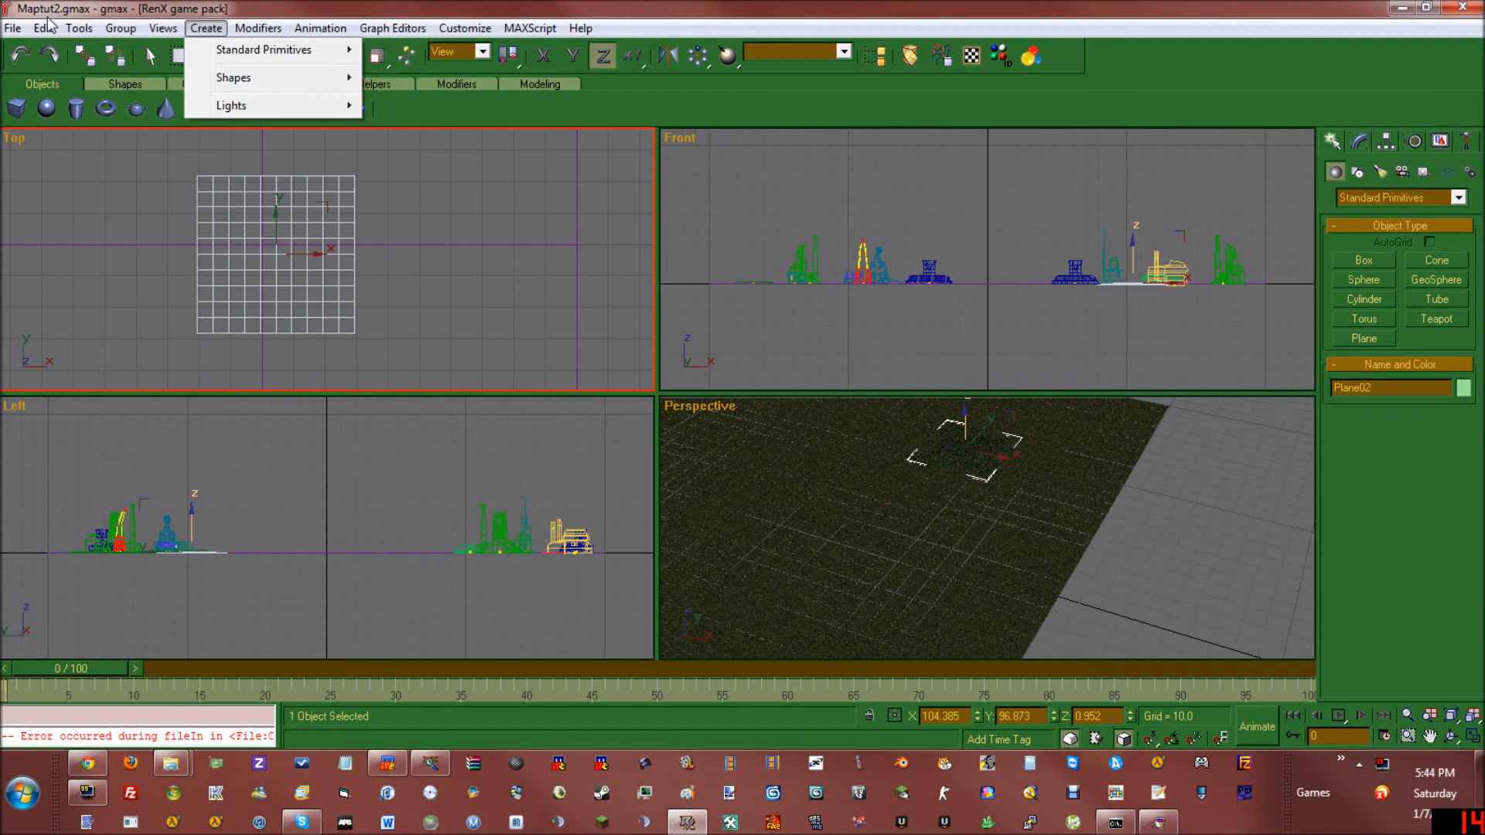
mouse_move(52, 28)
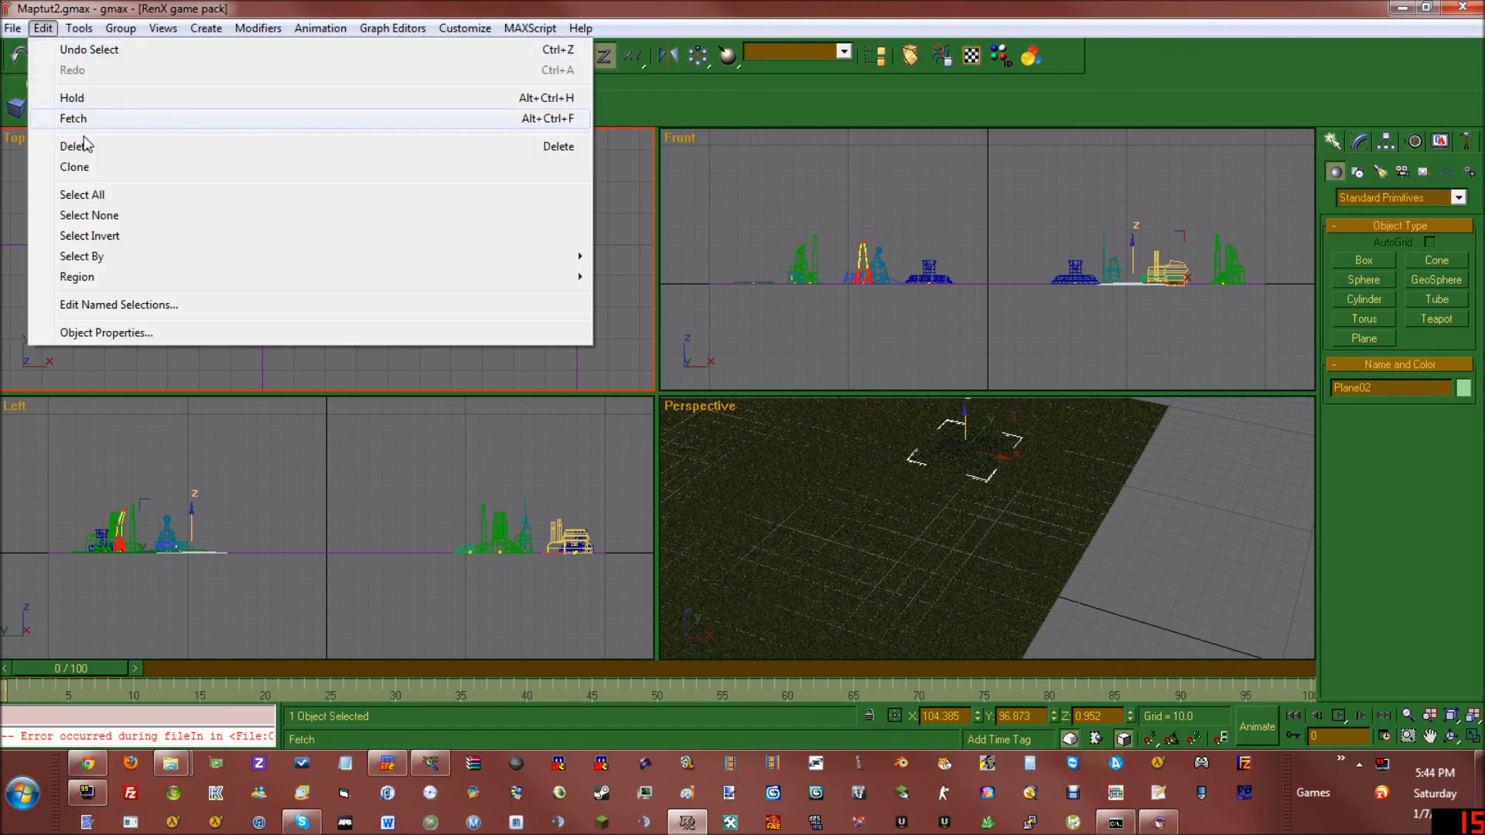
left_click(77, 167)
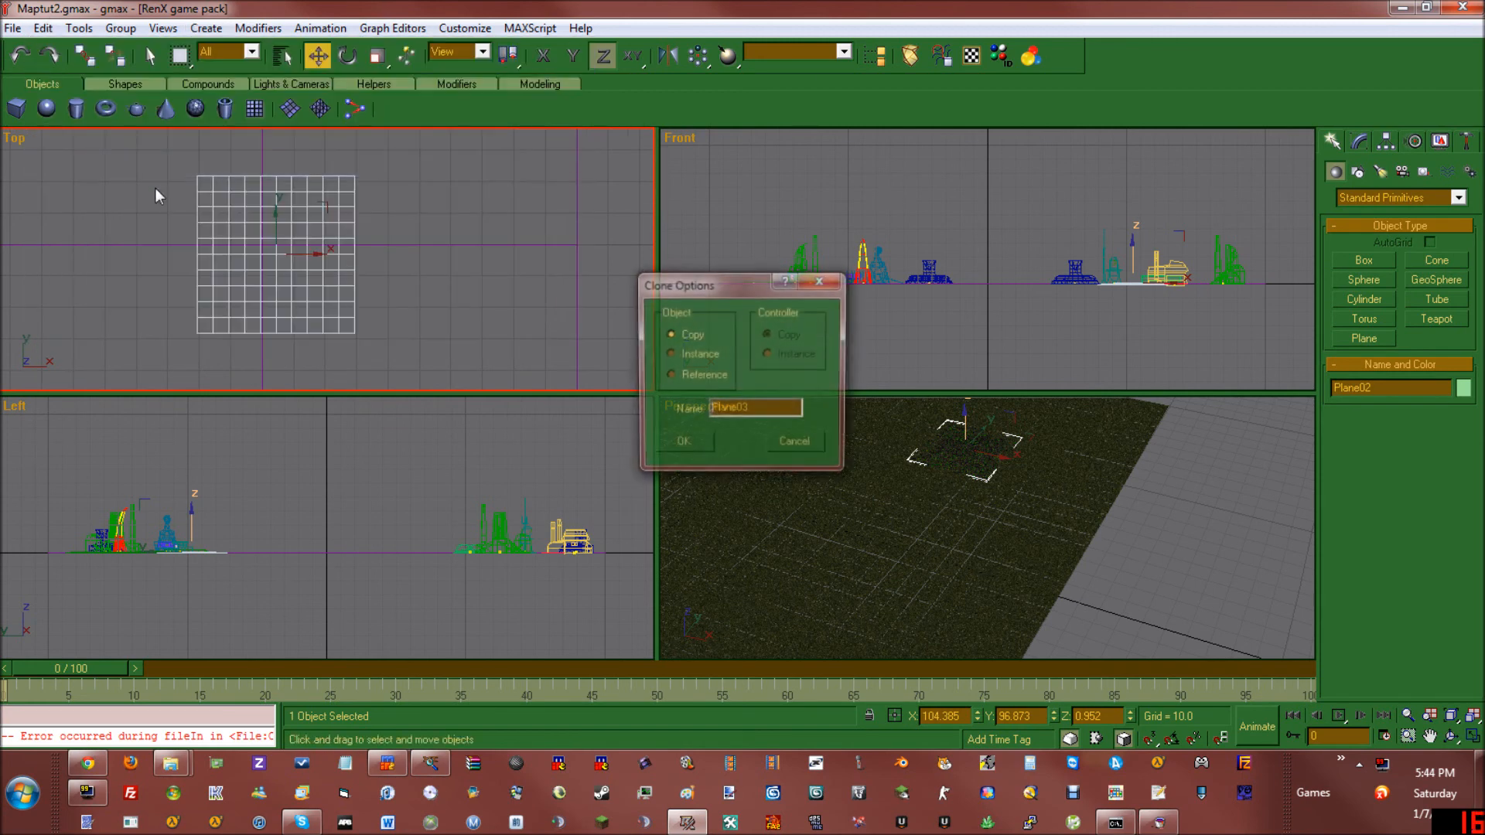
left_click(683, 445)
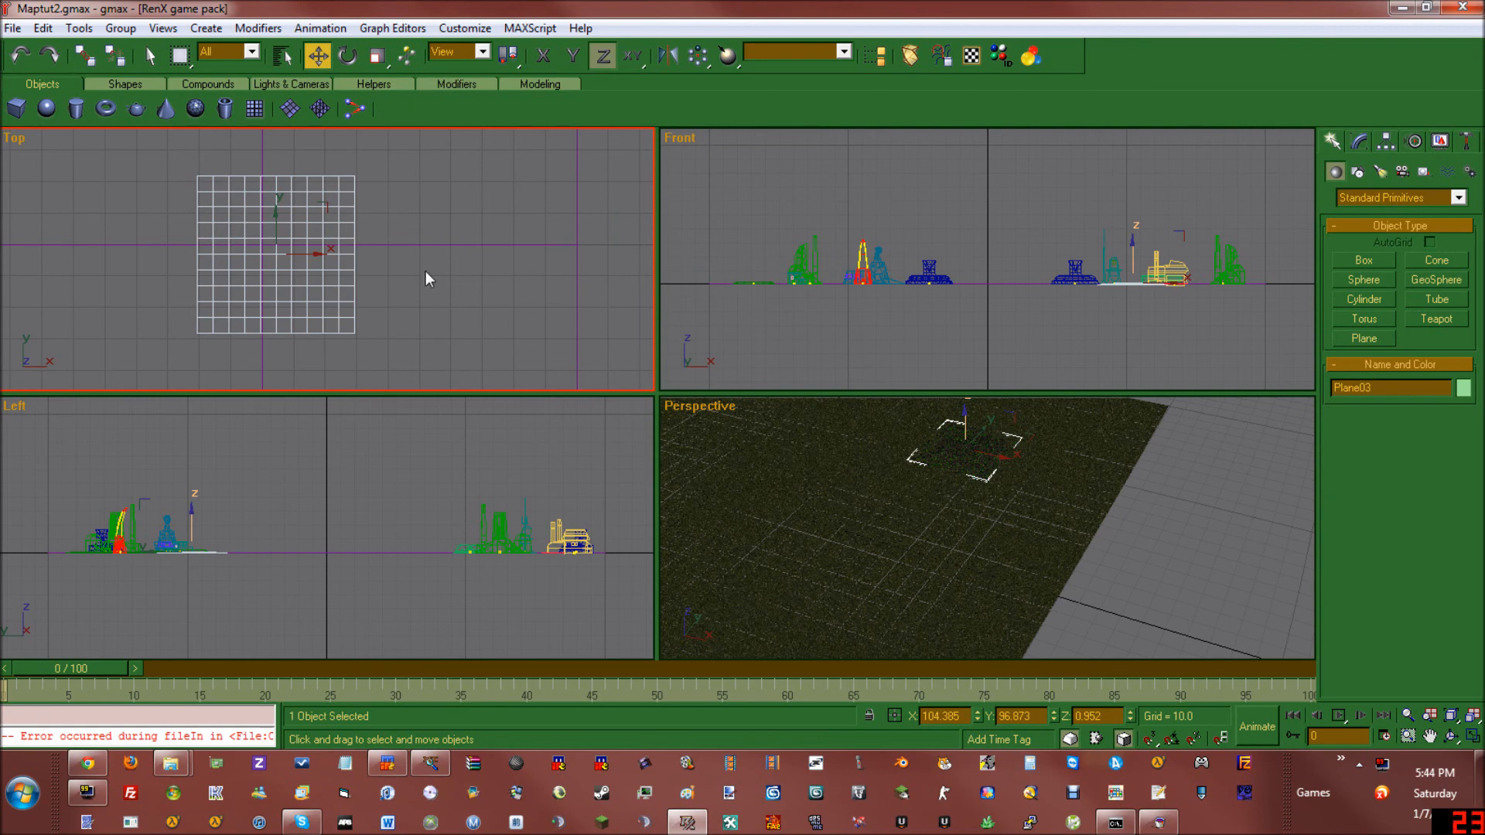
Step: Move the copied plane across the map in the Top view to about X -102, Y -104
left_click_drag(328, 209, 507, 279)
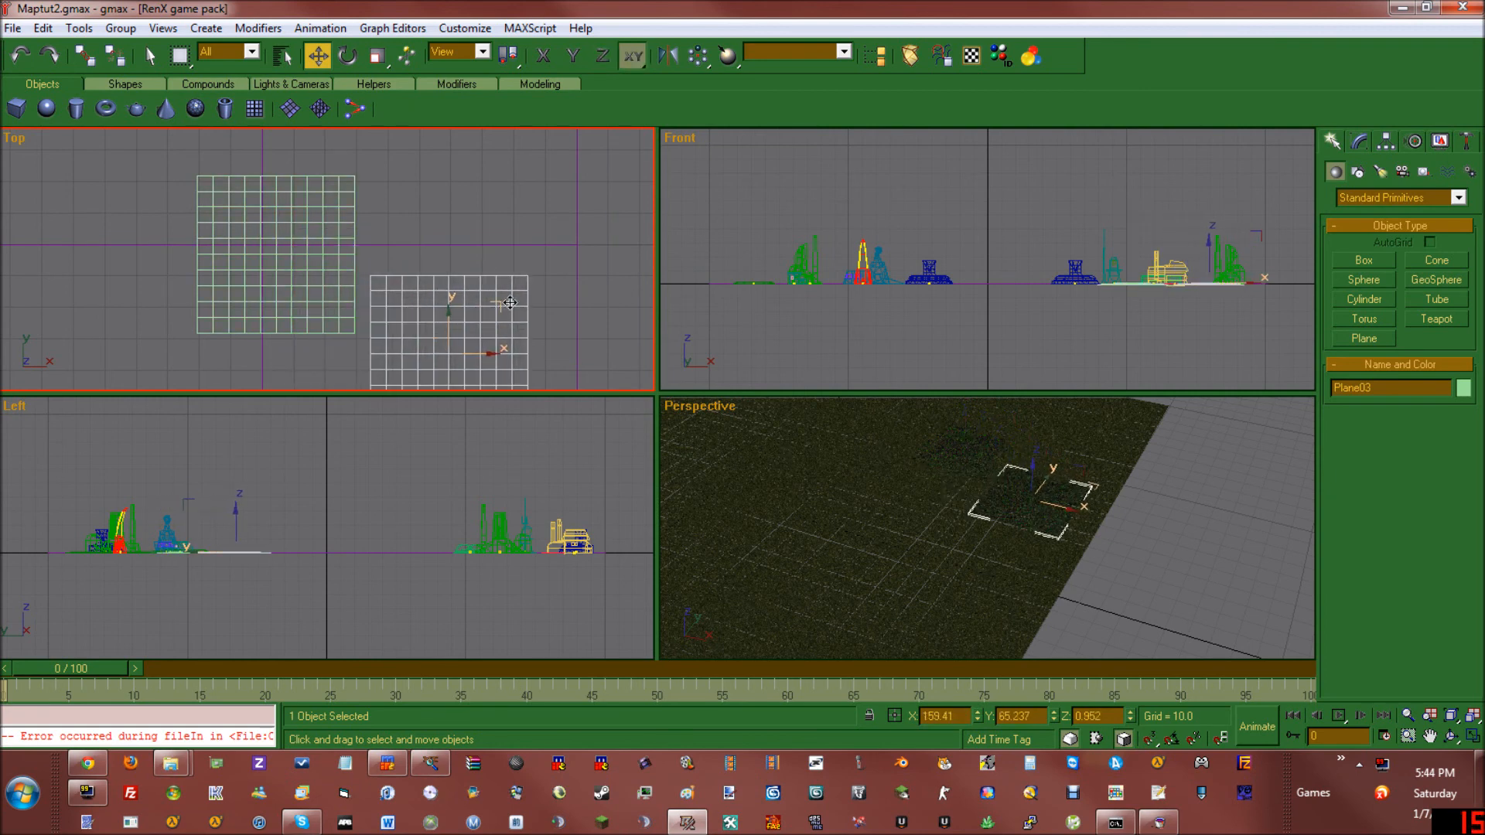
scroll(511, 275, "down", 5)
left_click_drag(550, 242, 499, 277)
scroll(488, 327, "up", 2)
scroll(410, 332, "up", 1)
scroll(345, 333, "down", 1)
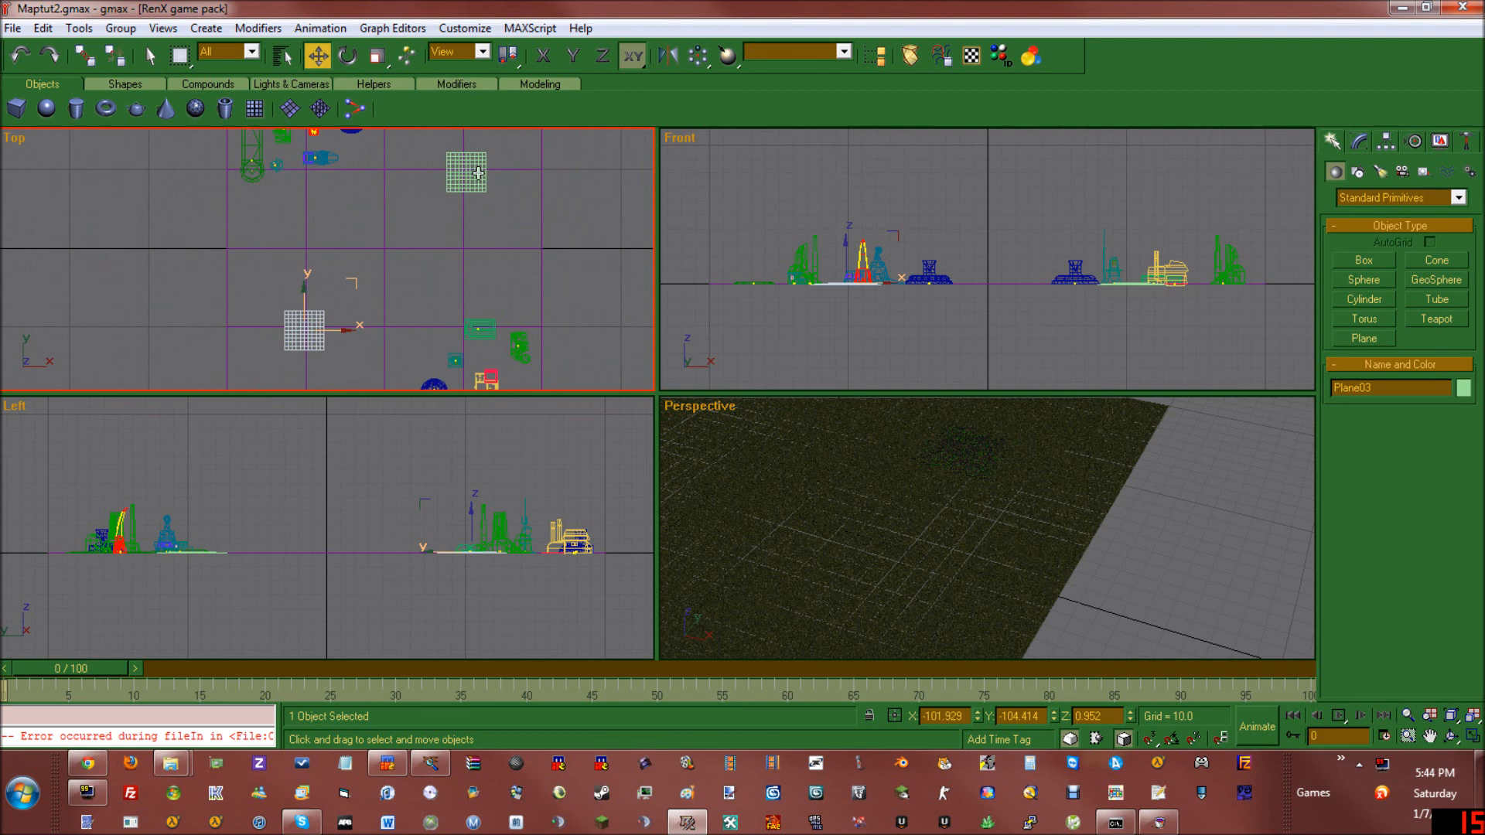
Step: Delete the copied tiberium plane, leaving the original plane on the map
scroll(340, 328, "up", 3)
scroll(340, 329, "down", 2)
scroll(334, 325, "up", 2)
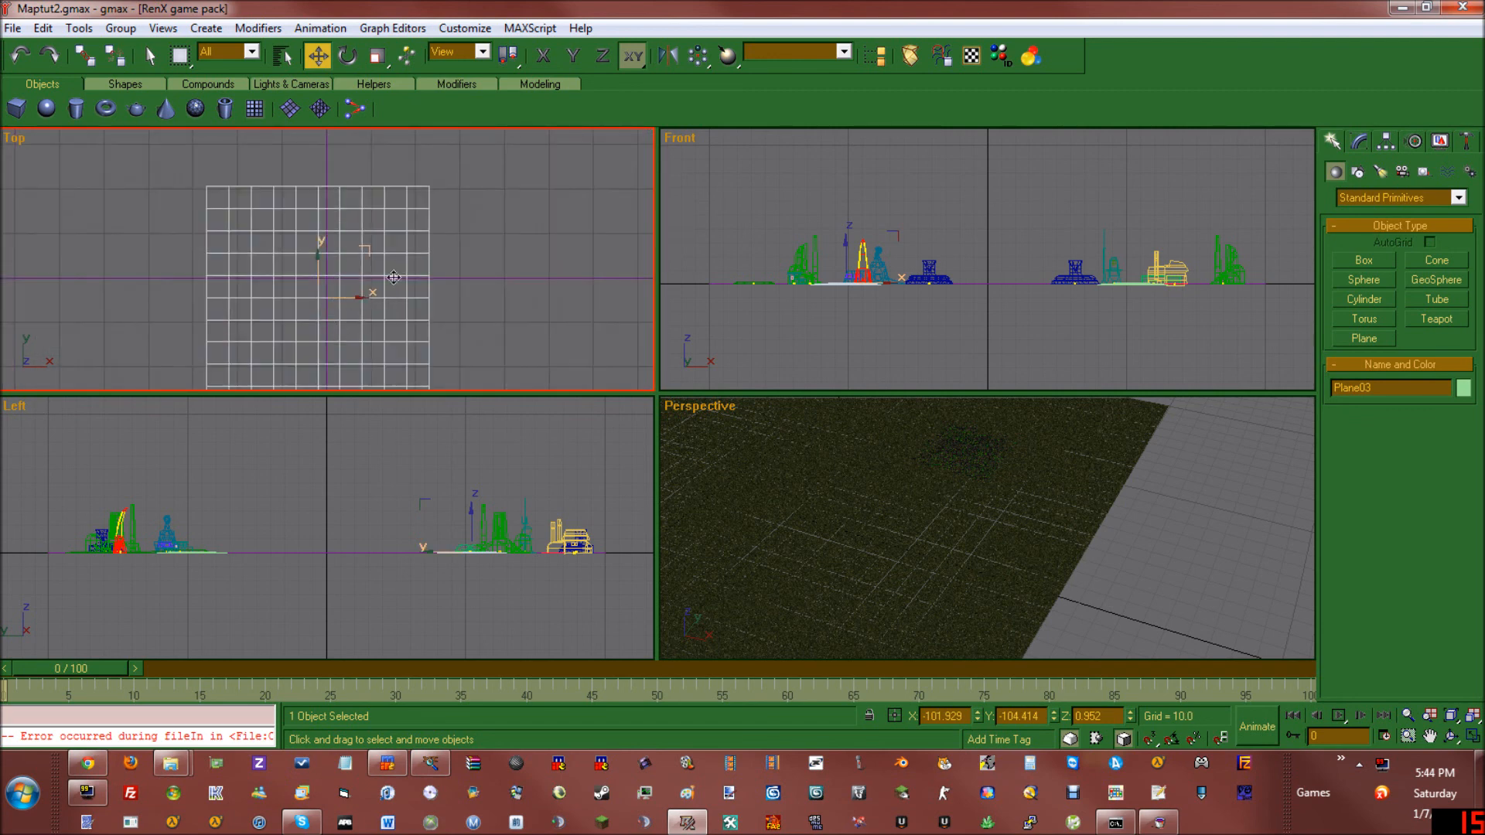
key("Delete")
scroll(404, 288, "down", 4)
scroll(424, 284, "down", 1)
scroll(422, 275, "up", 1)
scroll(397, 271, "up", 5)
scroll(340, 262, "down", 3)
scroll(351, 308, "up", 1)
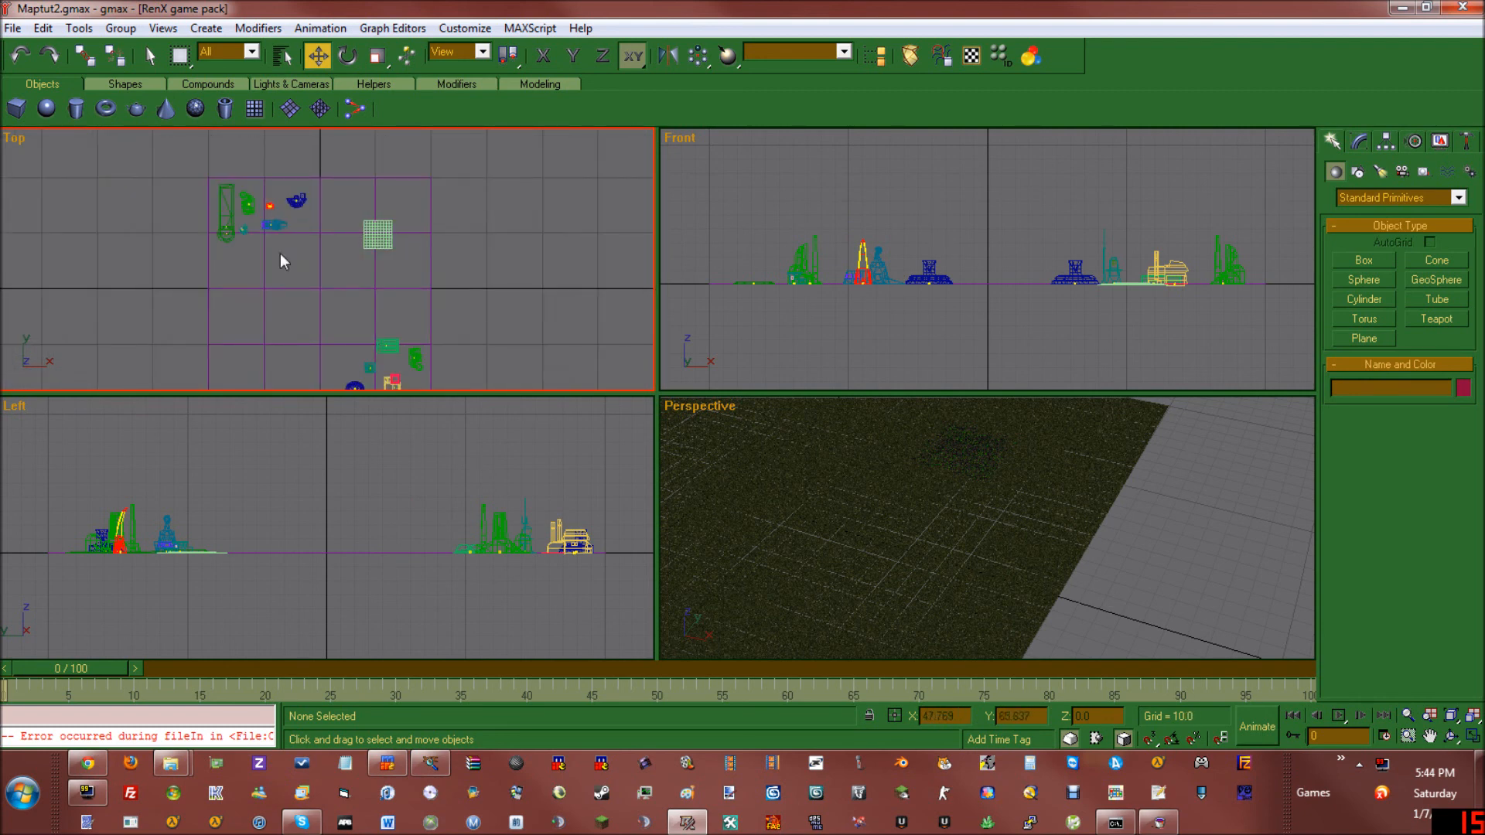
Step: Save the map scene with the finished tiberium field
key("ctrl+s")
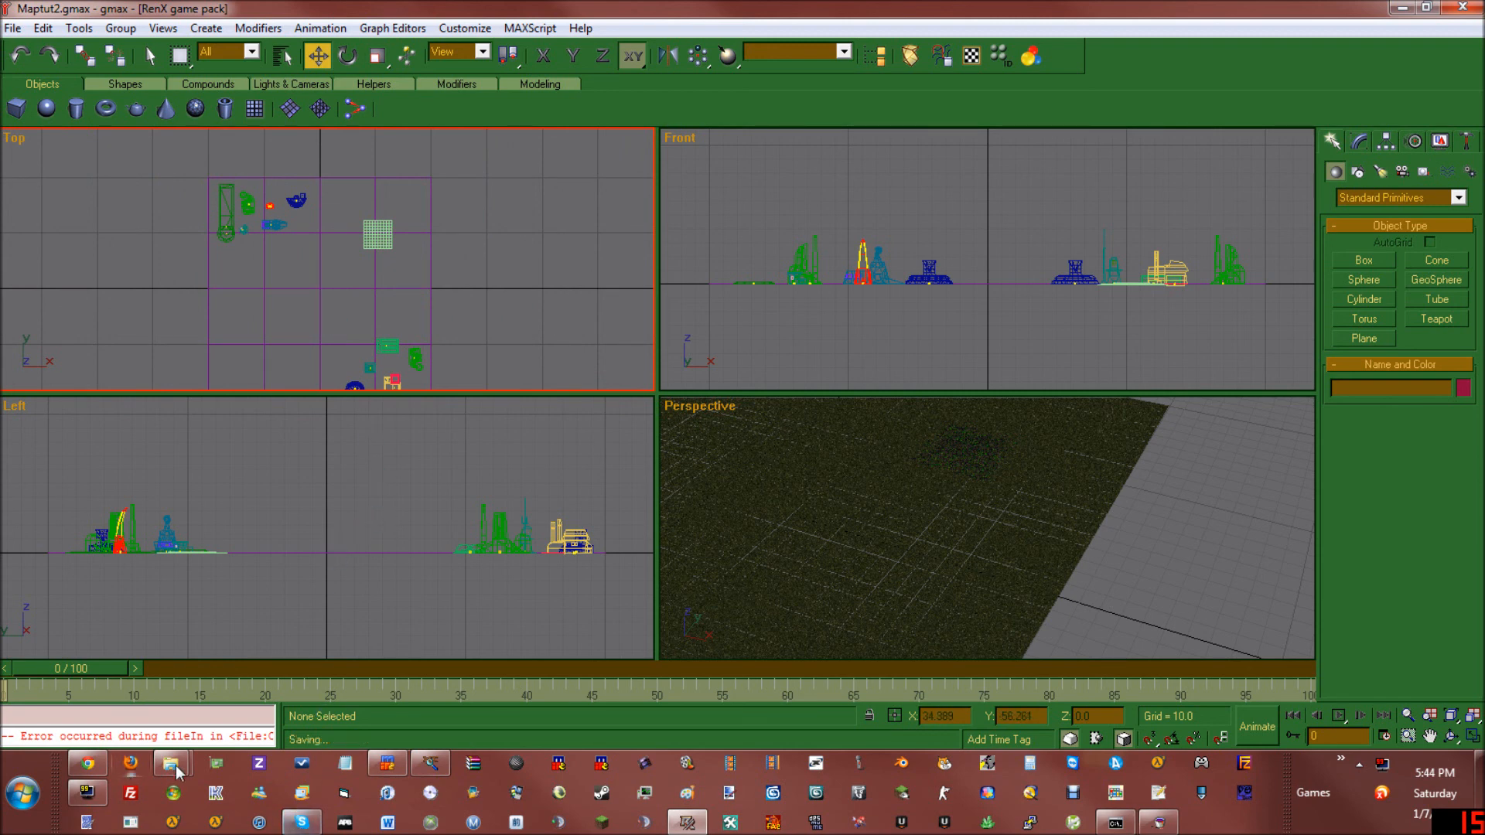
Step: Switch to TeamSpeak 3, view the Minecraft and C&C Renegade server tabs, and return to gmax
left_click(1359, 765)
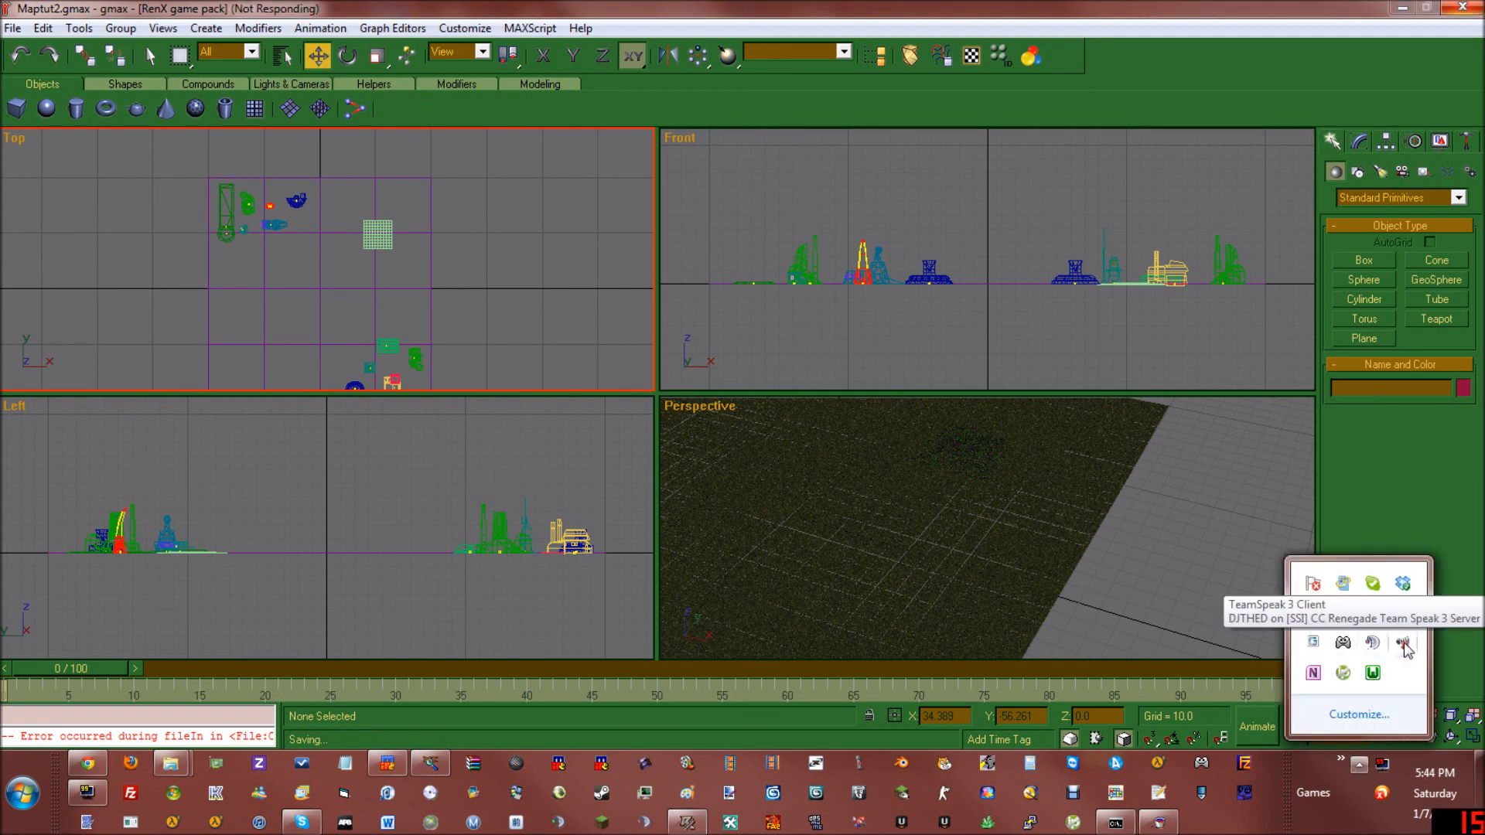
left_click(1402, 642)
left_click(101, 89)
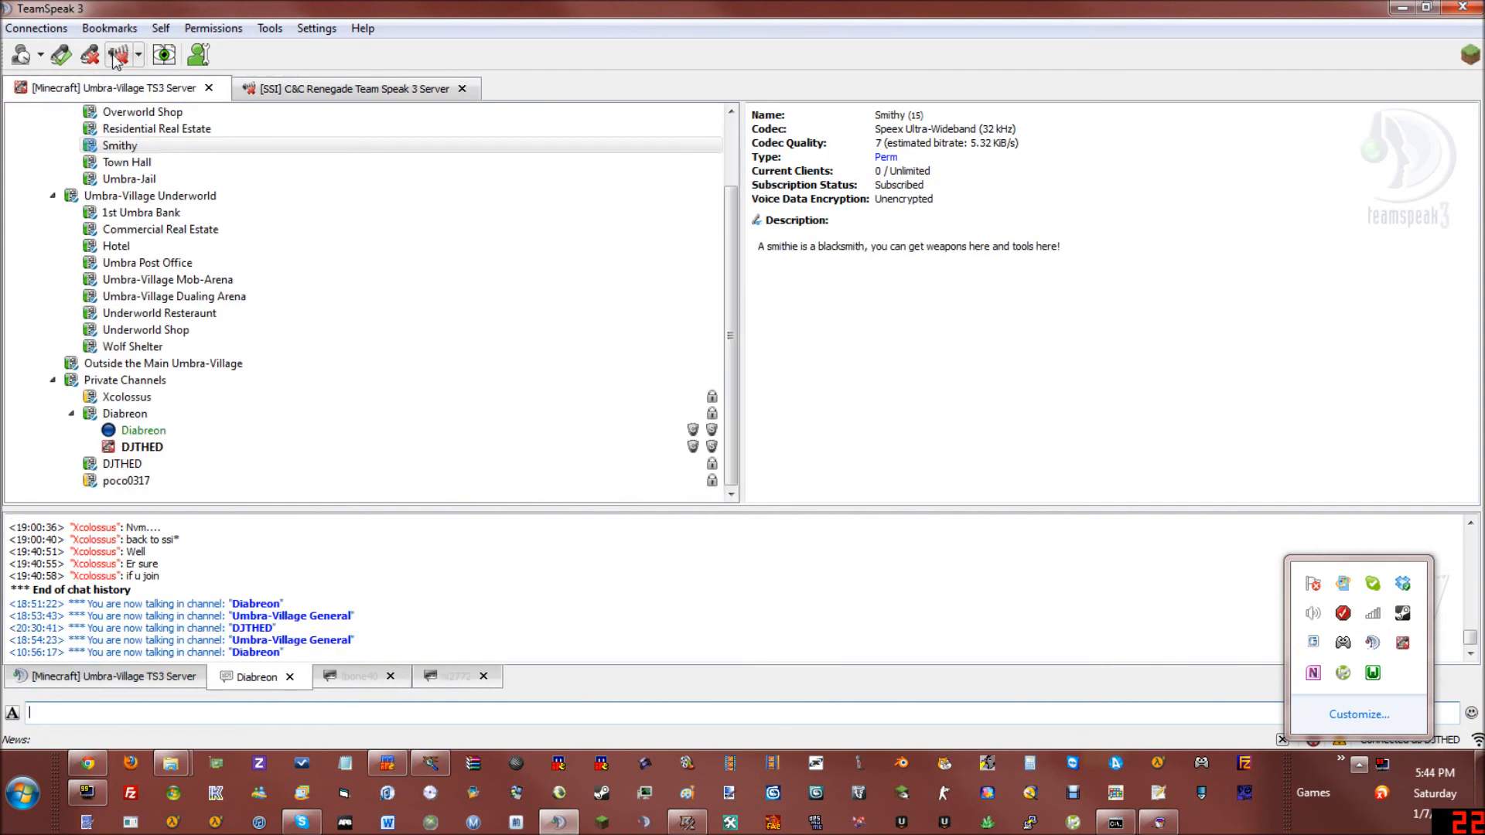
left_click(341, 88)
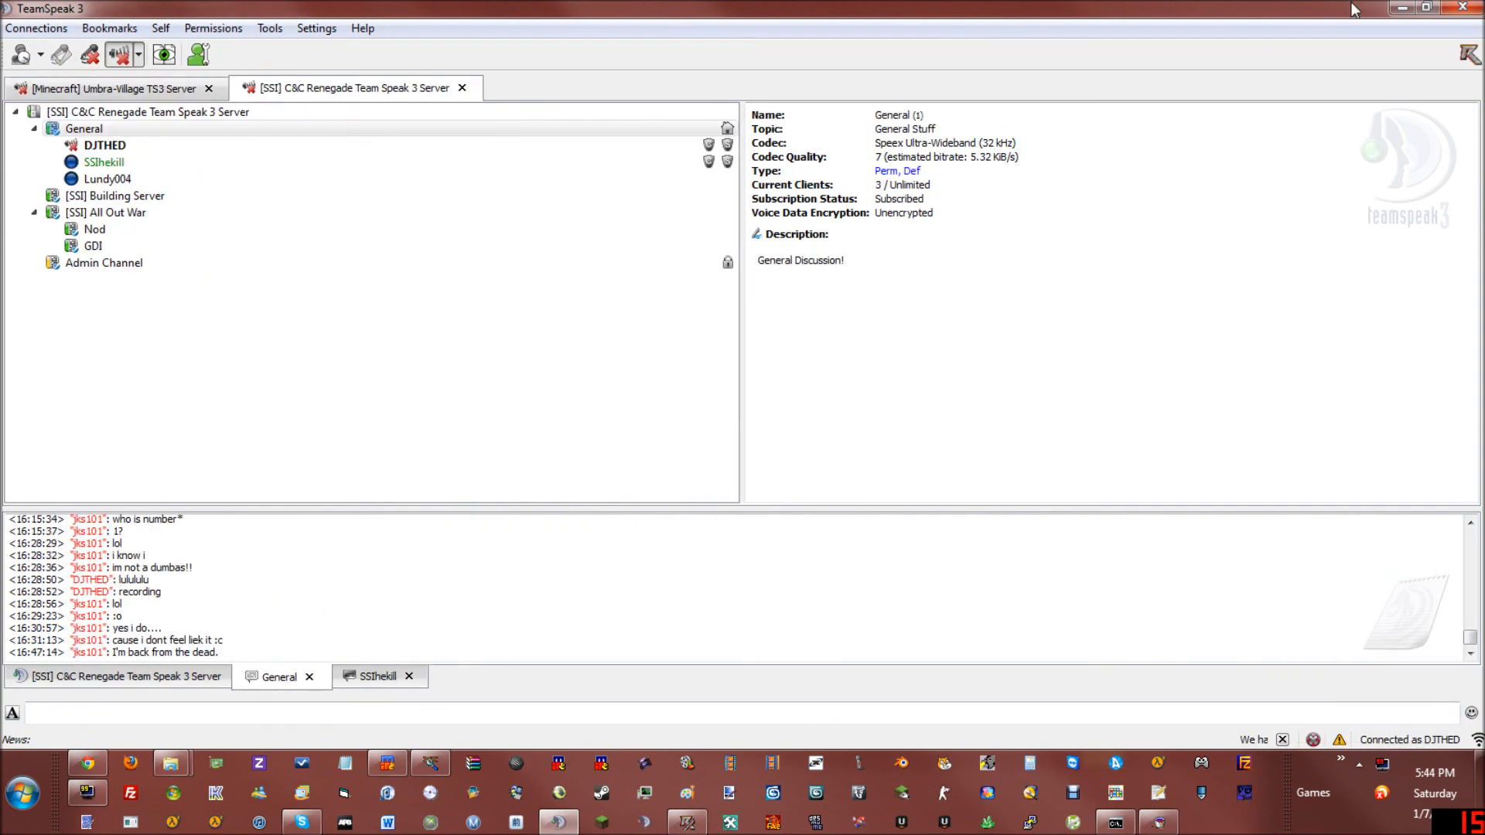
left_click(1400, 9)
Step: Examine the map's ground plane in the Perspective view, from the tiberium field across to the buildings
right_click(828, 550)
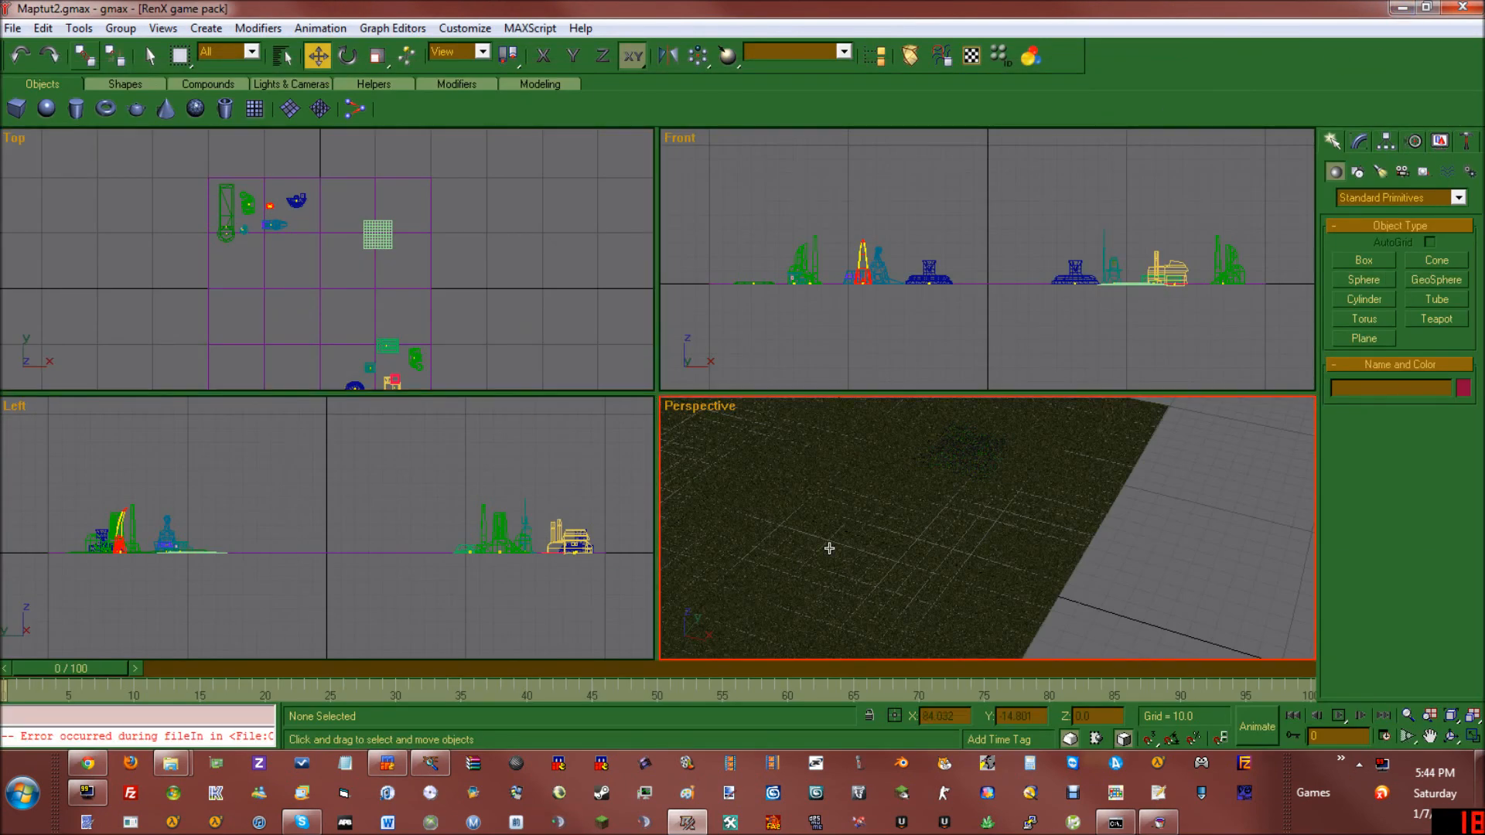
scroll(828, 548, "down", 6)
scroll(867, 549, "up", 6)
scroll(867, 549, "down", 6)
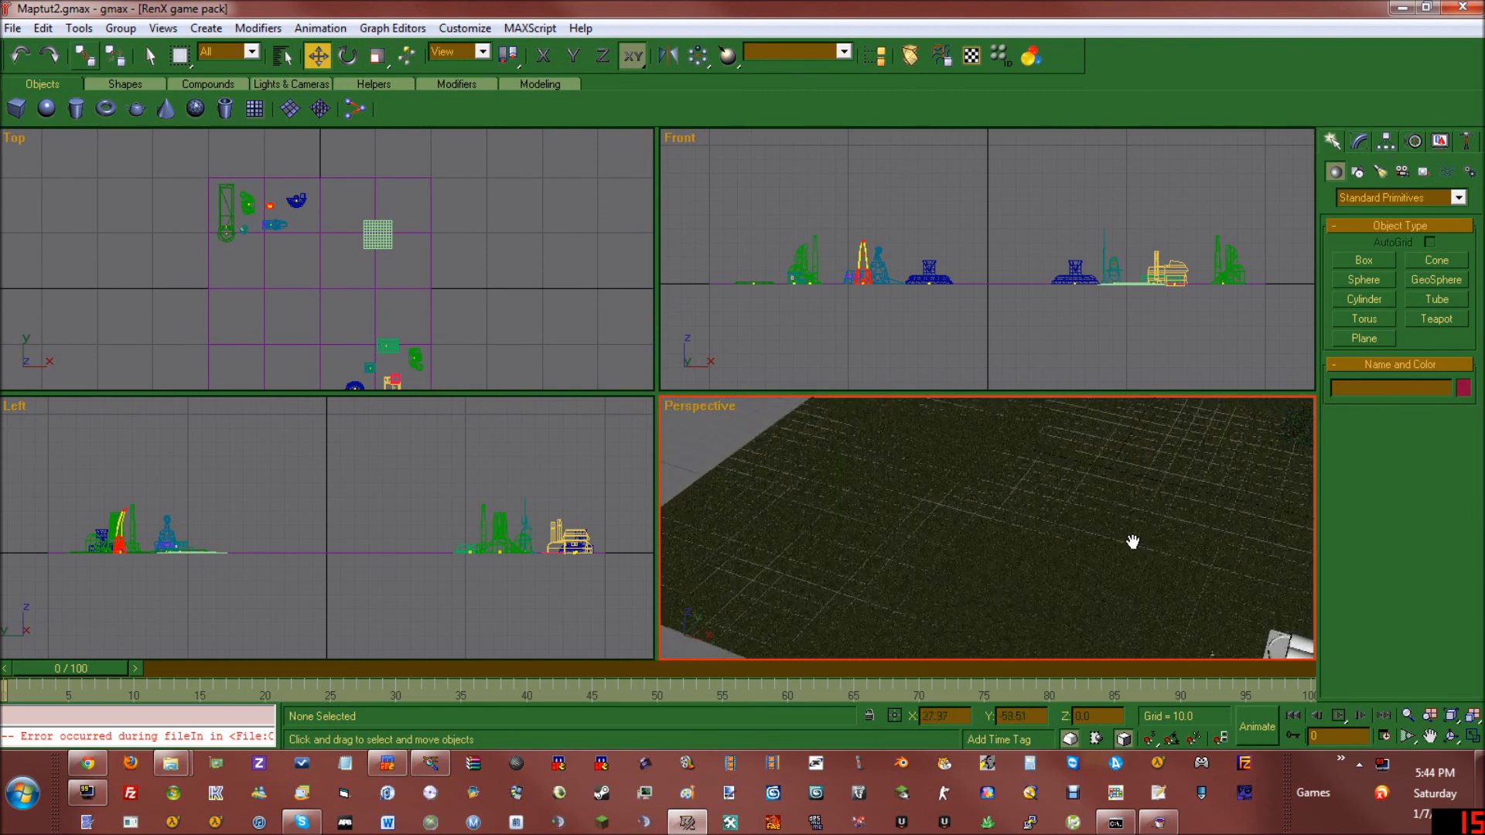